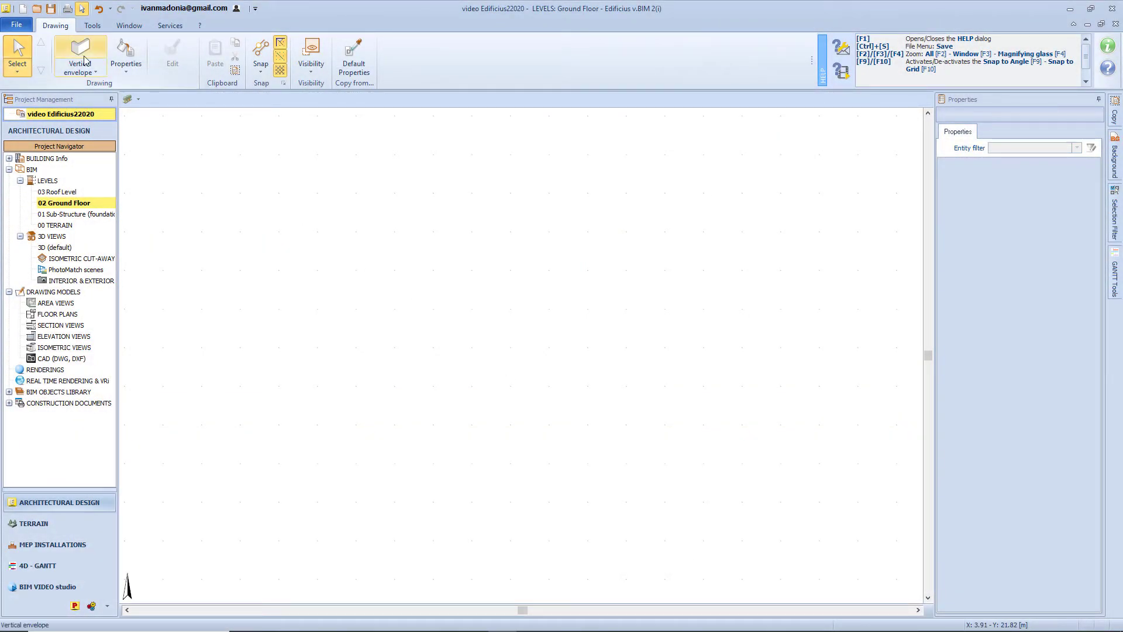
Import the FLOORPLAN 01 DWG drawing, accepting the unit conversion factor, and place it on the Ground Floor level.
click(81, 61)
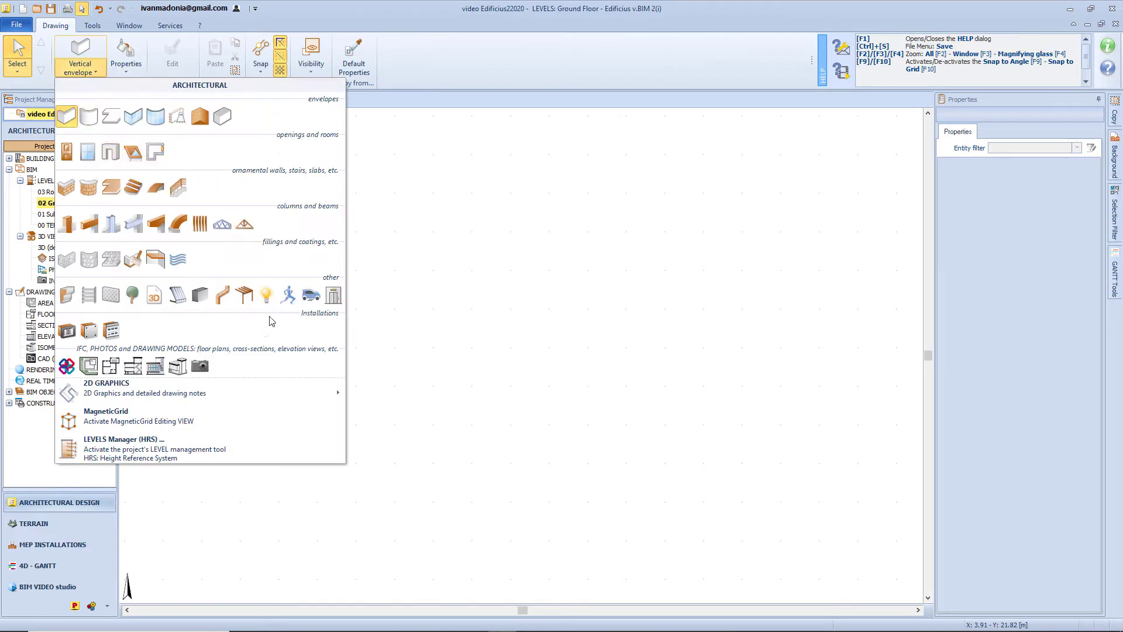
mouse_move(213, 392)
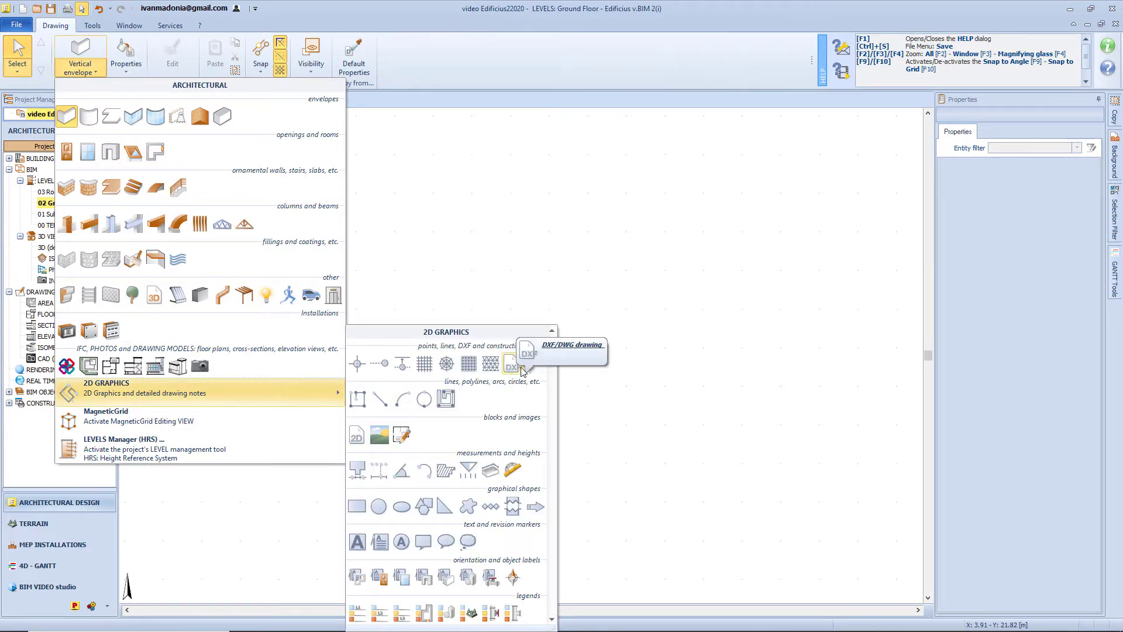
click(513, 365)
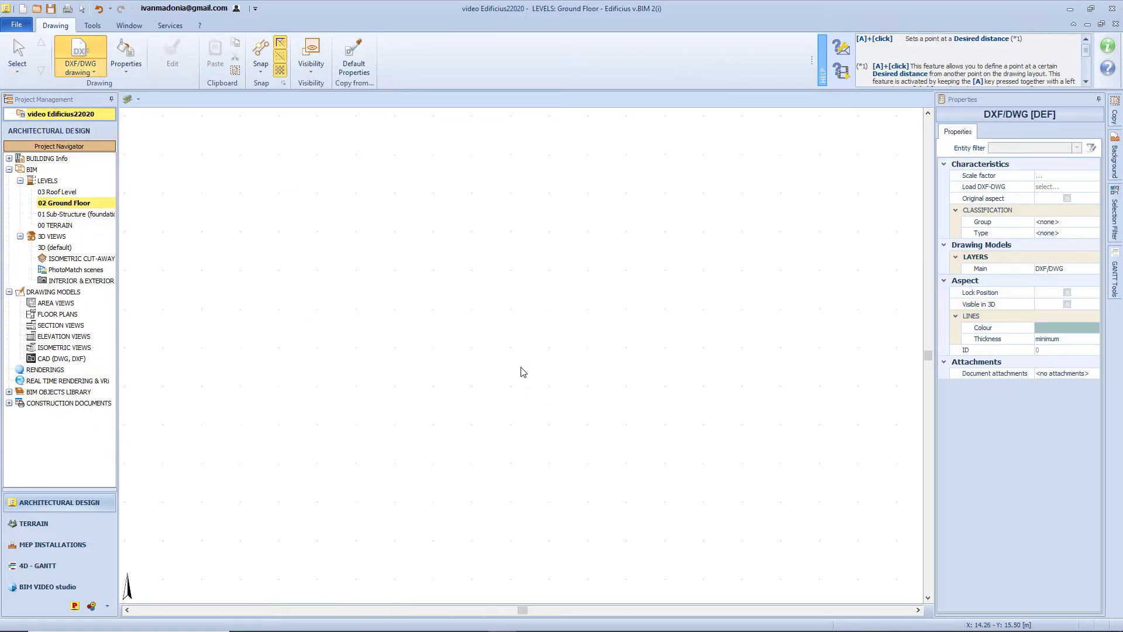
click(522, 372)
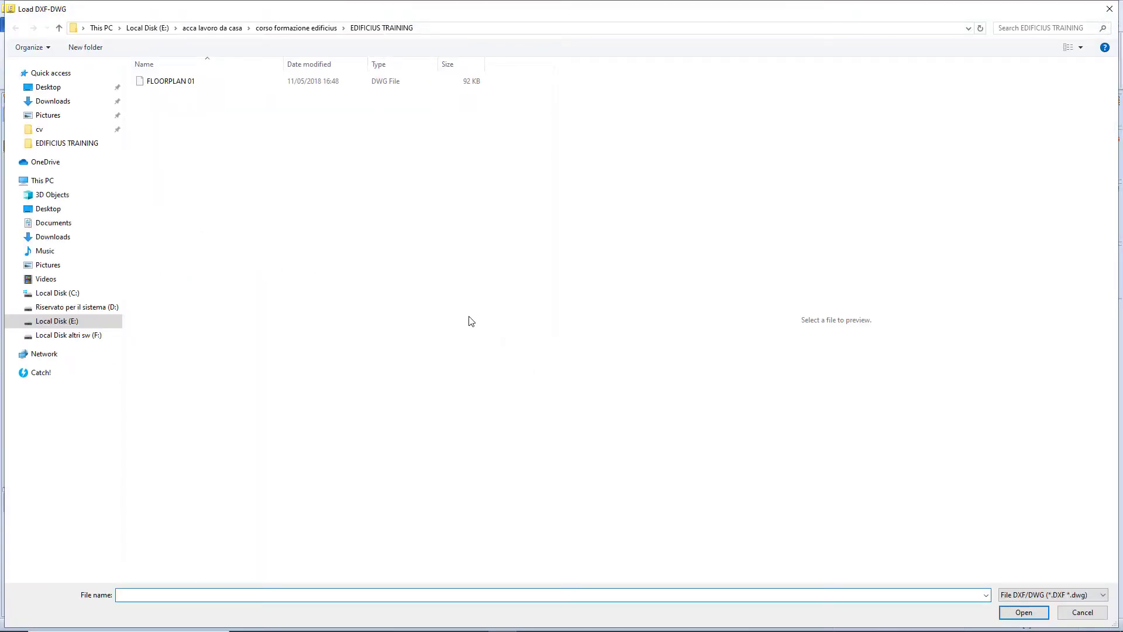
click(190, 86)
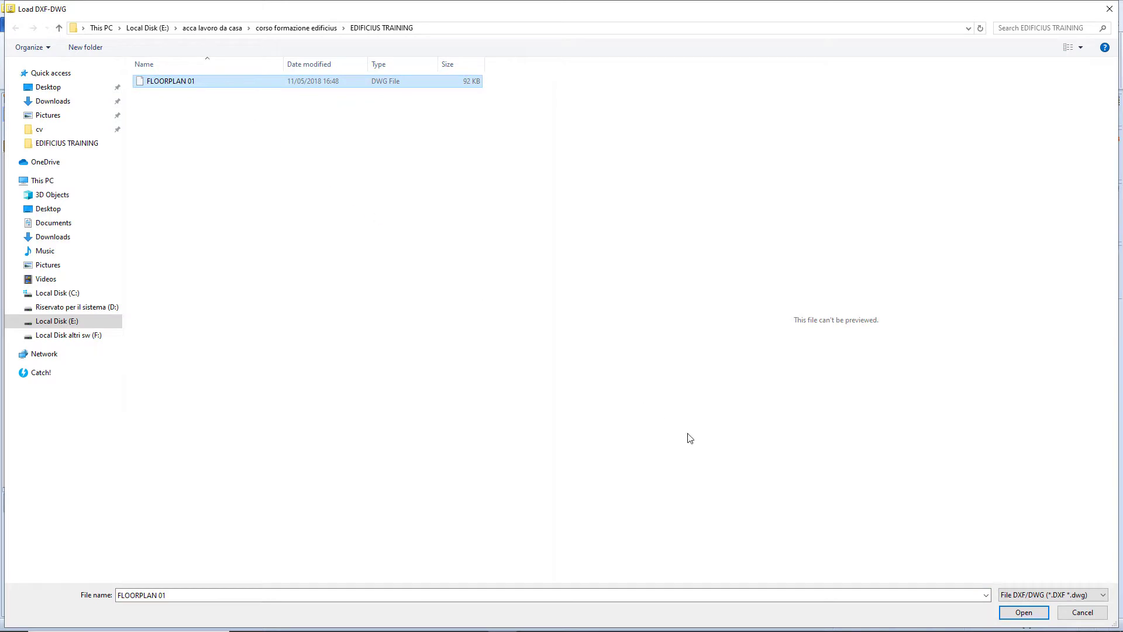
click(1025, 612)
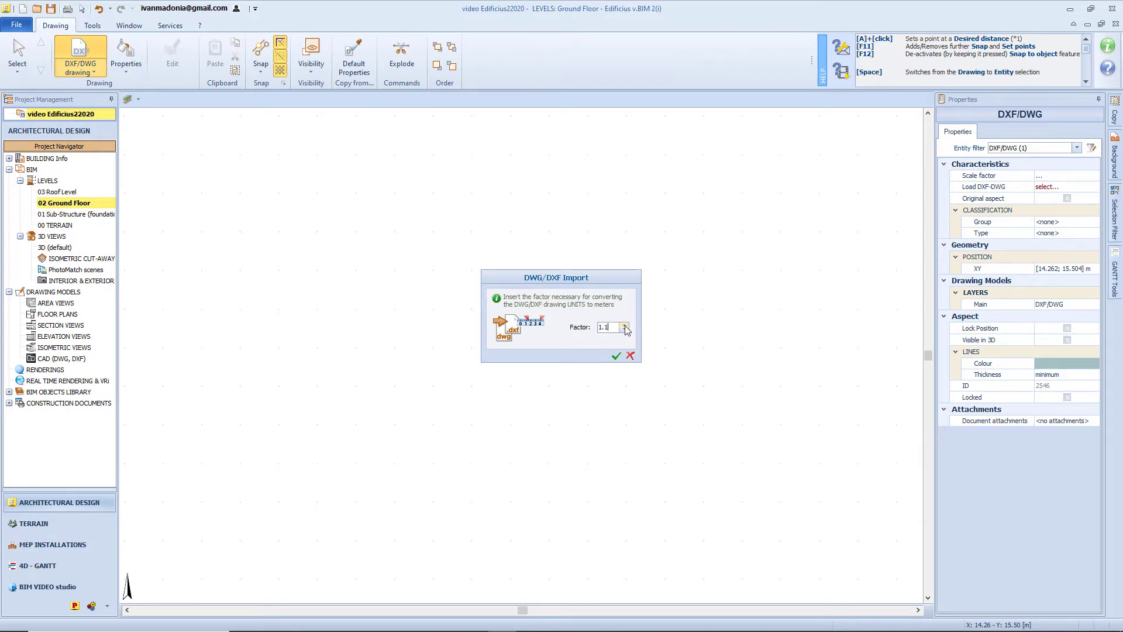
click(616, 356)
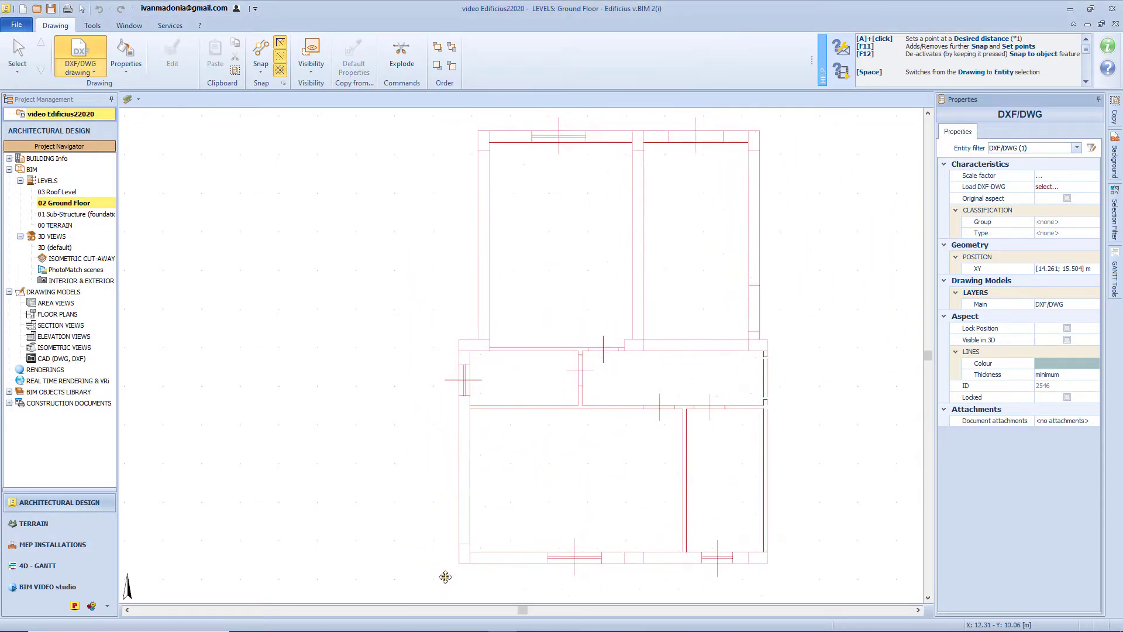
click(368, 577)
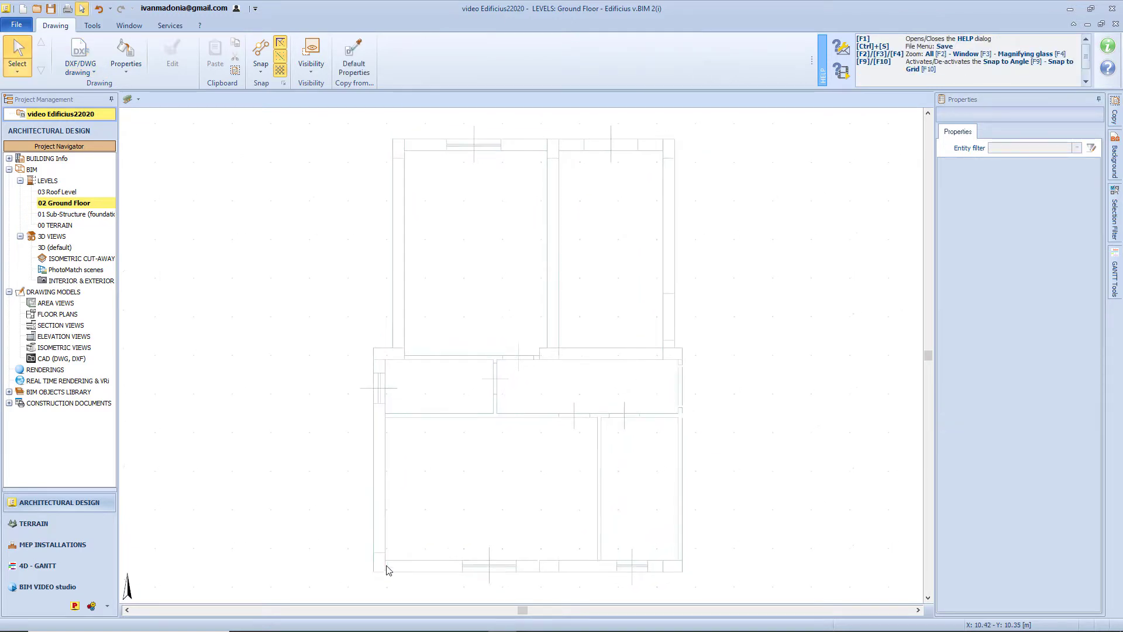
Select the imported floor plan, review its scale, classification and position properties, and lock its position.
click(679, 372)
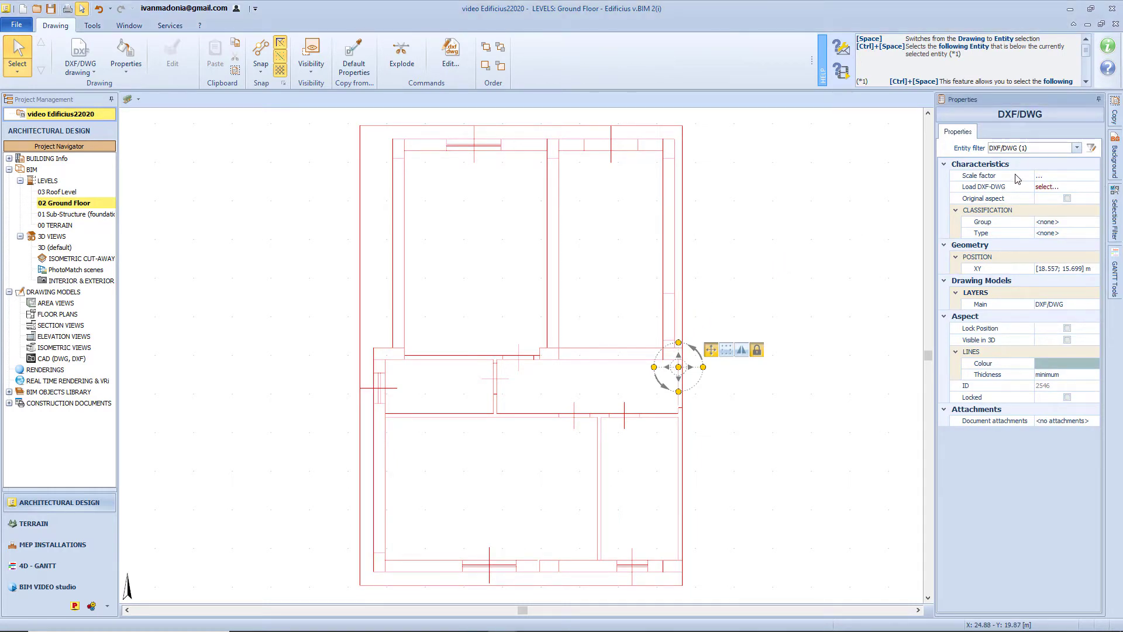
click(1047, 175)
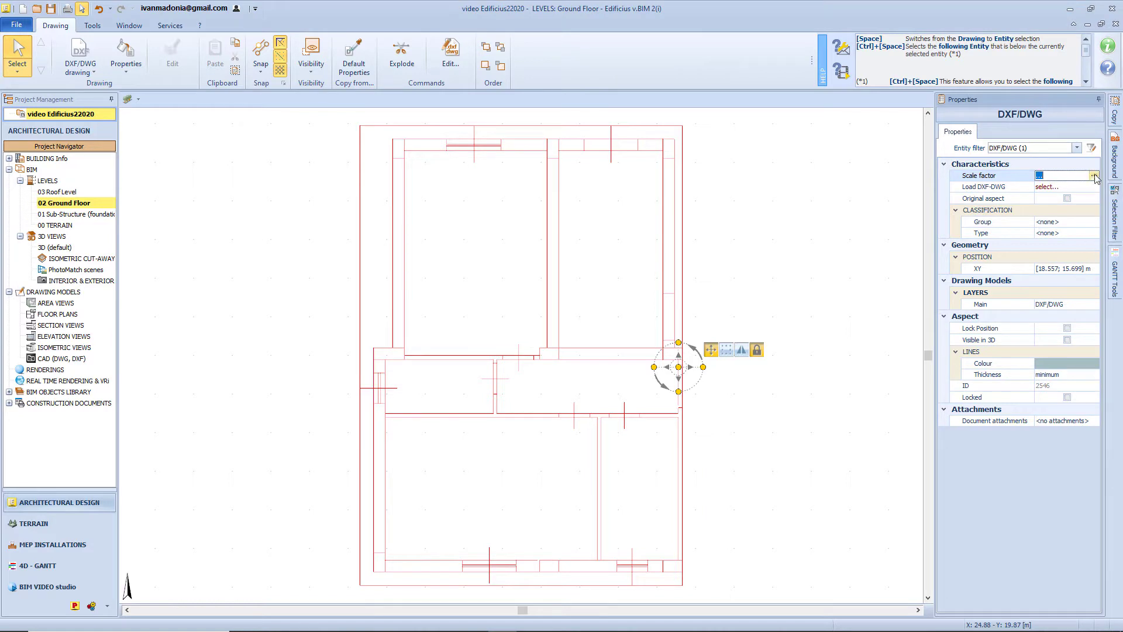
click(1008, 189)
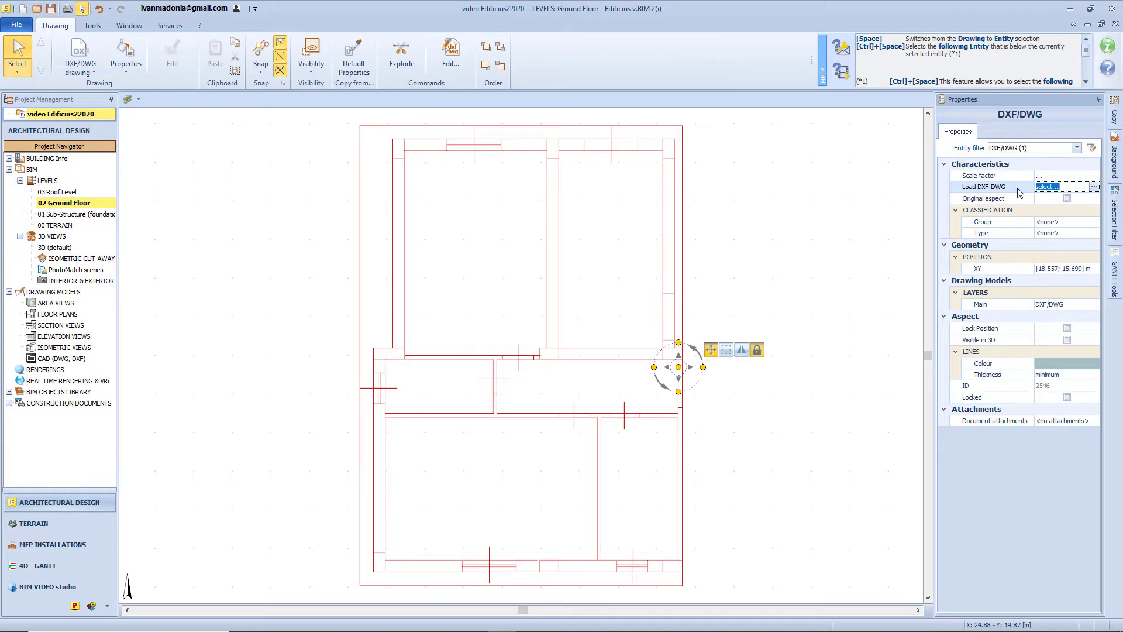
click(1023, 202)
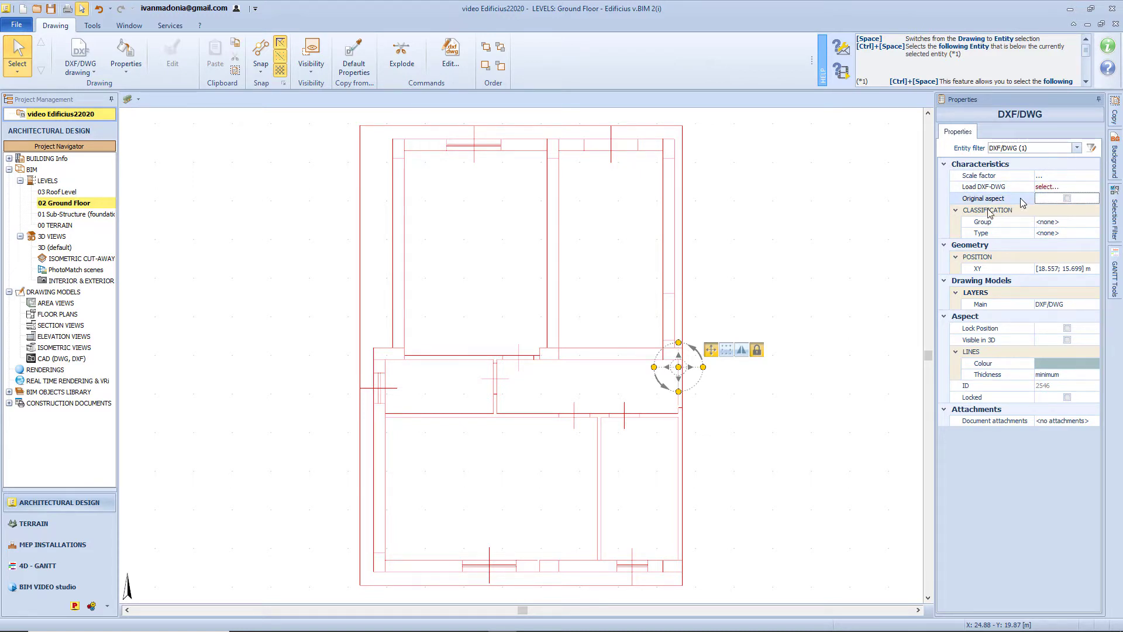
click(1019, 213)
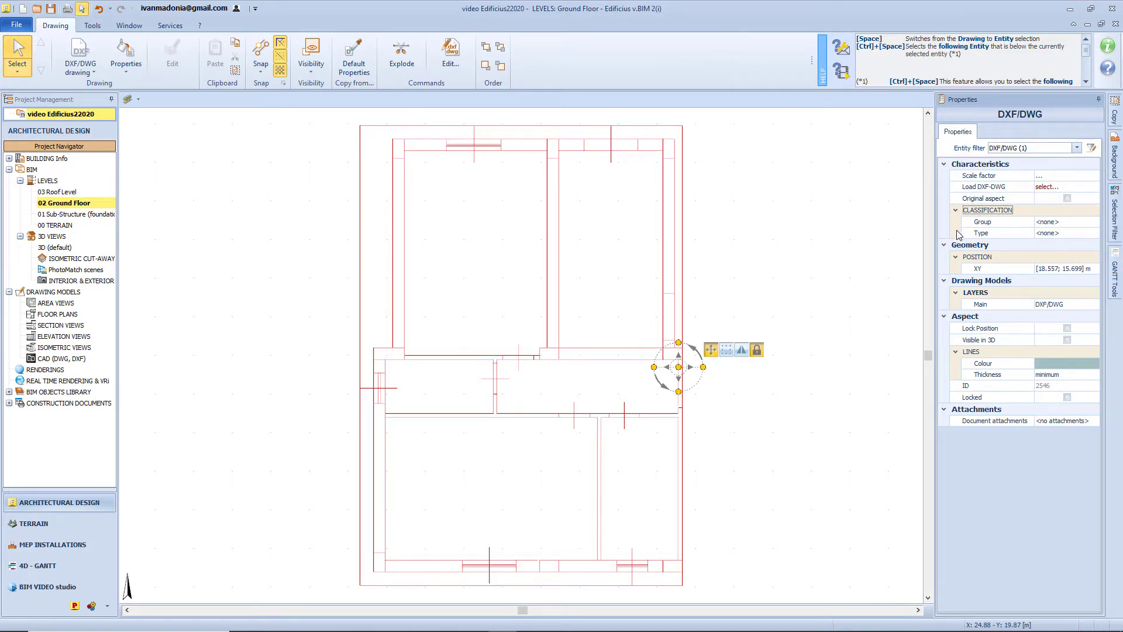
click(953, 270)
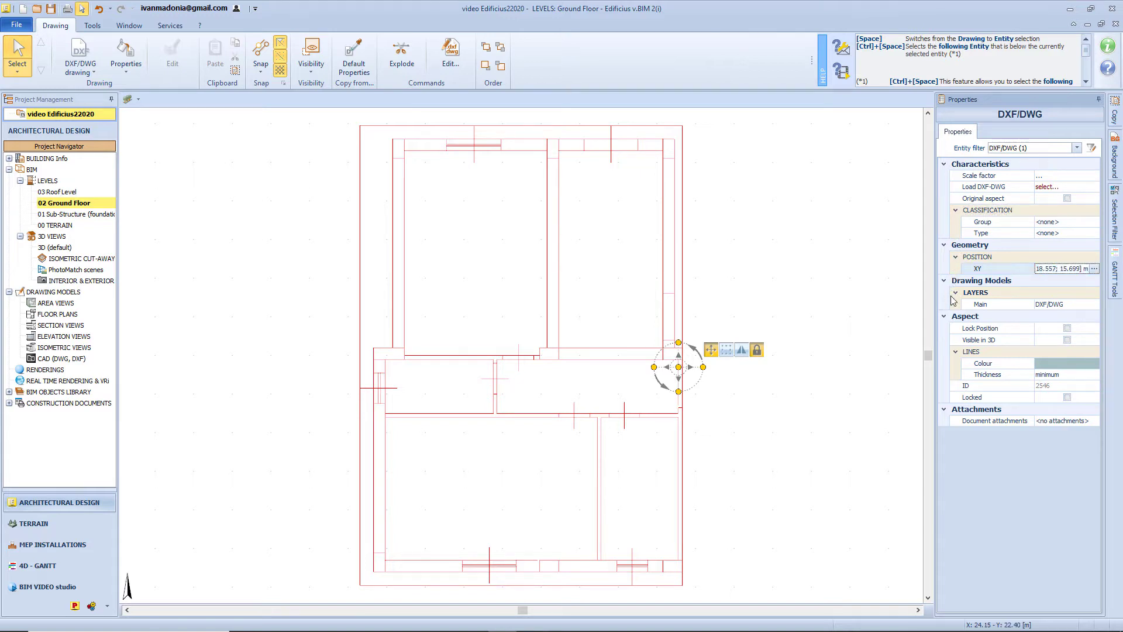
click(956, 331)
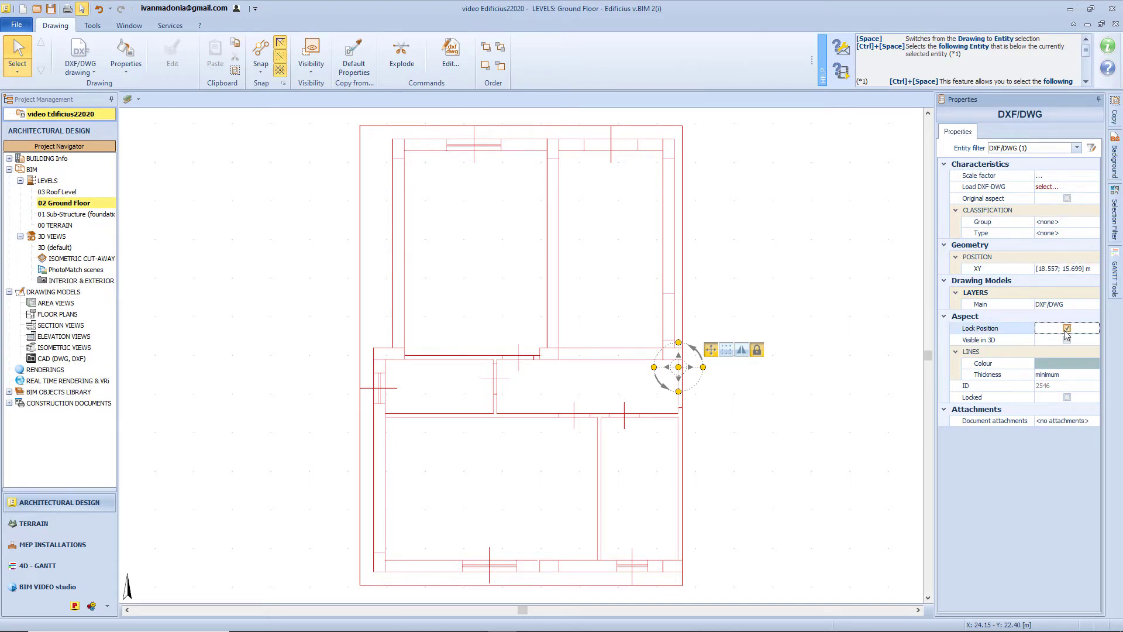
click(1067, 328)
click(958, 340)
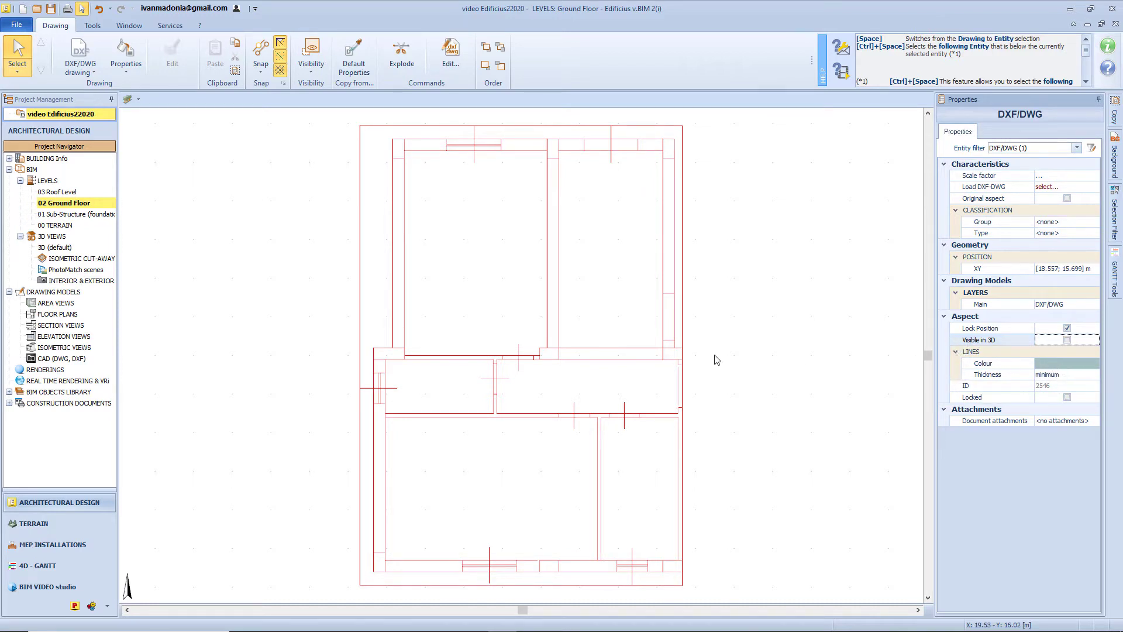
Set the floor plan's line colour to green with red 42, green 220 and blue 48.
click(1072, 364)
click(1094, 364)
click(992, 250)
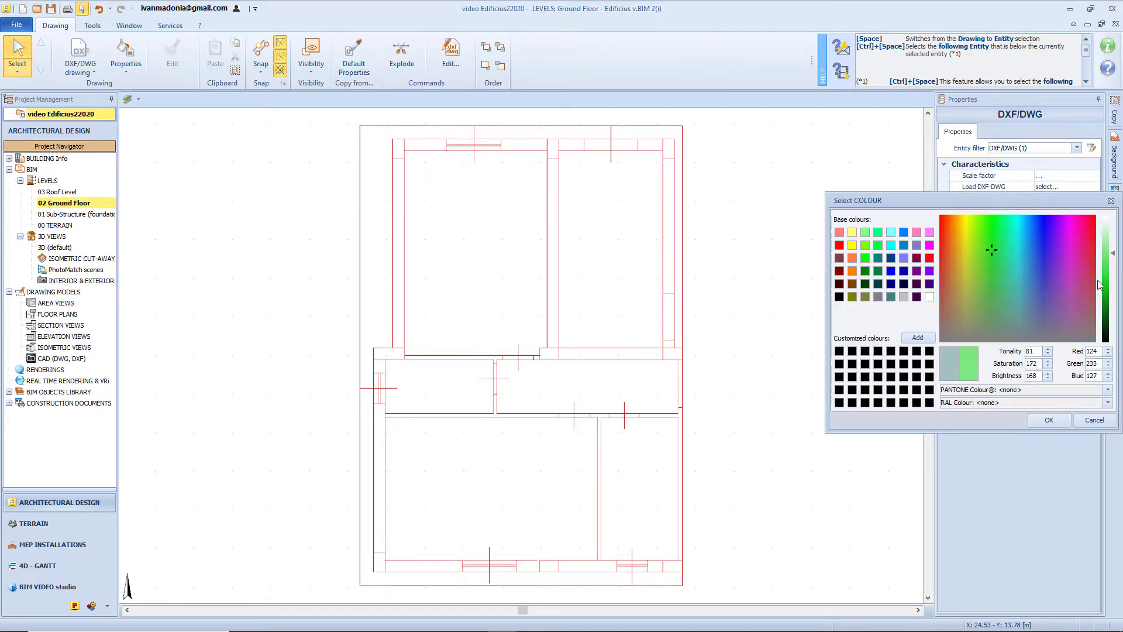
click(1050, 420)
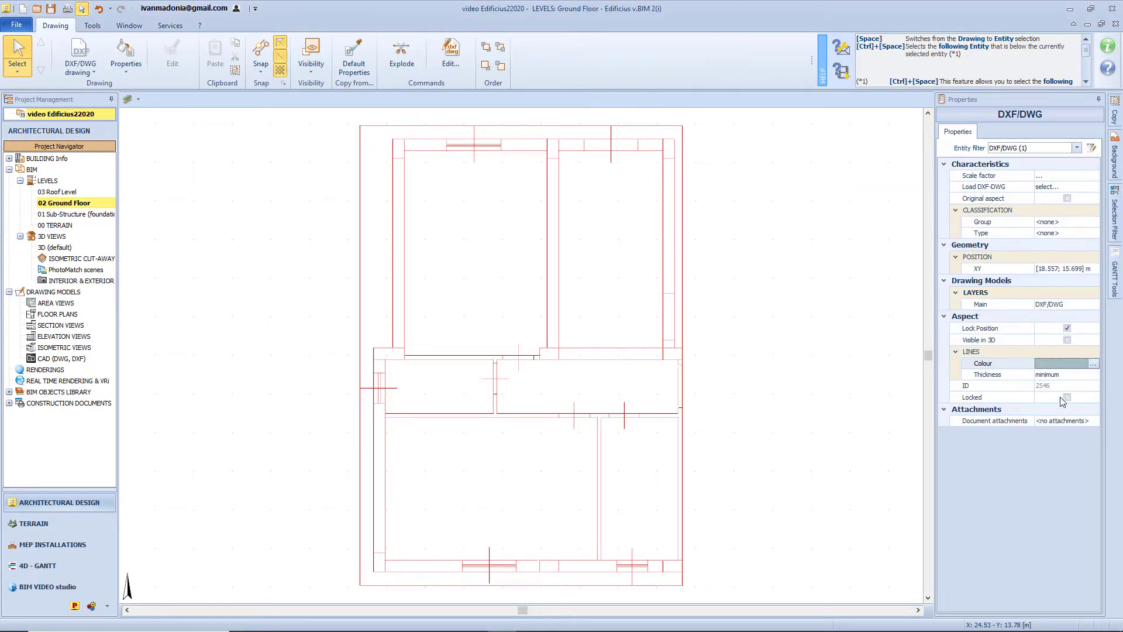
Examine the floor plan's line thickness options, ID and document attachments without altering them.
click(1093, 377)
click(1094, 377)
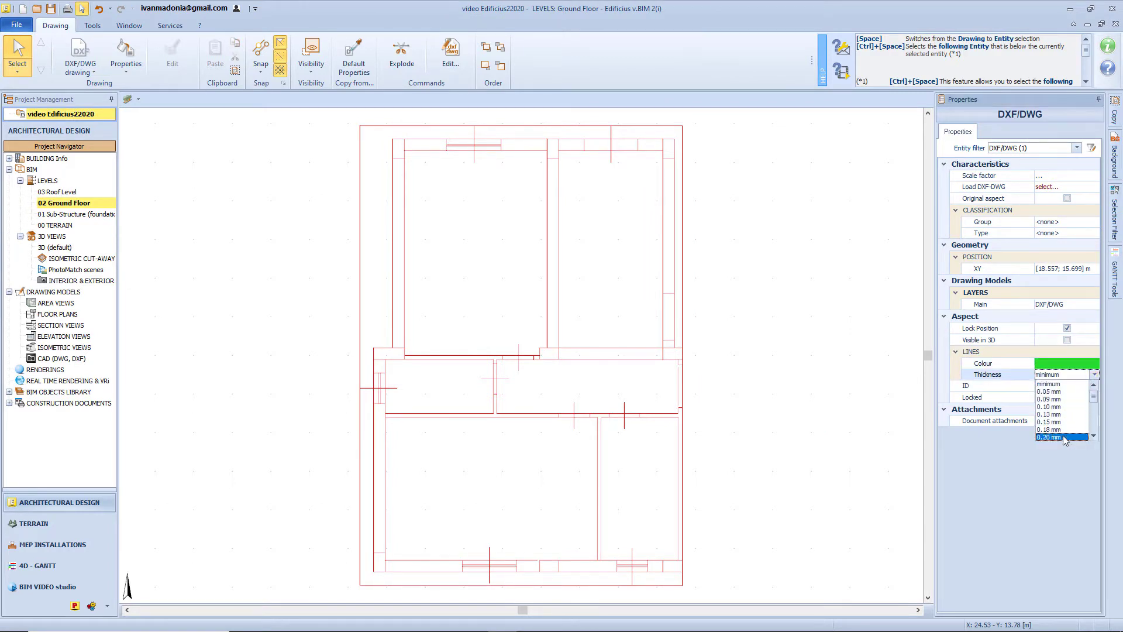
click(1094, 375)
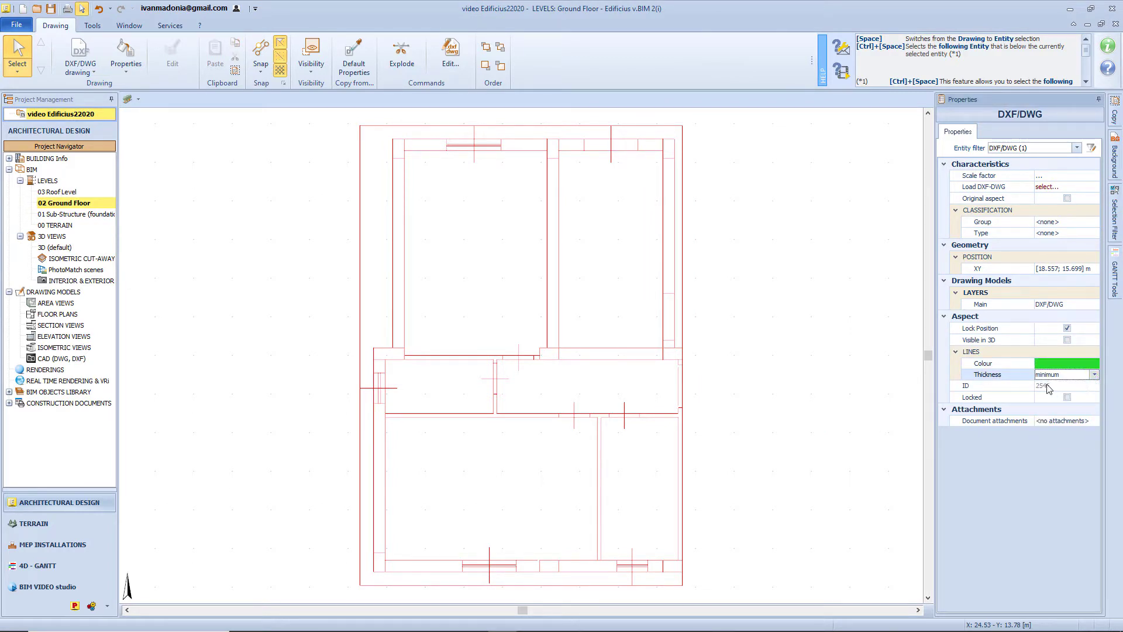
click(1020, 388)
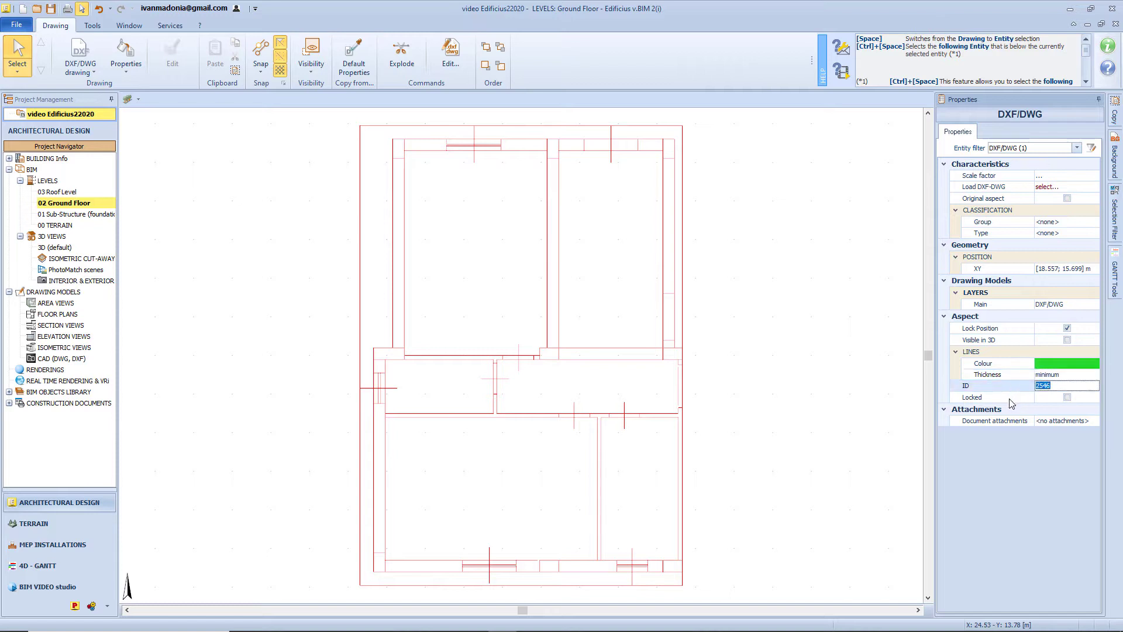
click(954, 420)
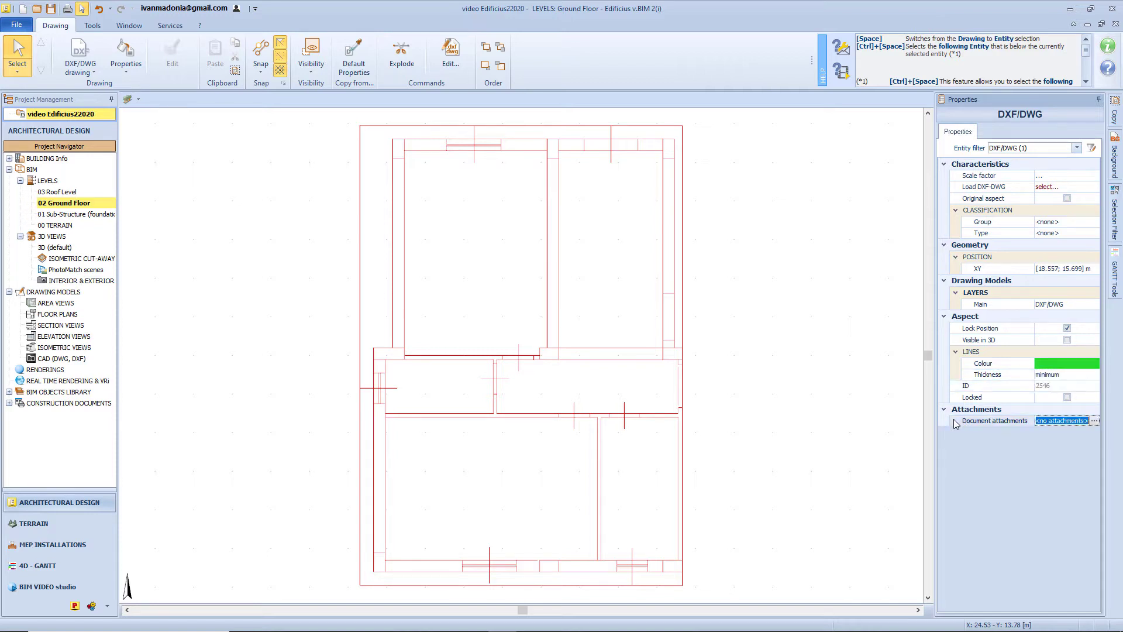
Lighten the floor plan's green line colour to brightness 184 and deselect the drawing.
click(1074, 364)
click(1092, 364)
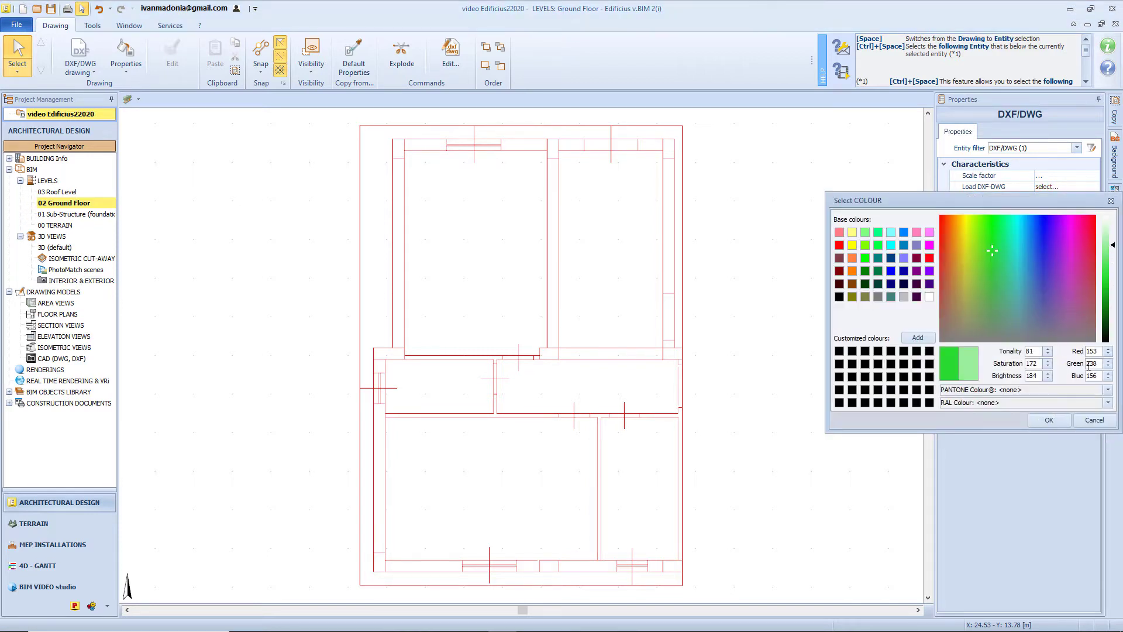
click(1056, 421)
click(818, 391)
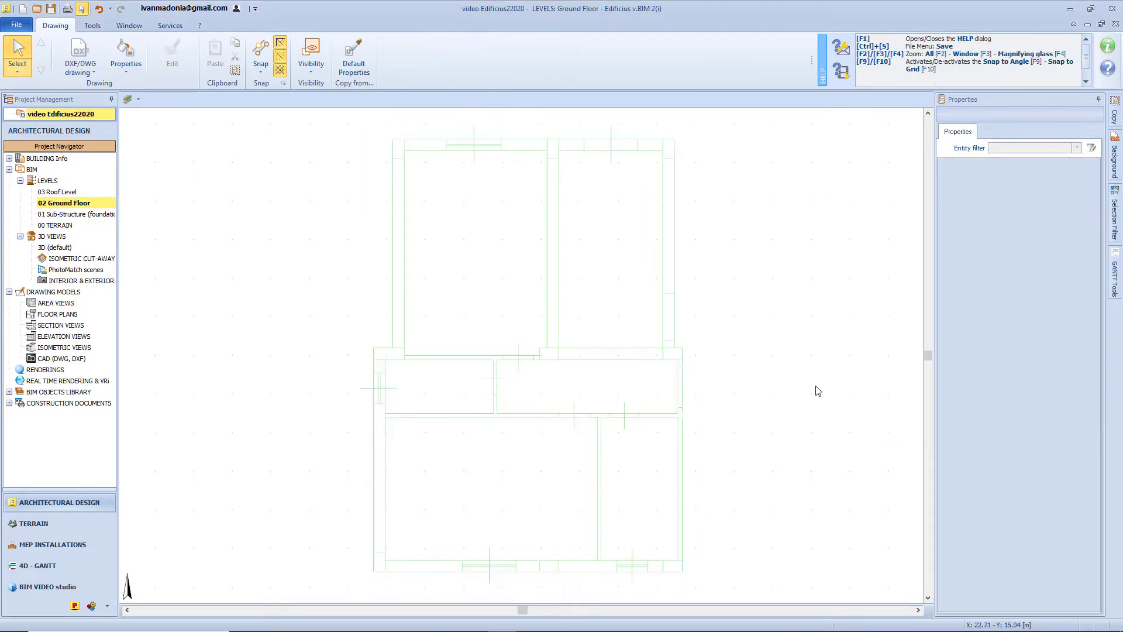
Start a 300 mm vertical envelope at the outer upper-left corner of the floor plan.
click(82, 65)
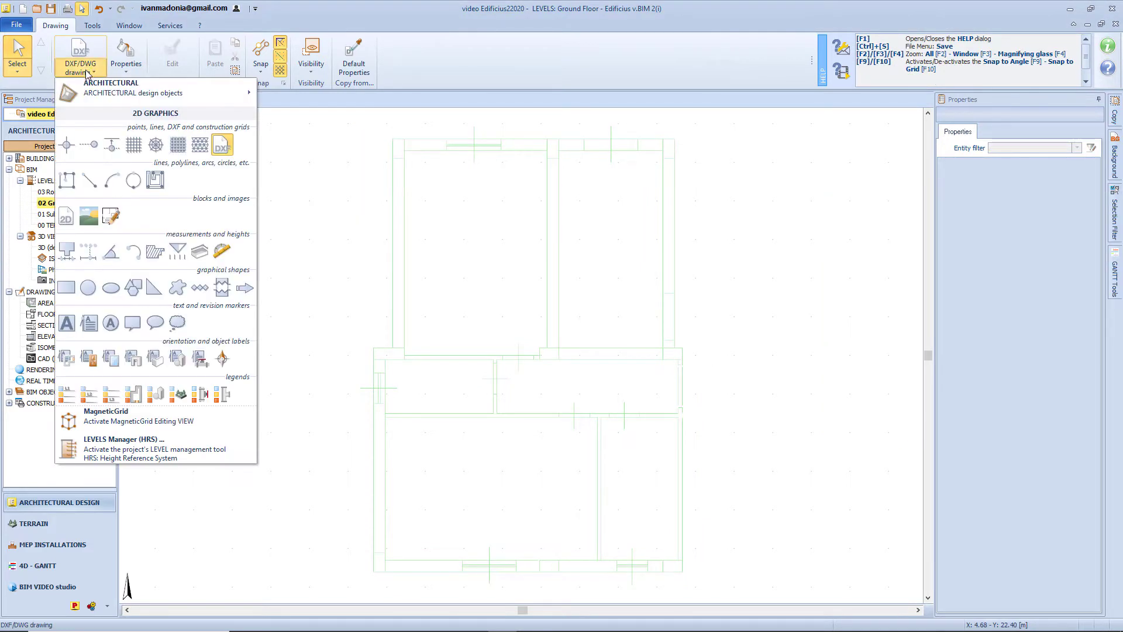
mouse_move(134, 89)
click(270, 119)
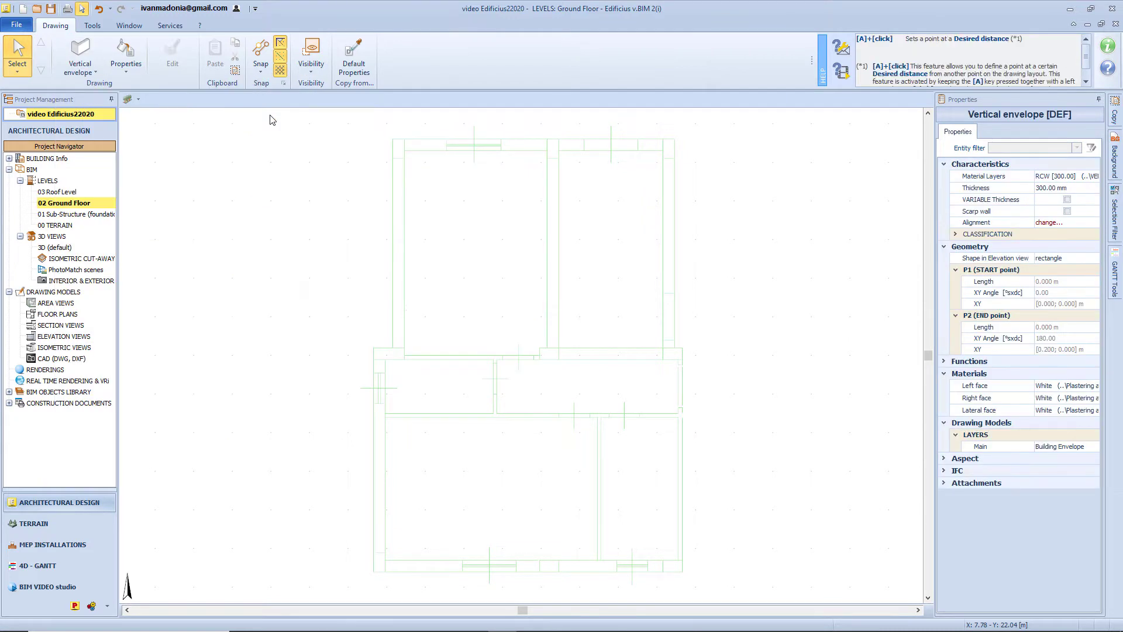
scroll(381, 140, up, 1)
middle_drag(381, 140, 348, 306)
scroll(356, 301, up, 1)
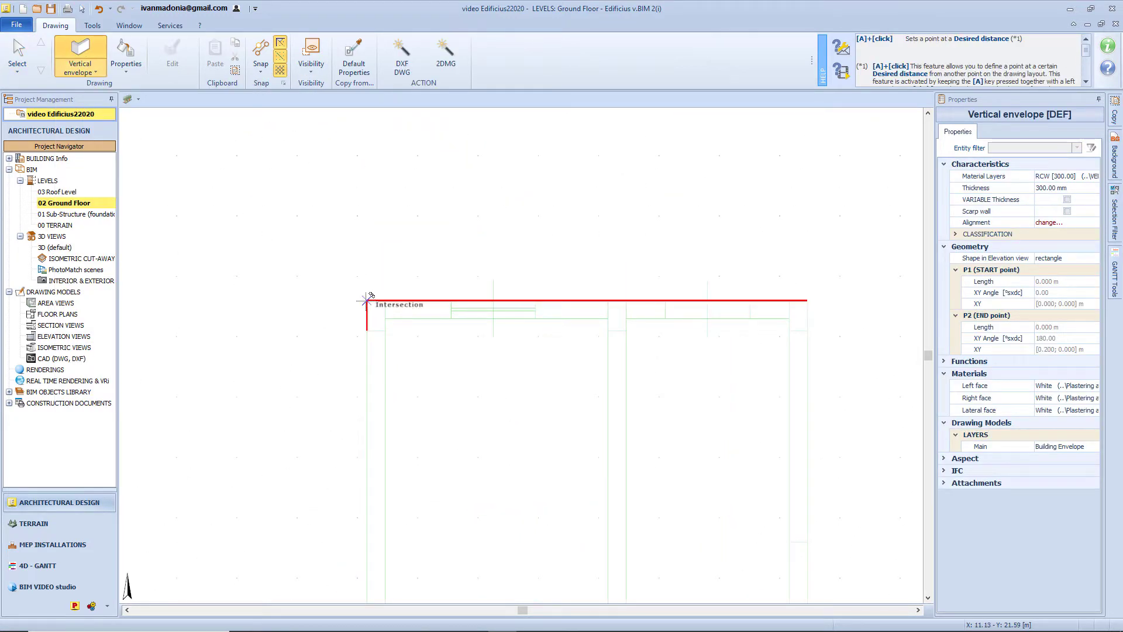
click(371, 301)
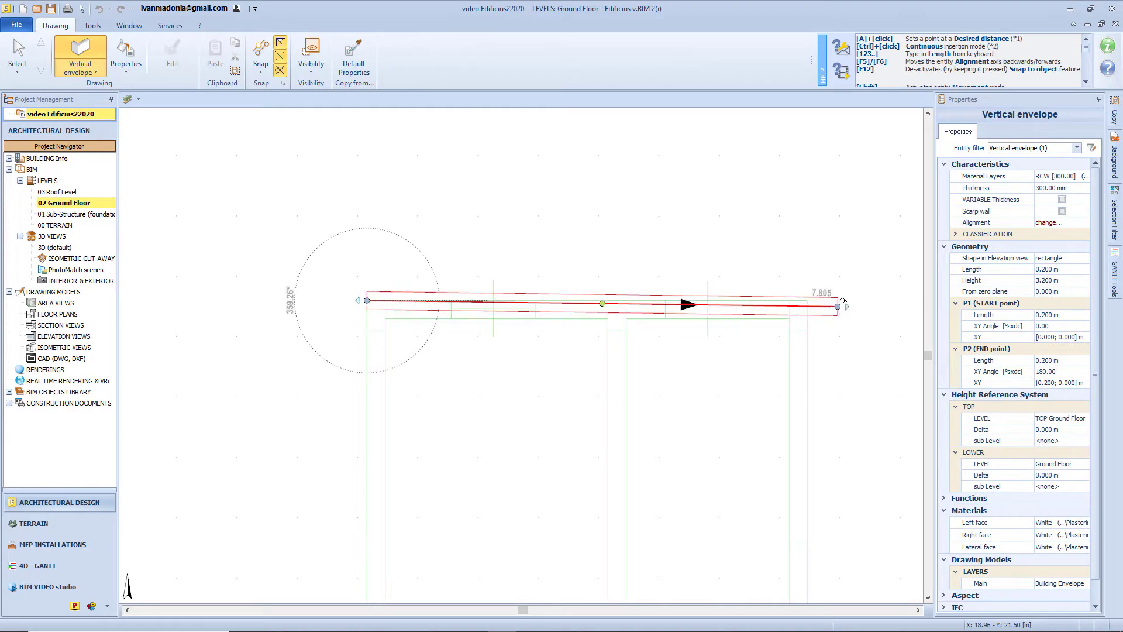
Shift the wall's alignment axis to its outer face and end it at the plan's upper-right corner, about 7.3 m long.
key(F5)
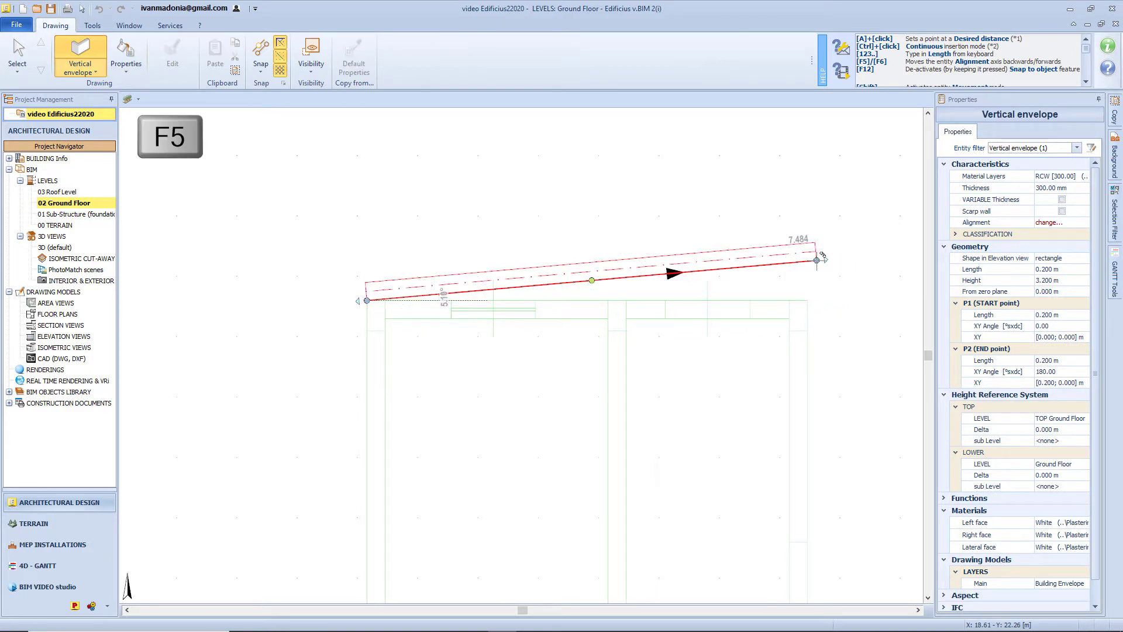
key(F5)
key(F5)
key(F6)
key(F6)
key(F6)
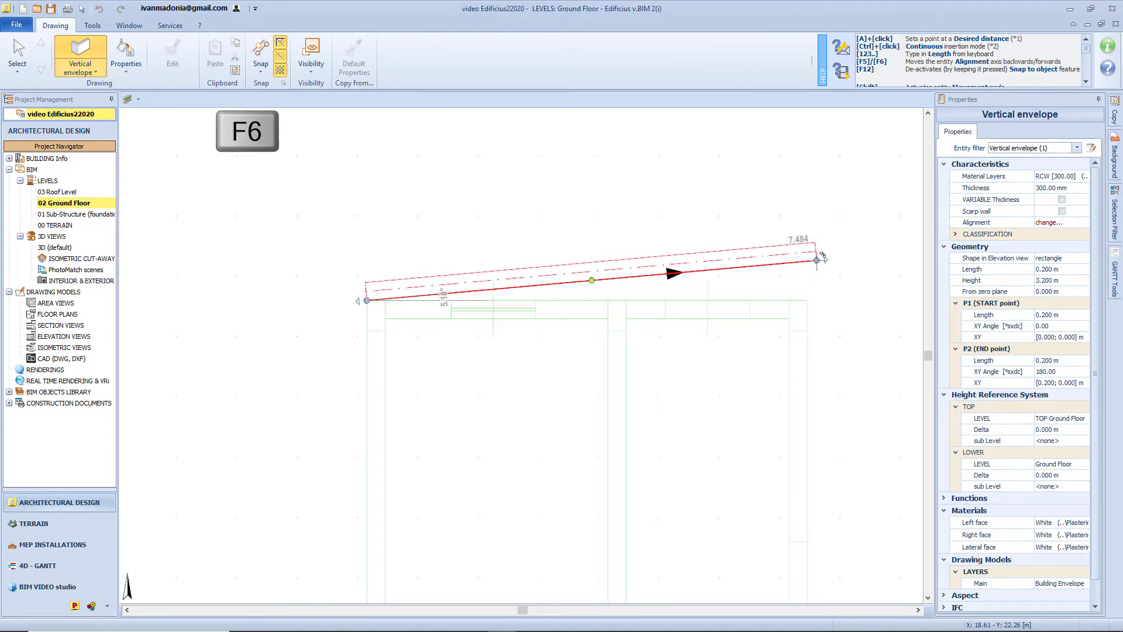
click(808, 300)
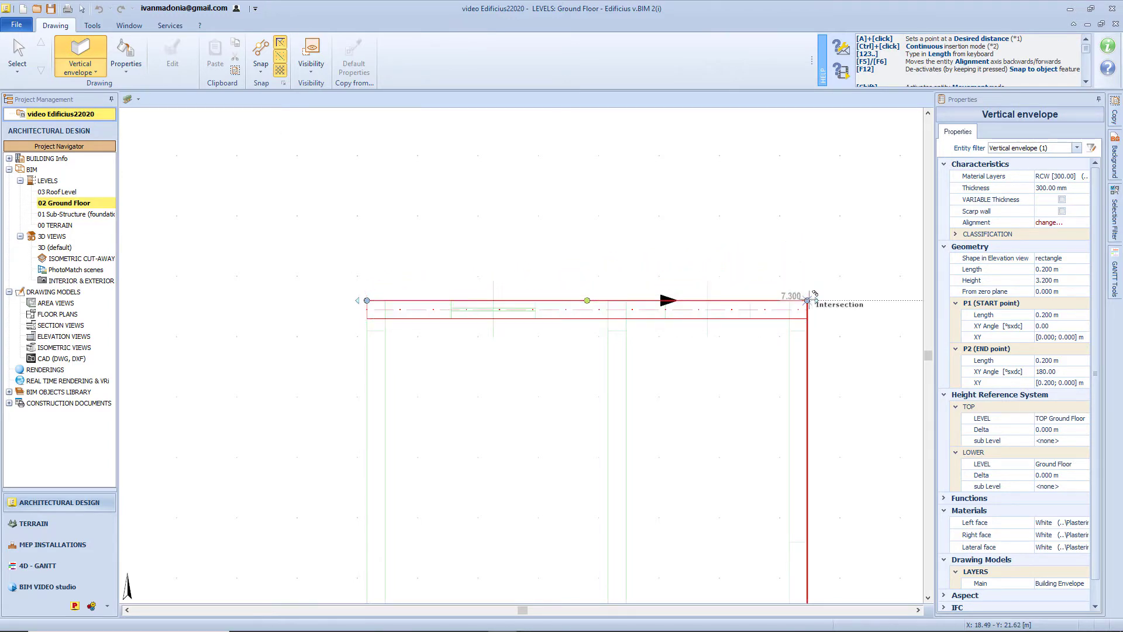
scroll(789, 310, down, 1)
middle_drag(763, 374, 744, 224)
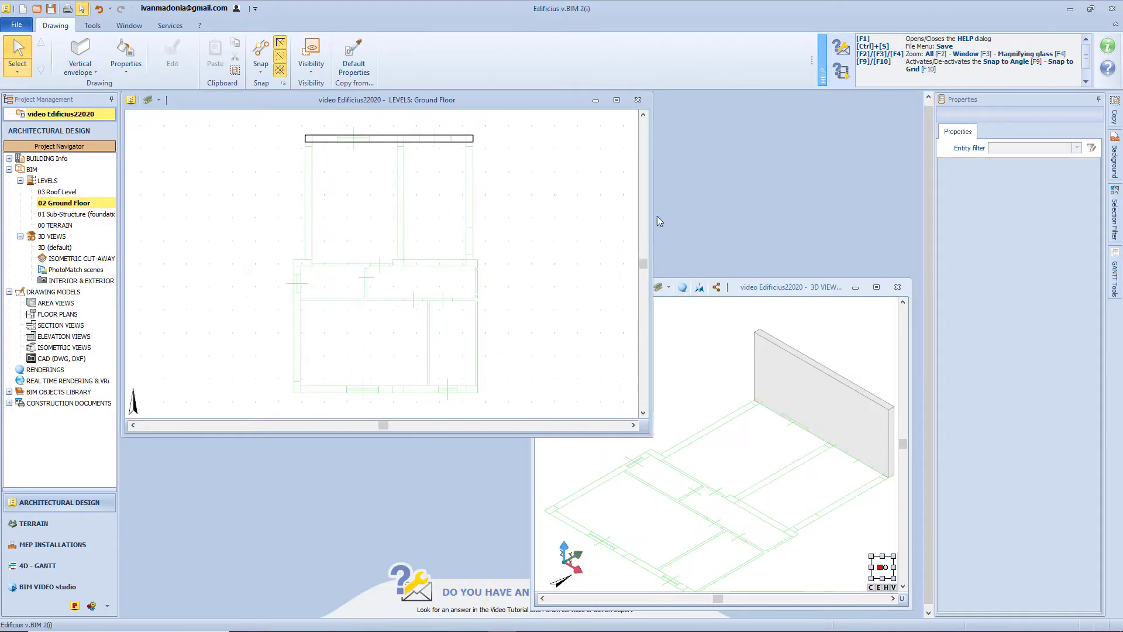
Generate vertical envelopes from the DWG lines for the three lengthwise walls of the floor plan's upper block.
click(86, 52)
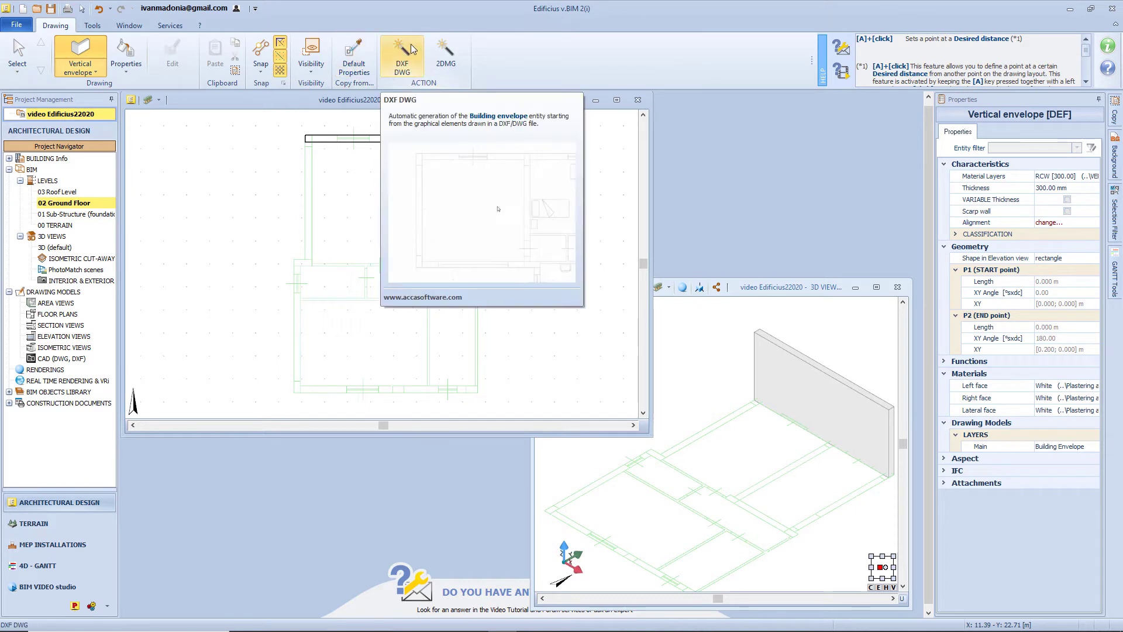
click(409, 65)
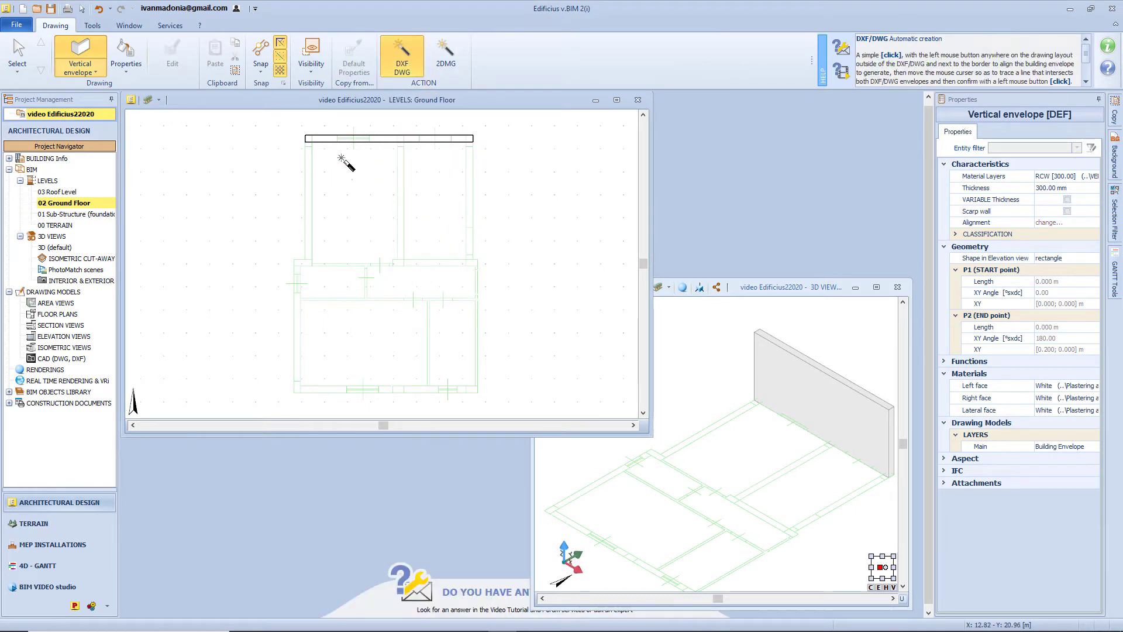
click(295, 186)
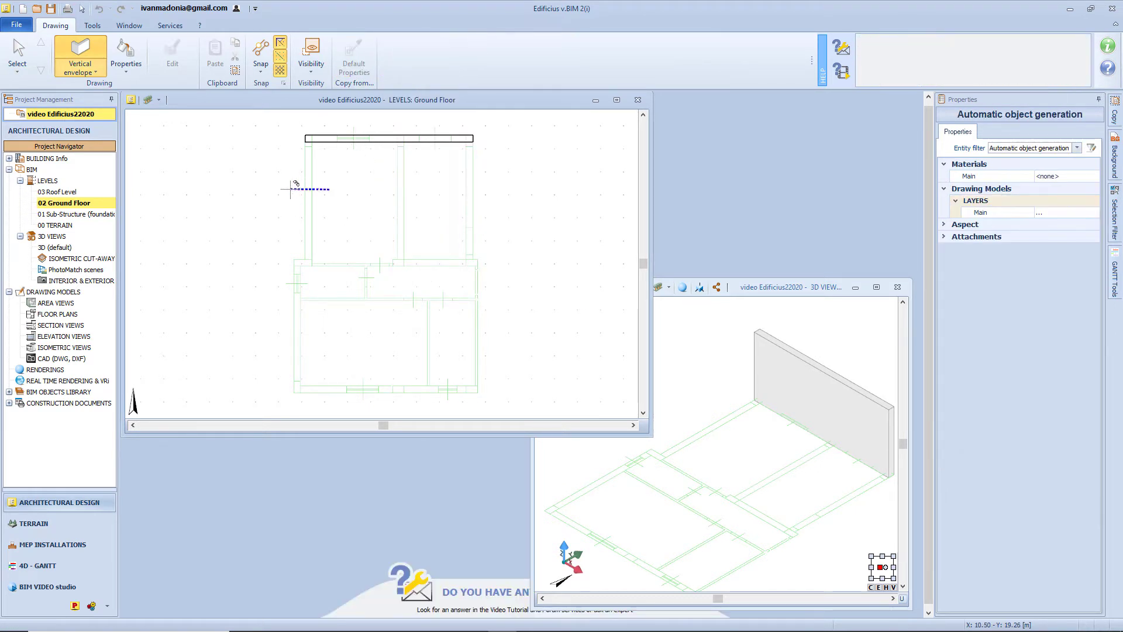
click(402, 186)
click(377, 187)
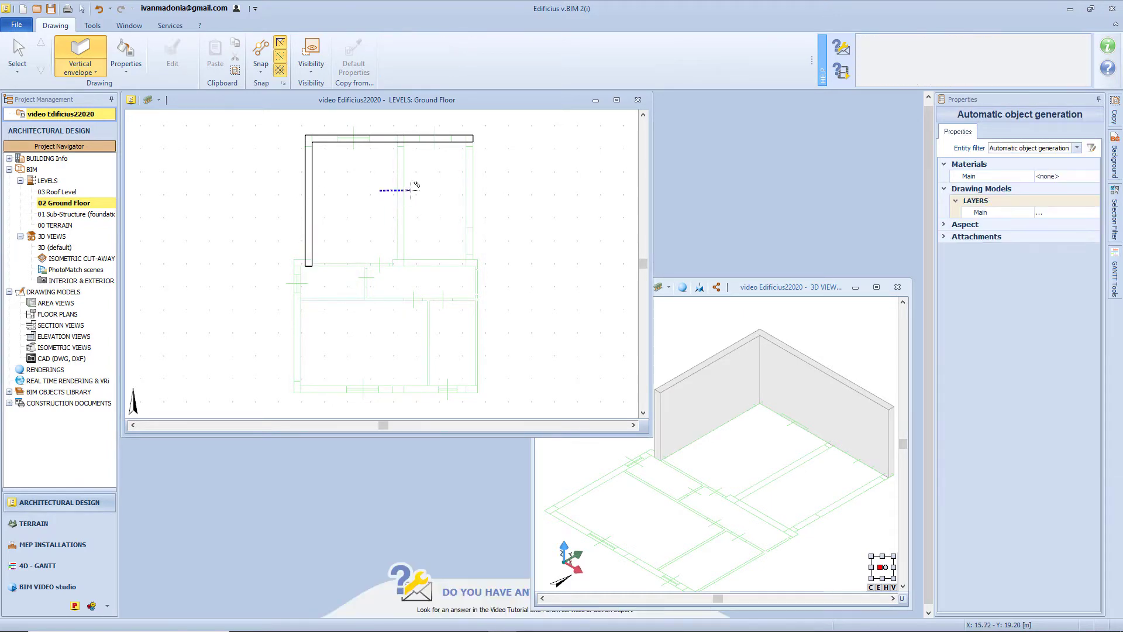
click(413, 184)
click(479, 186)
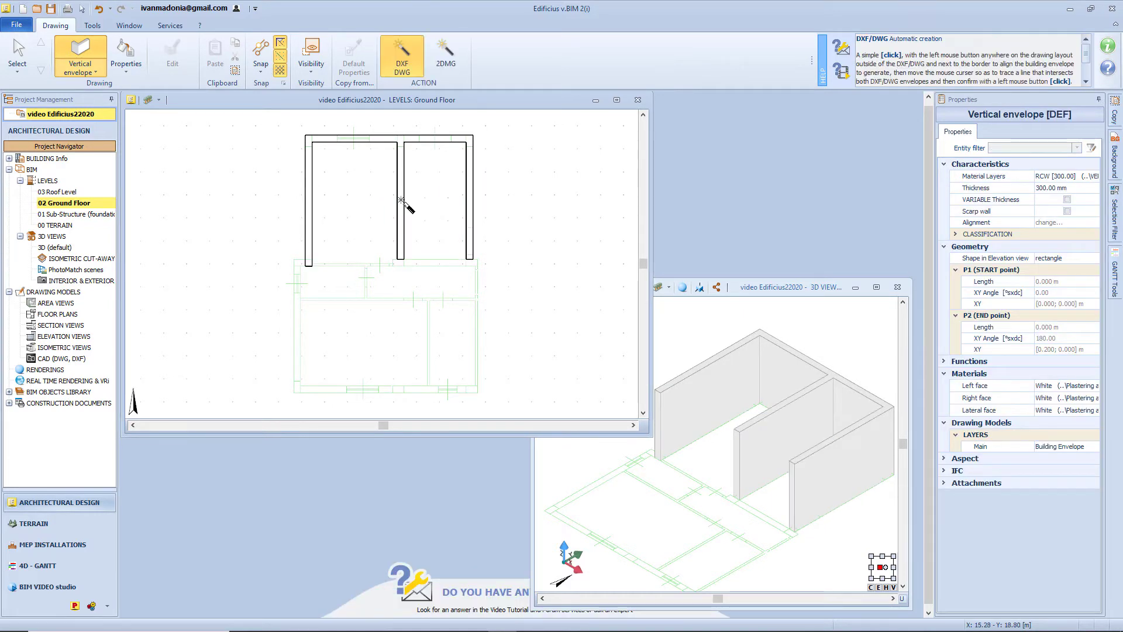
Generate the crosswise wall below the upper block and the lower block's outer walls from the DWG lines.
click(417, 264)
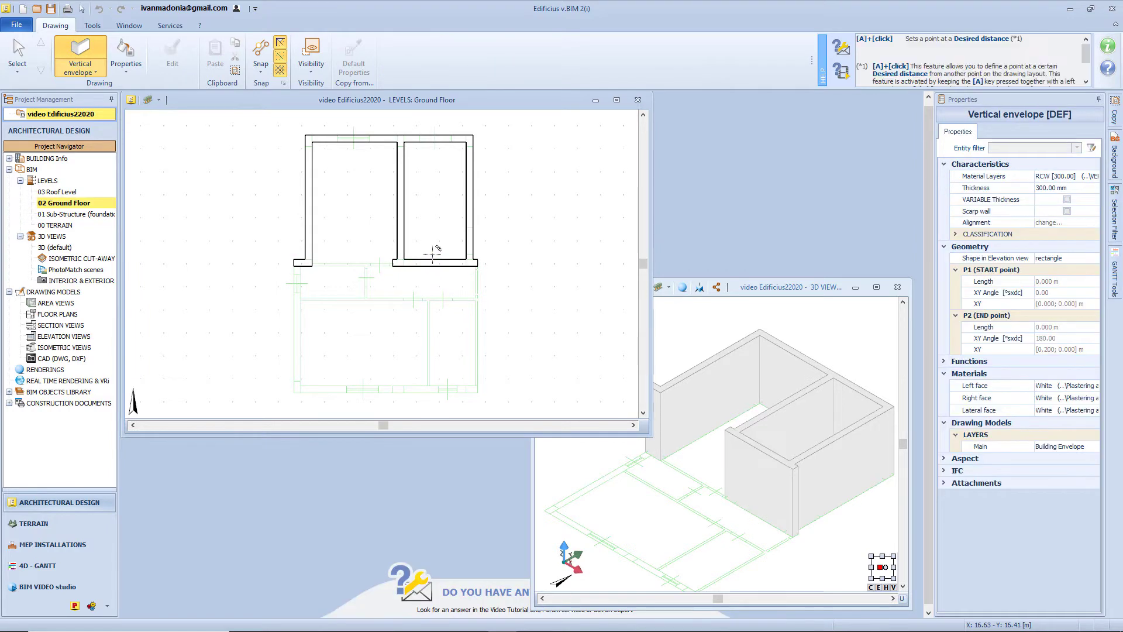
click(288, 272)
click(317, 377)
click(316, 398)
click(466, 371)
click(495, 363)
click(439, 354)
Generate the remaining thin partitions around the lower block's small rooms from the DWG lines and end wall generation.
click(395, 286)
click(386, 283)
click(358, 273)
click(369, 273)
click(380, 258)
key(Escape)
Stretch the lower end of the wall between the two upper rooms to its intersection with the crosswise wall.
click(401, 248)
drag(402, 258, 430, 258)
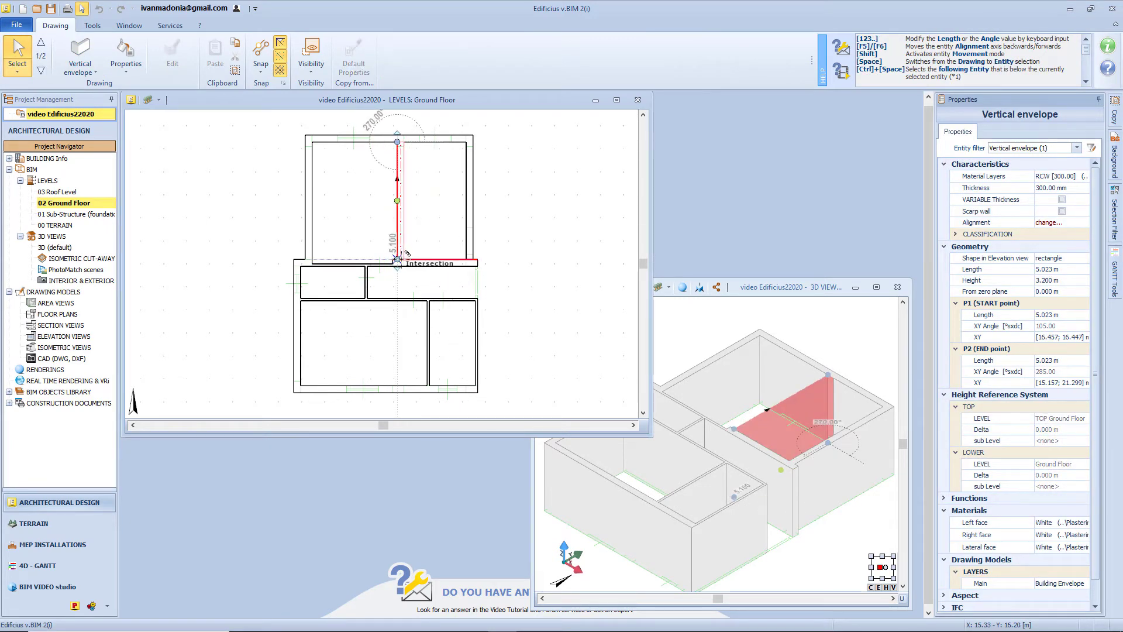
click(398, 259)
Extend the lower block's 100 mm right-hand wall up to its intersection with the crosswise wall, then deselect it.
click(477, 308)
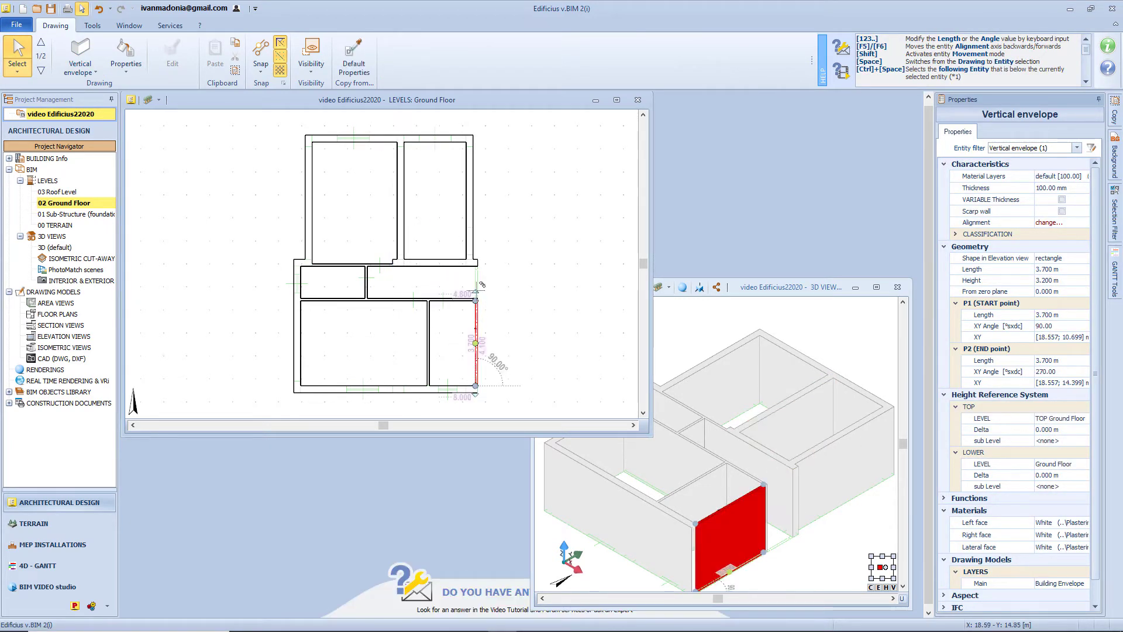
click(475, 300)
scroll(482, 260, up, 2)
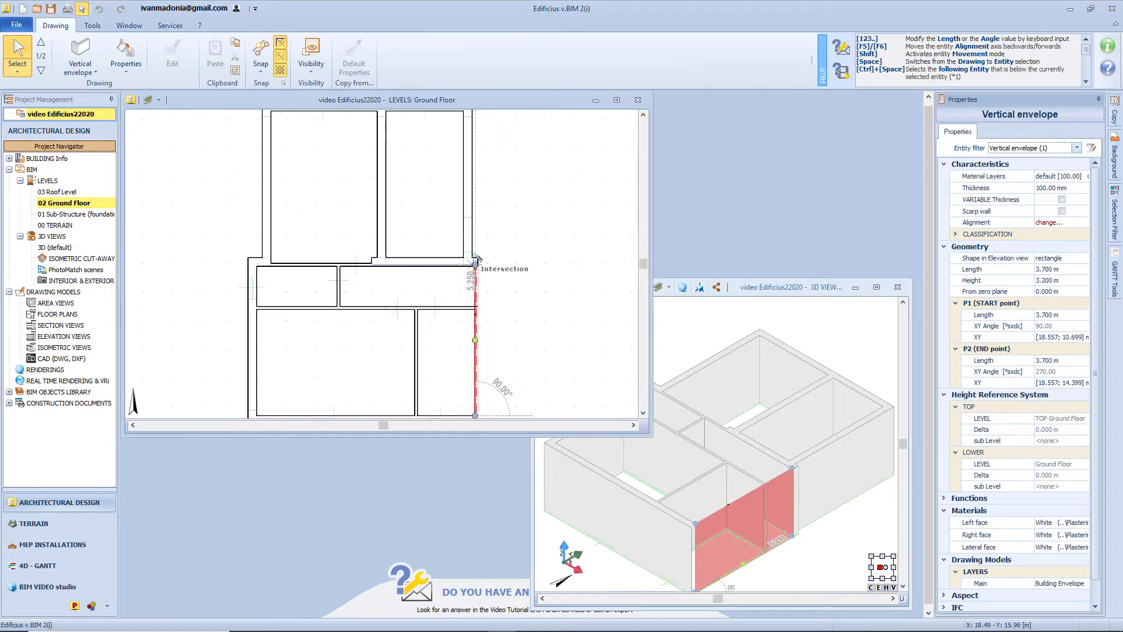
click(475, 261)
key(Escape)
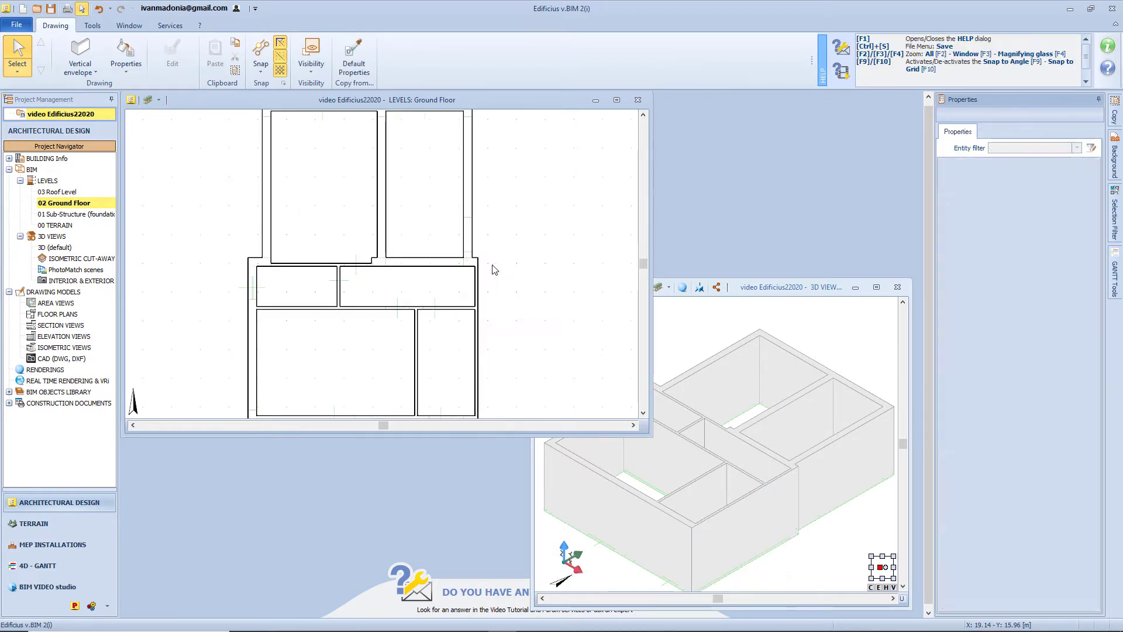
Start a rectangular 2D magnetic grid and set its first column spacing to 4 m.
click(76, 71)
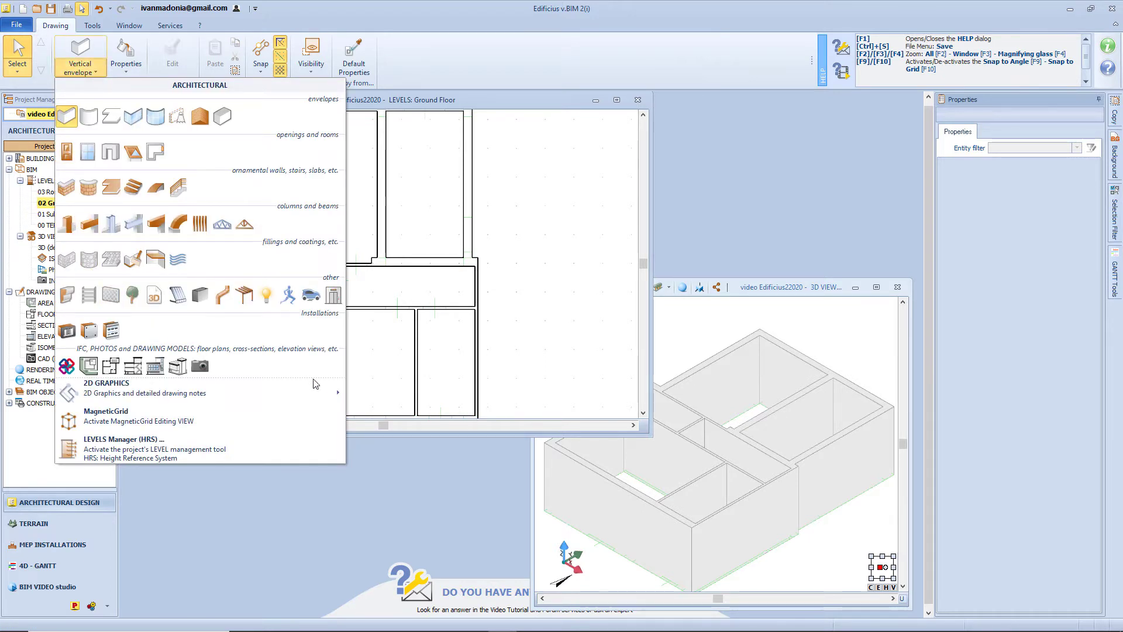
mouse_move(335, 391)
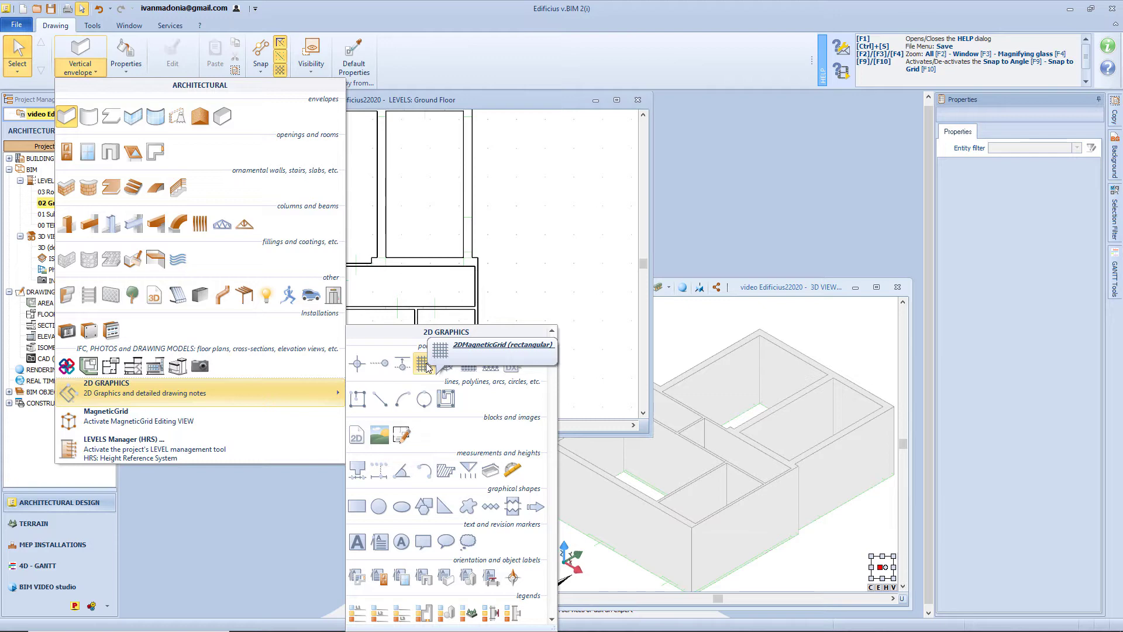
click(423, 364)
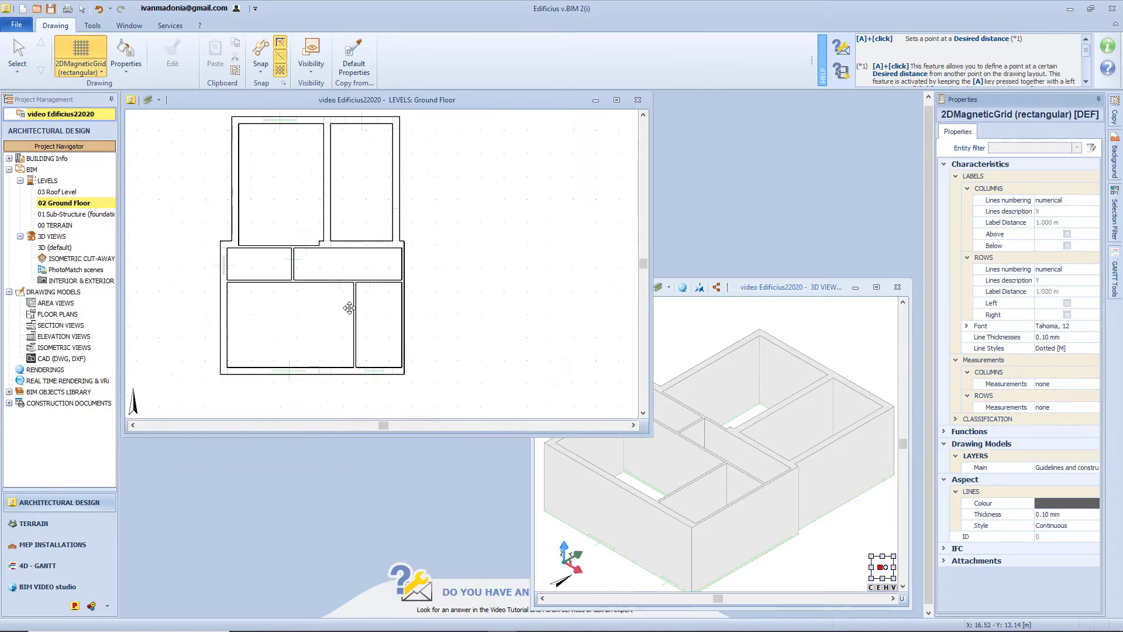
click(388, 358)
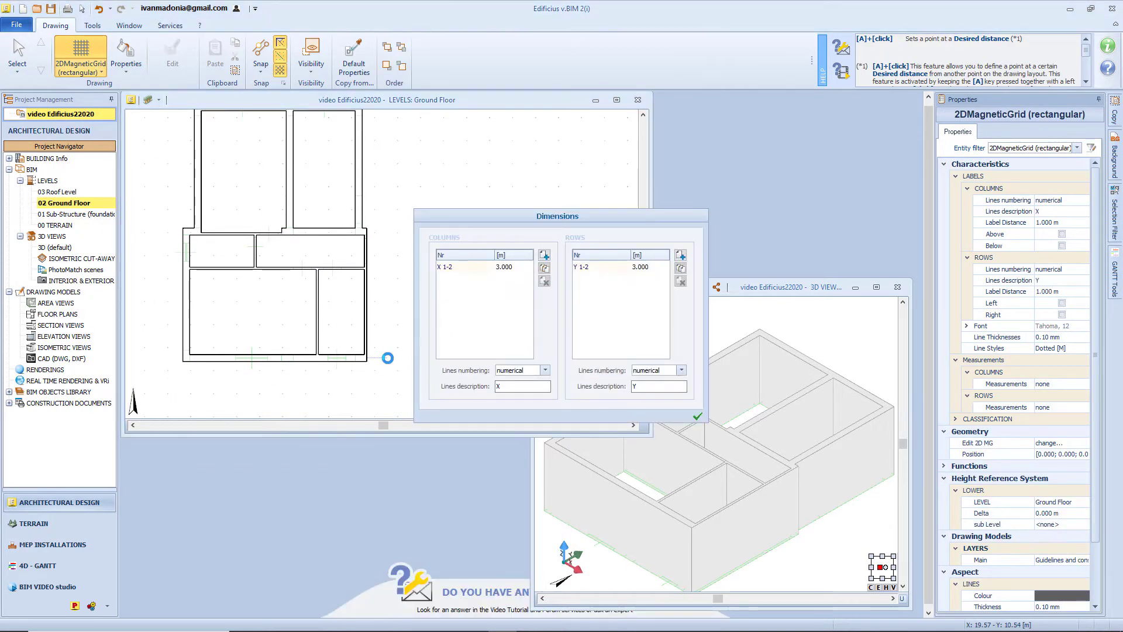
double_click(509, 267)
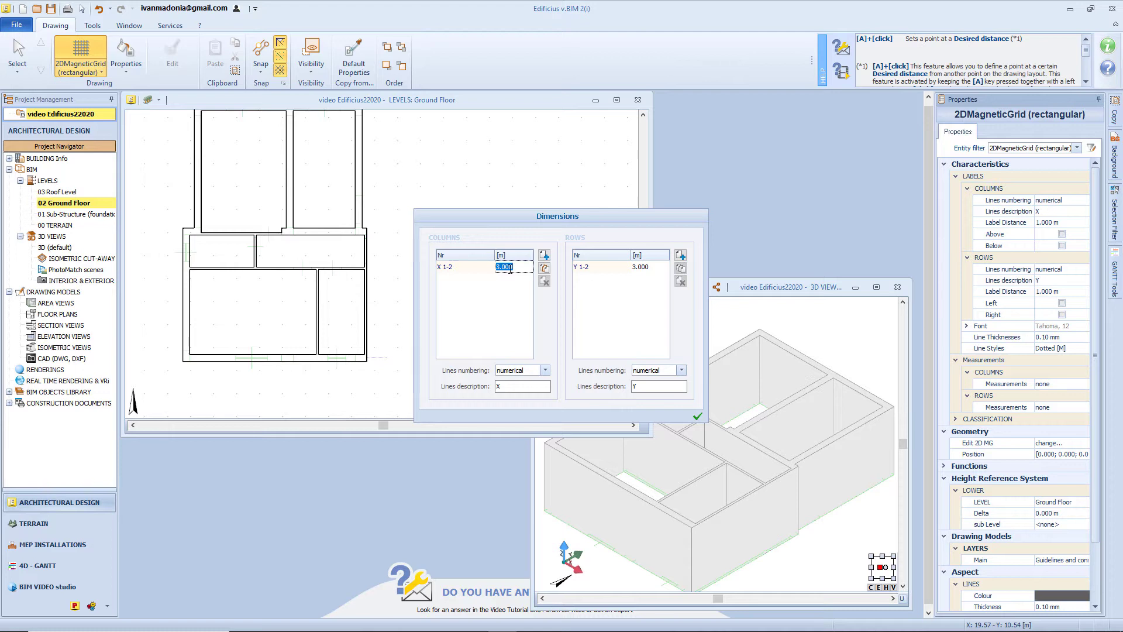
text(4)
key(Return)
Set the grid's row spacing to 5 m, add a second row and a second column, and confirm the dimensions.
click(640, 267)
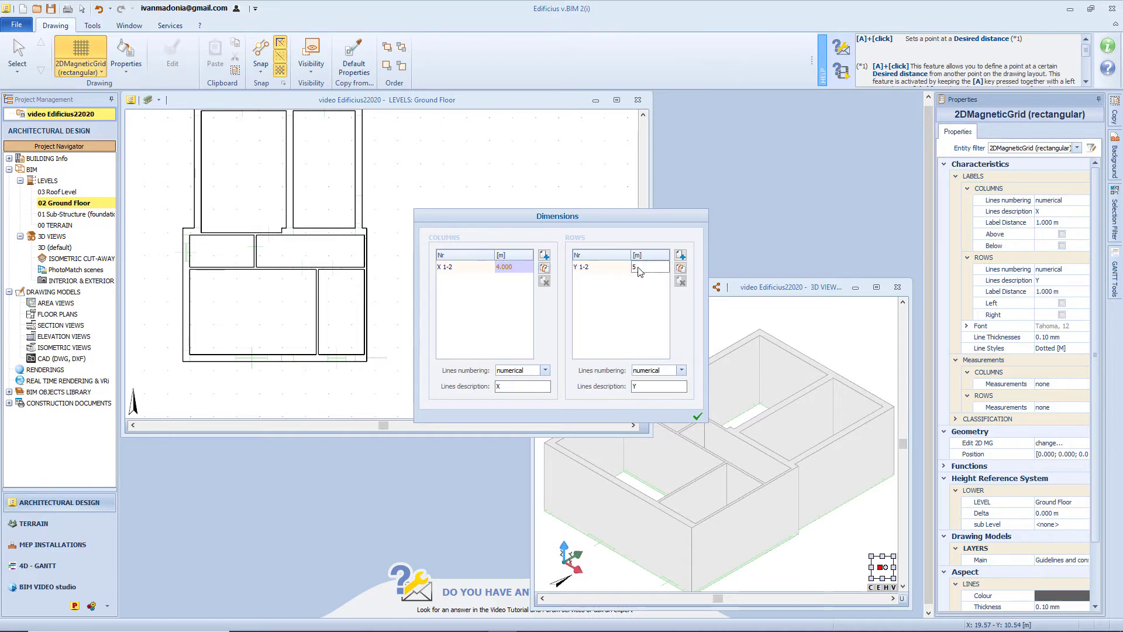
text(5)
click(680, 255)
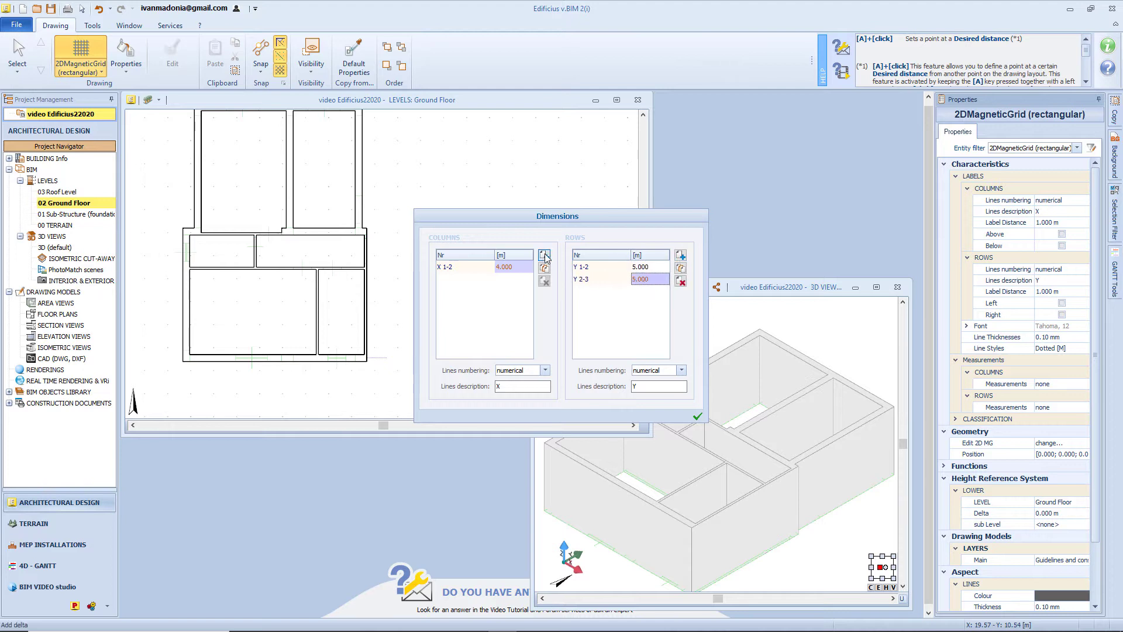
click(544, 255)
click(694, 413)
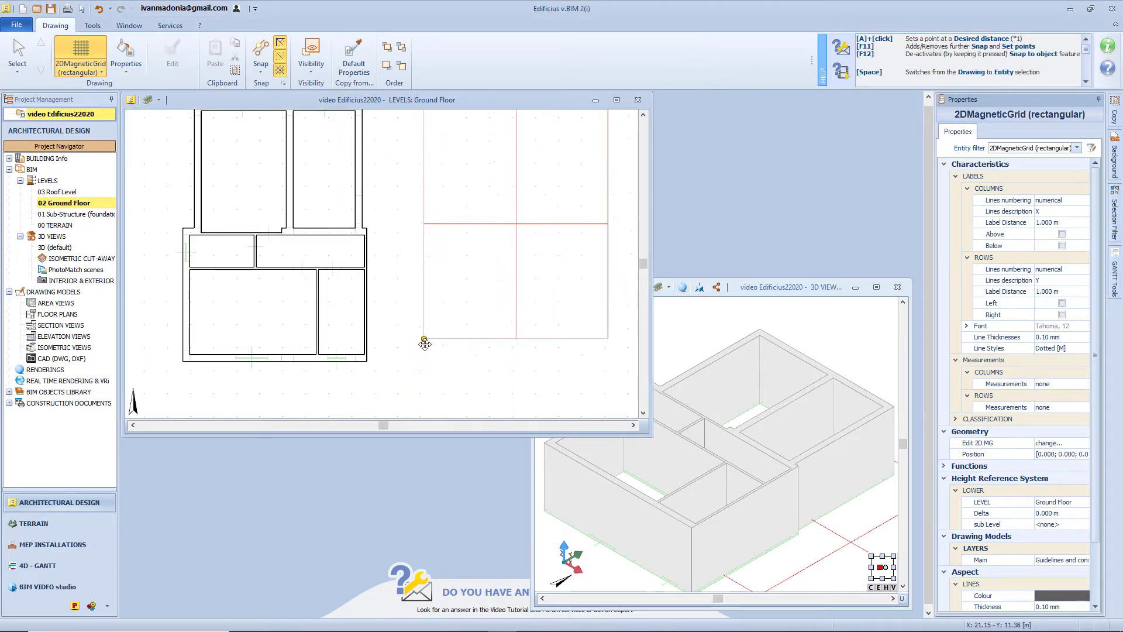
Place the magnetic grid at the building's outer lower-right corner and finish the grid command.
scroll(384, 361, up, 4)
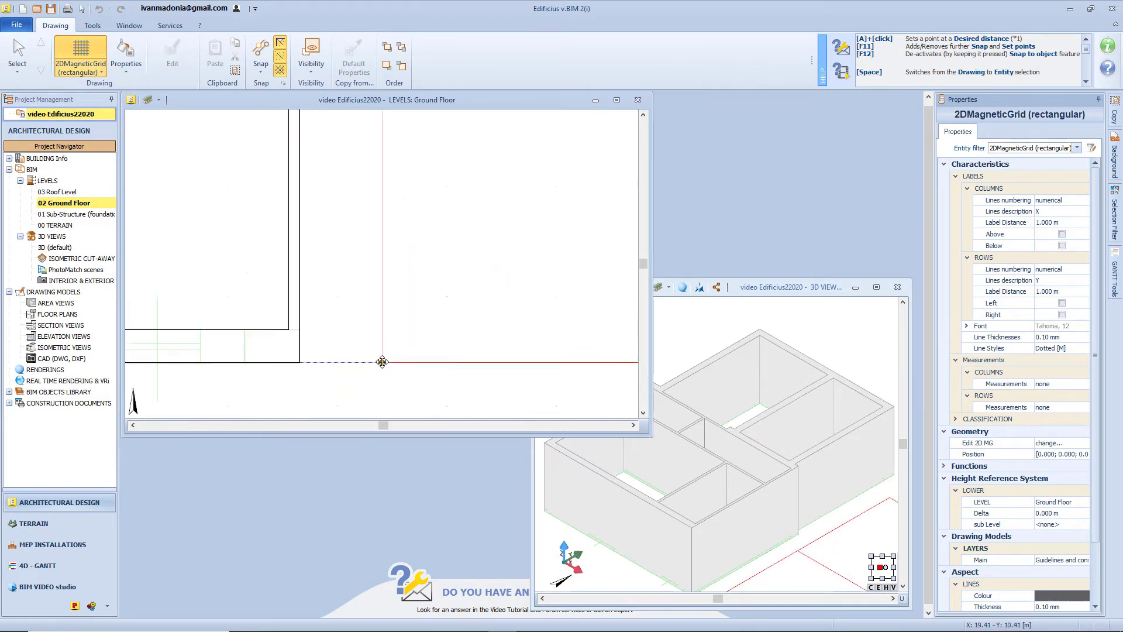
click(294, 345)
scroll(315, 334, down, 4)
scroll(319, 258, down, 3)
middle_drag(320, 240, 326, 318)
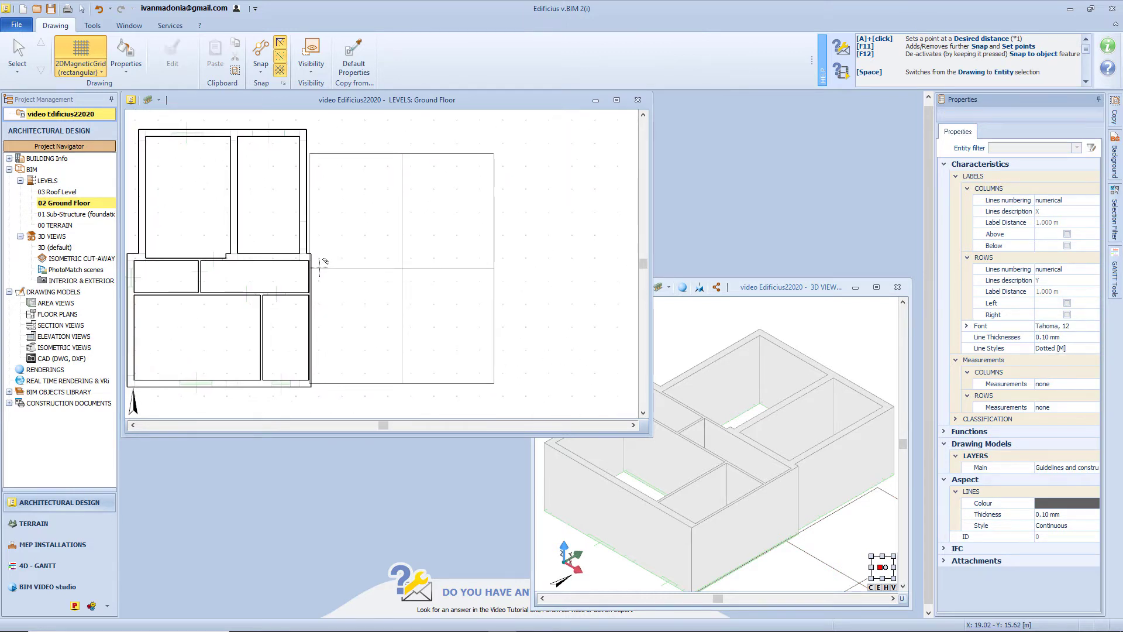
key(Escape)
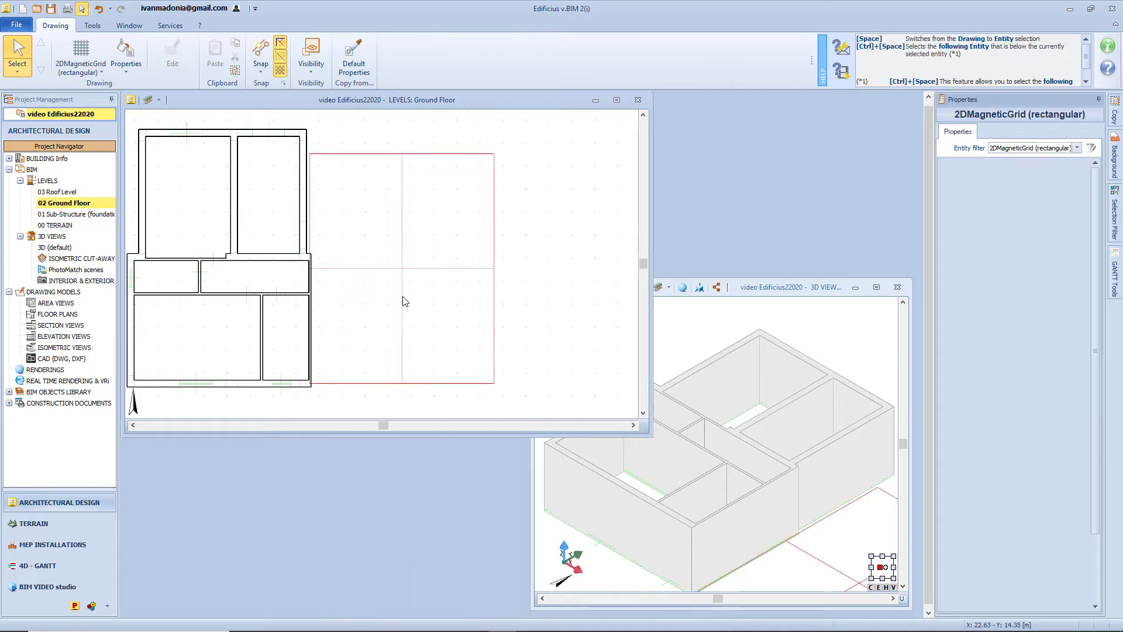
Set the length of the magnetic grid's lower row to 5.5 m.
click(403, 296)
click(403, 297)
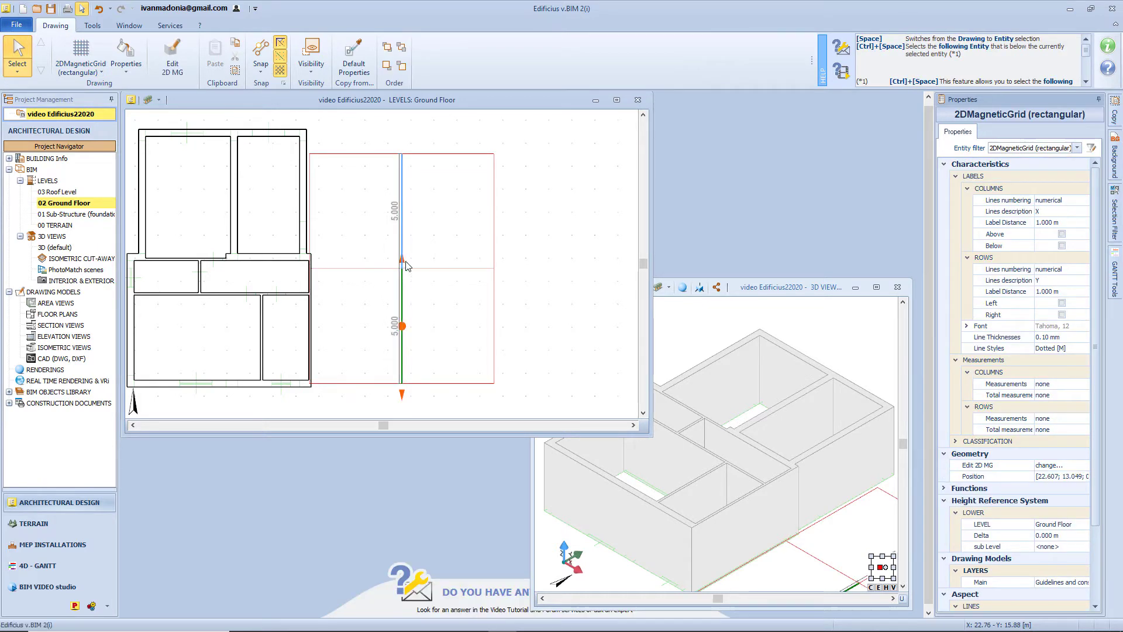
right_click(408, 266)
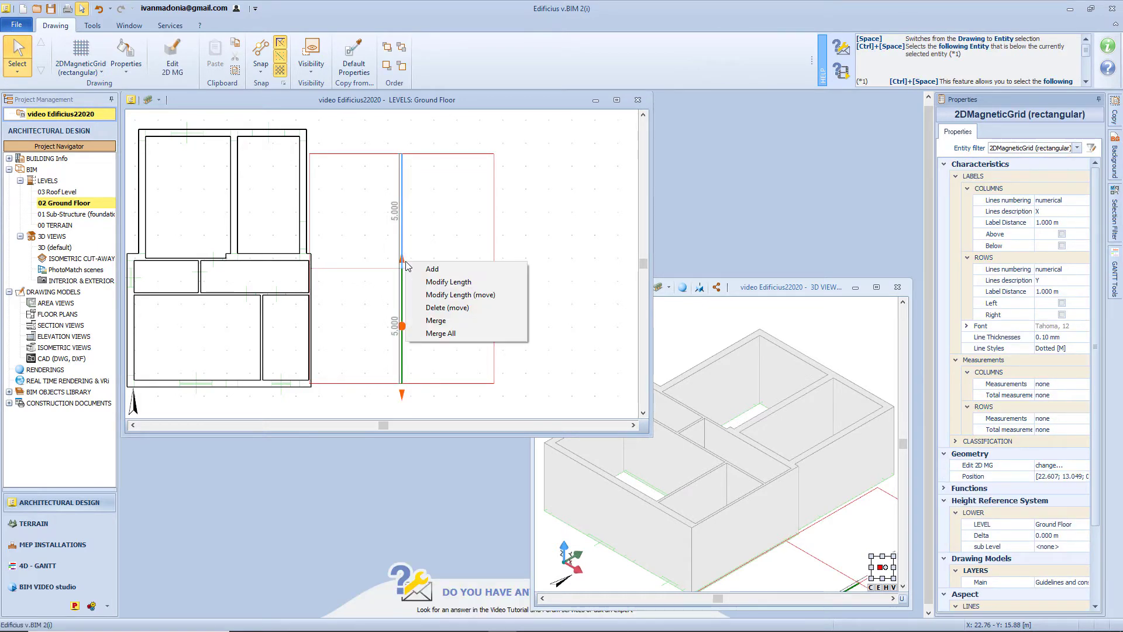
click(433, 282)
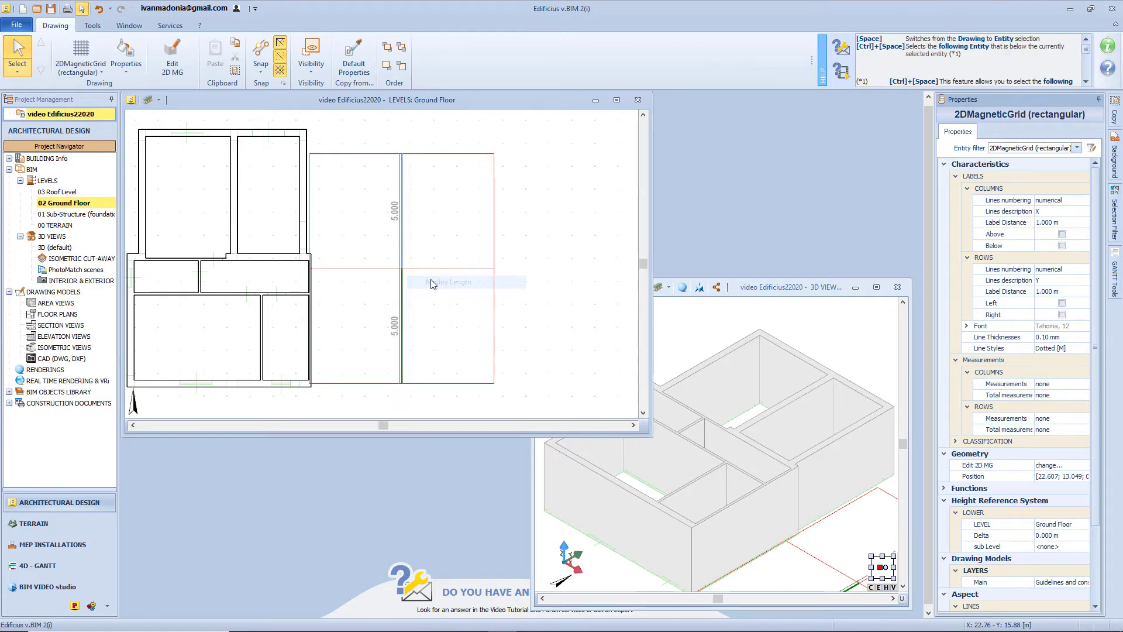
click(403, 261)
scroll(301, 256, up, 3)
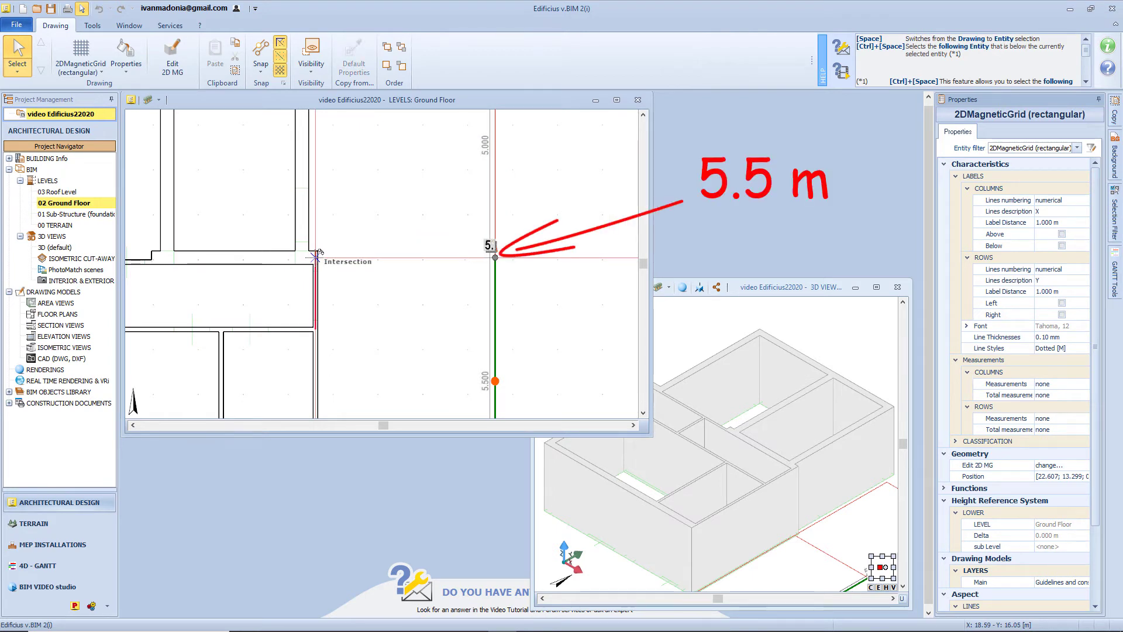
scroll(316, 256, down, 3)
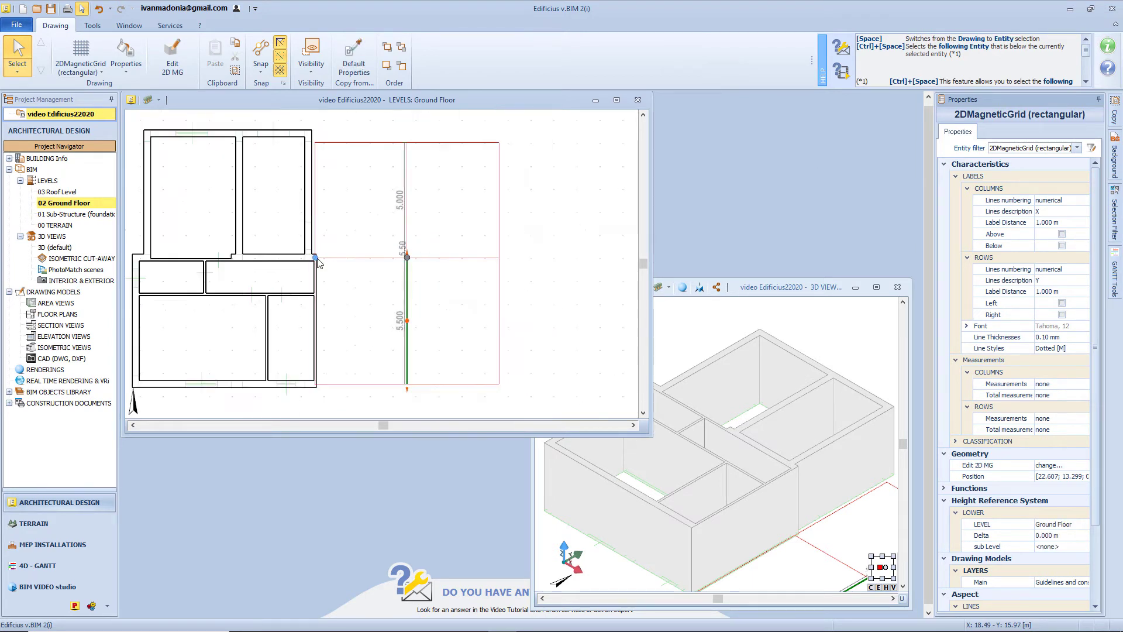
Set the length of the magnetic grid's left column to 4.5 m.
click(372, 143)
right_click(418, 144)
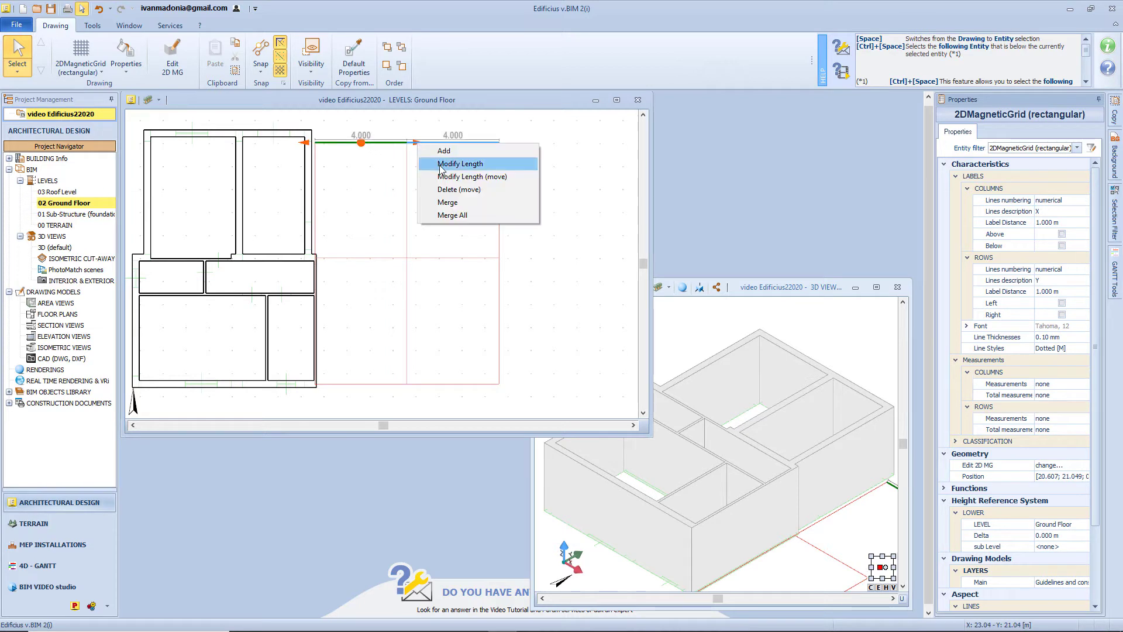
click(457, 182)
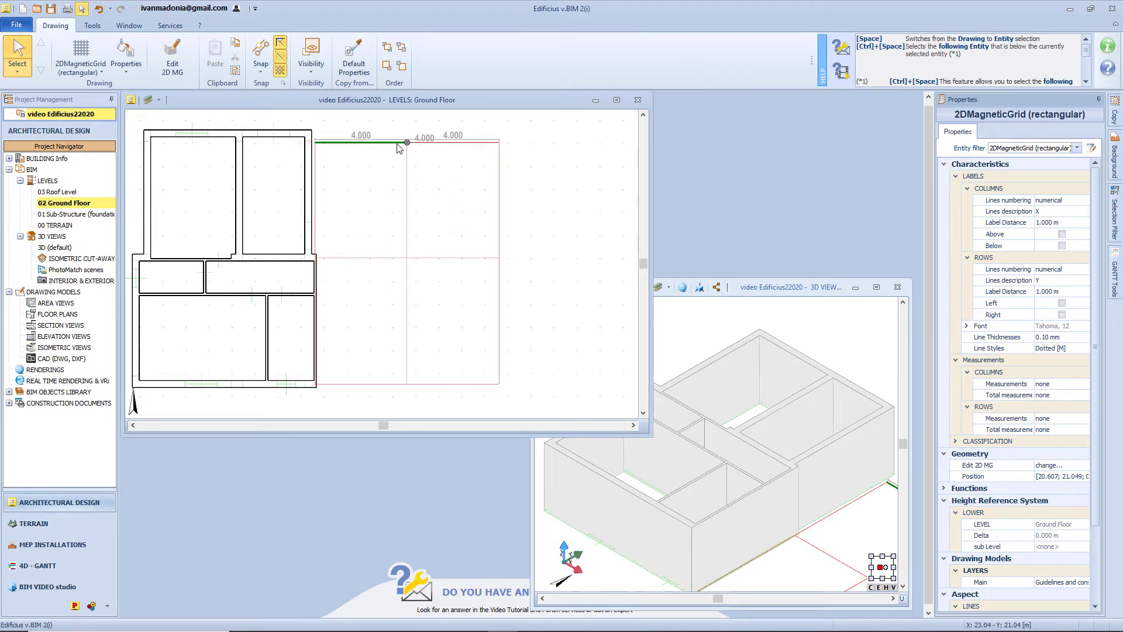
text(4.5)
key(Return)
Stretch the grid's upper row to align with the building's outer upper-right corner.
click(418, 141)
right_click(419, 140)
click(445, 156)
click(310, 132)
Divide the magnetic grid's right column into three equal parts.
click(456, 133)
right_click(460, 134)
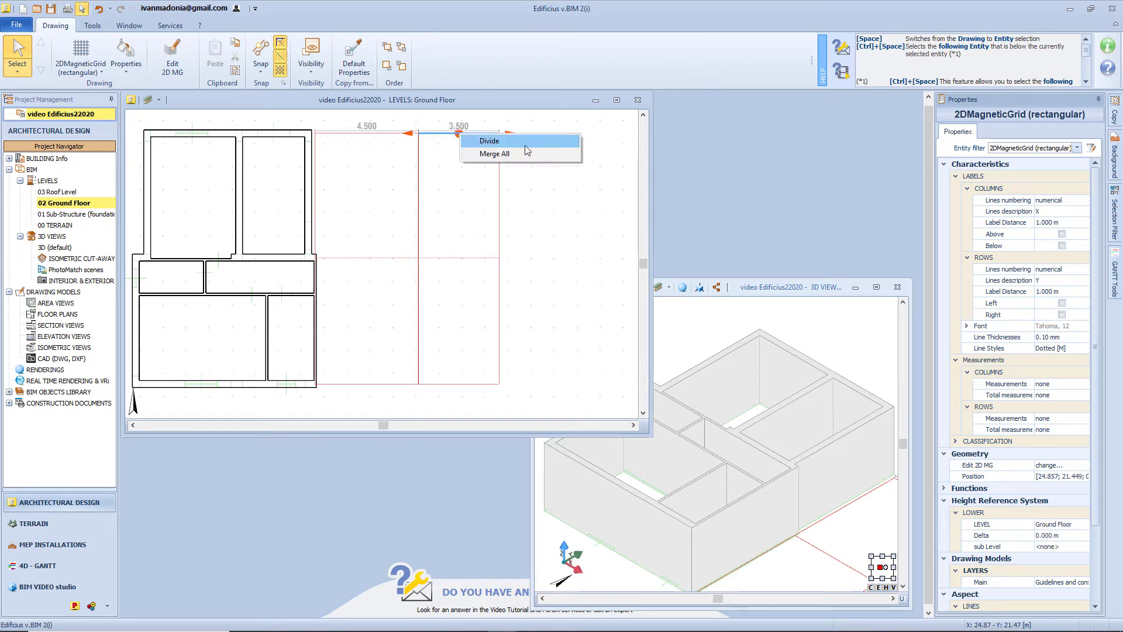
click(491, 145)
click(472, 133)
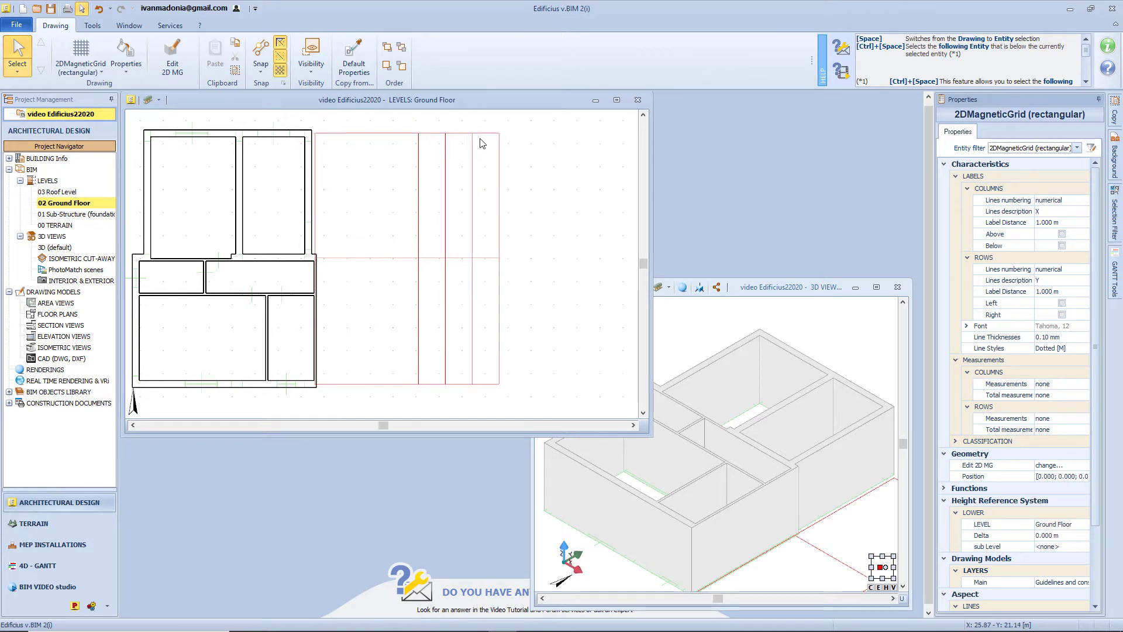
Merge all the divisions of the grid's right column back into one.
click(434, 136)
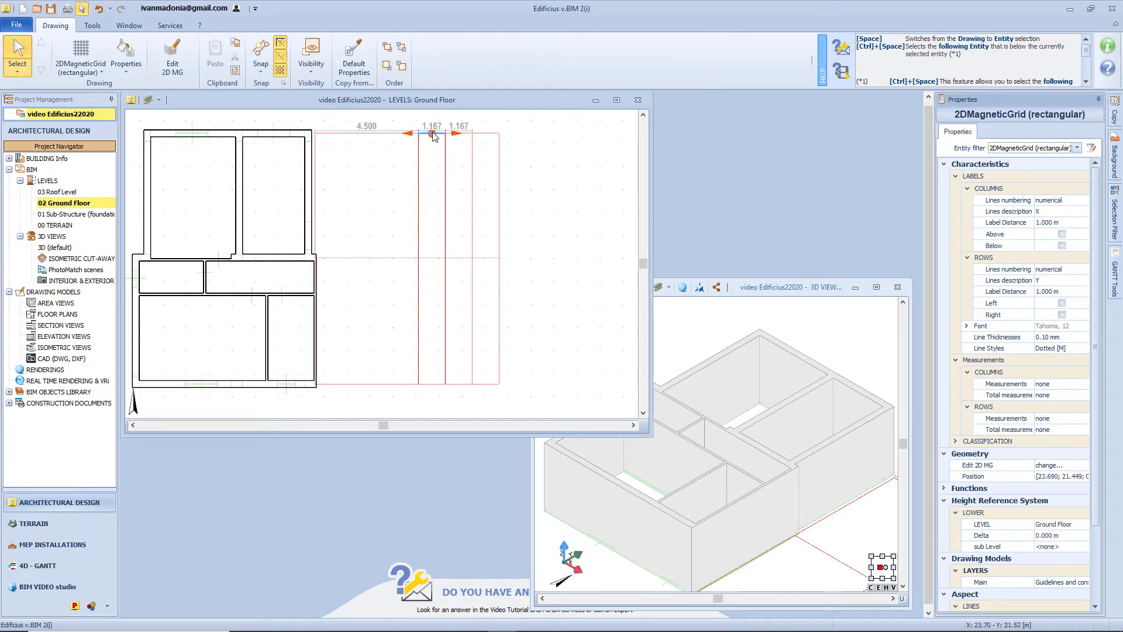
click(433, 134)
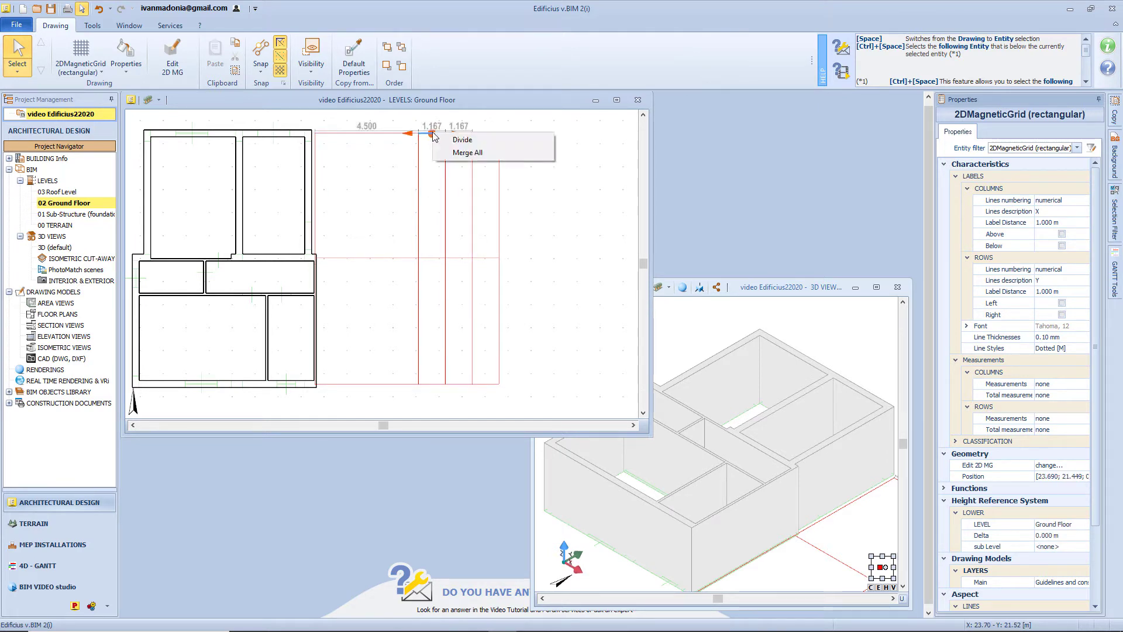
click(460, 154)
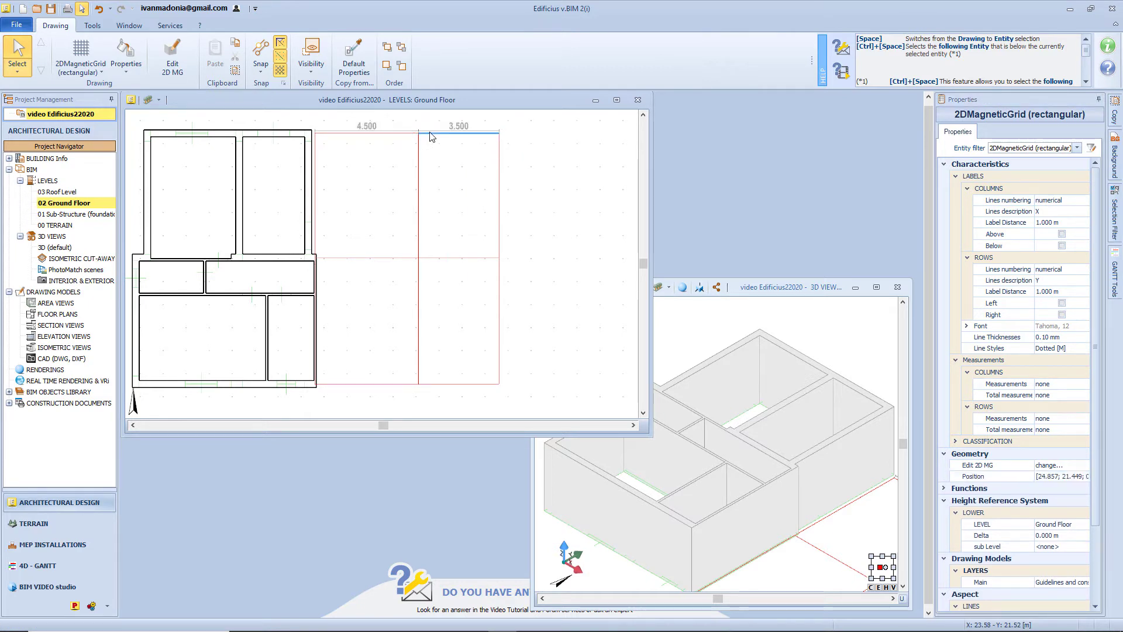
Delete the right column from the magnetic grid.
click(456, 136)
click(501, 133)
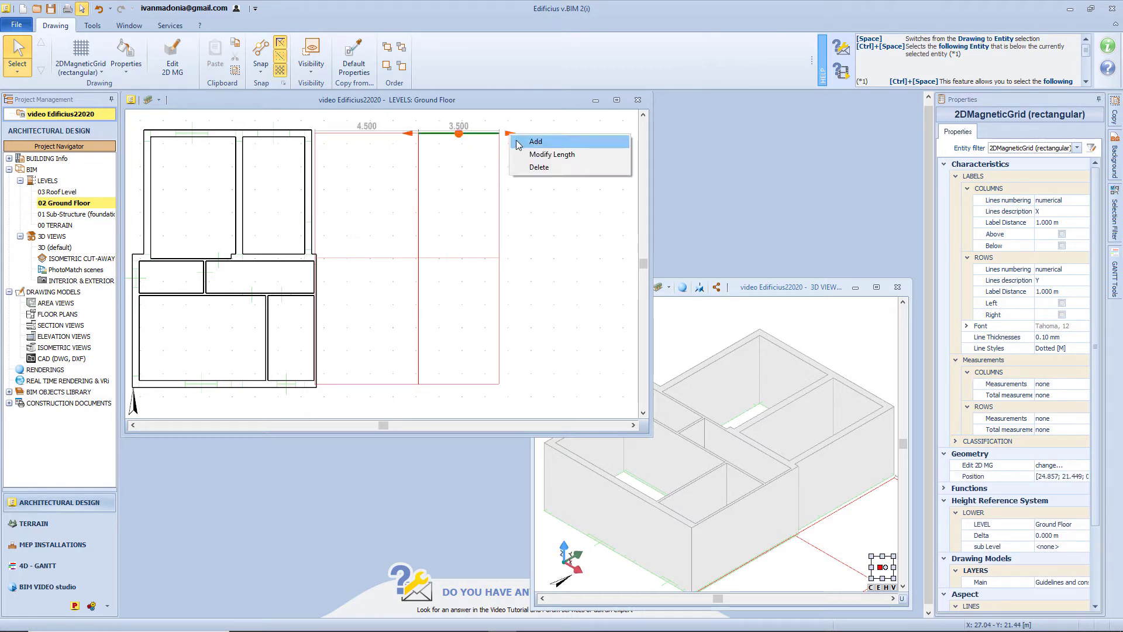
click(523, 169)
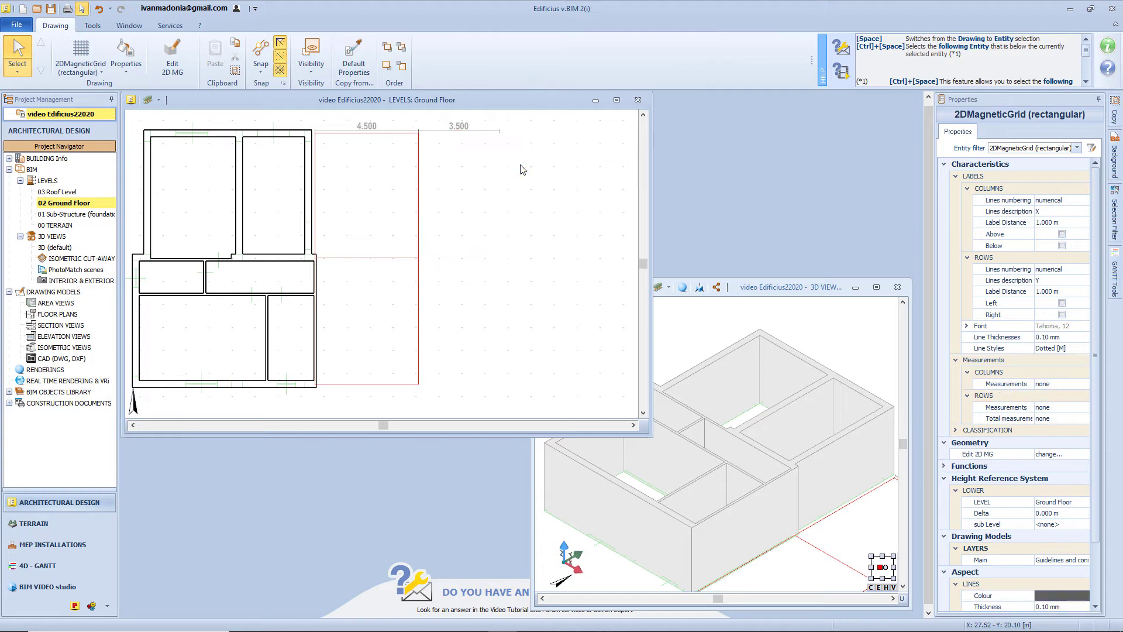
Generate 300 mm thick vertical envelope walls automatically from the 2D magnetic grid beside the building.
click(456, 167)
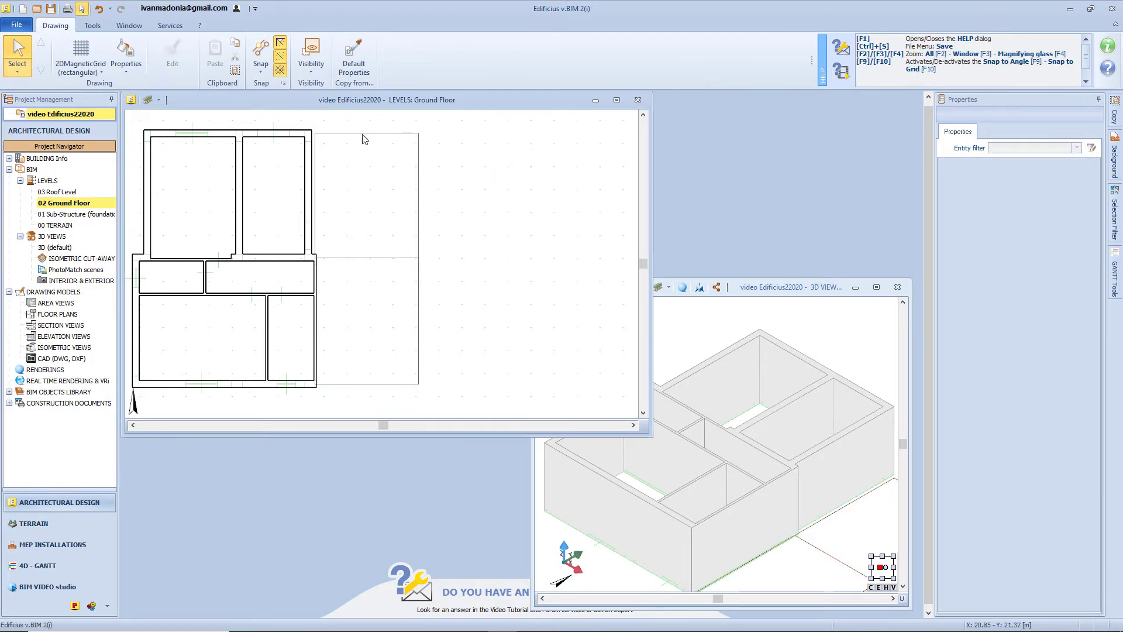
click(82, 66)
mouse_move(117, 87)
click(269, 116)
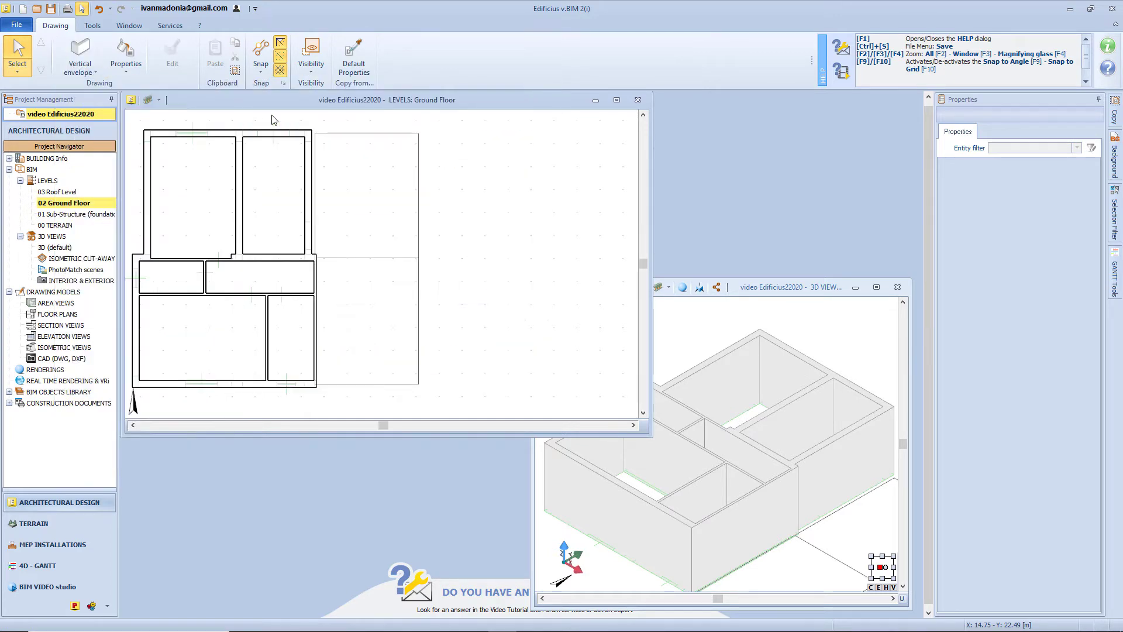
click(446, 63)
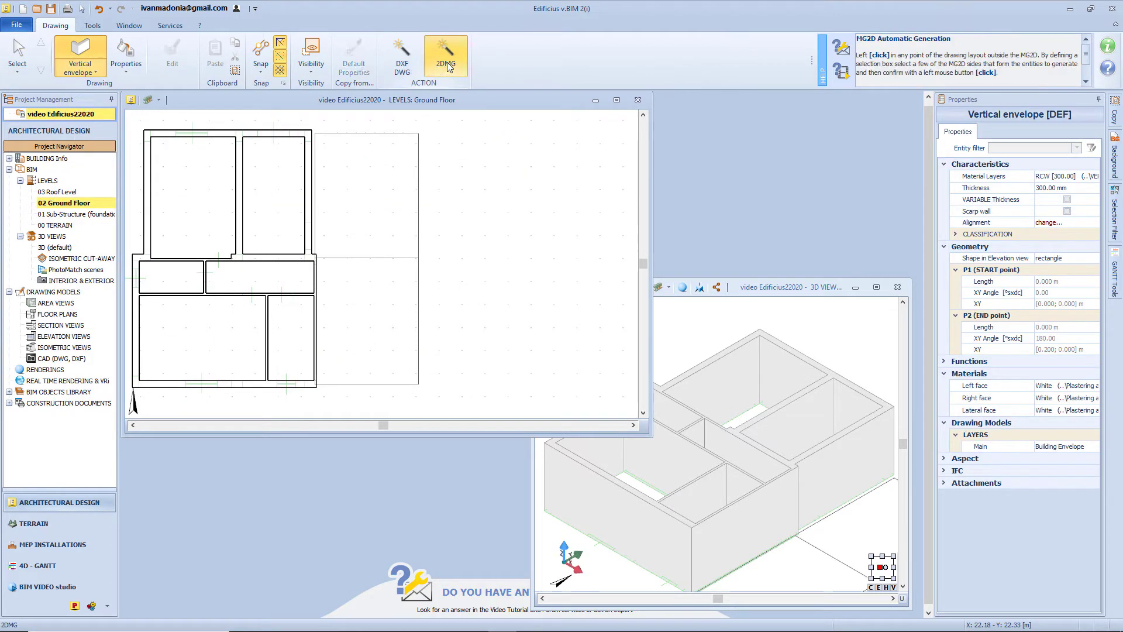
drag(450, 395, 344, 121)
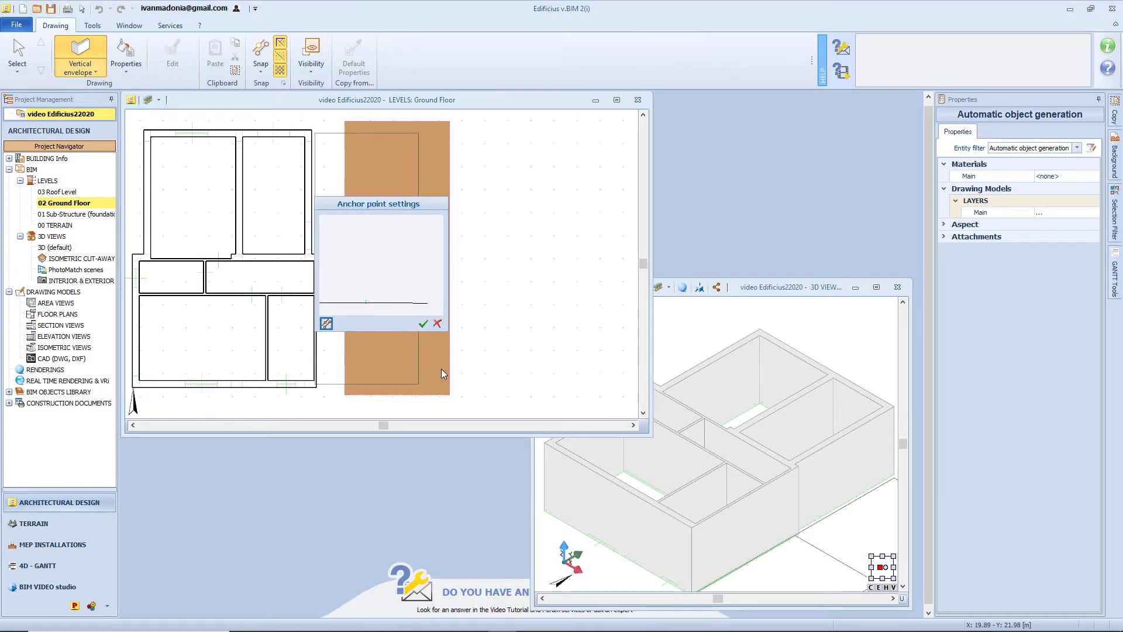
drag(386, 304, 418, 304)
click(380, 308)
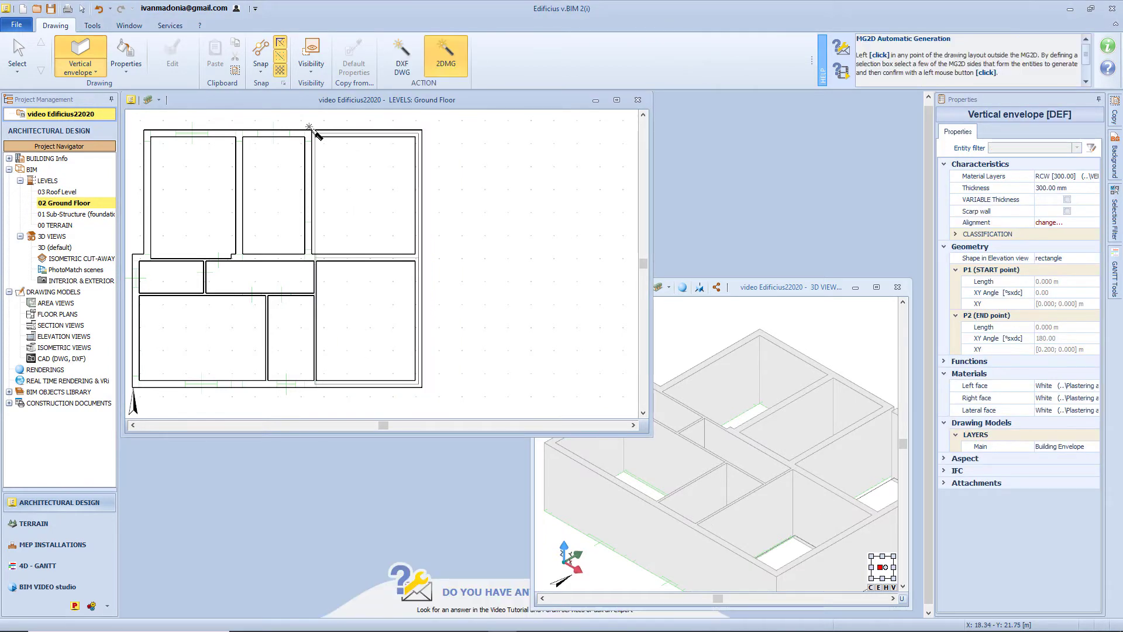
Extend the start of the new room's upper wall to meet the existing building's upper-right corner.
scroll(285, 125, up, 4)
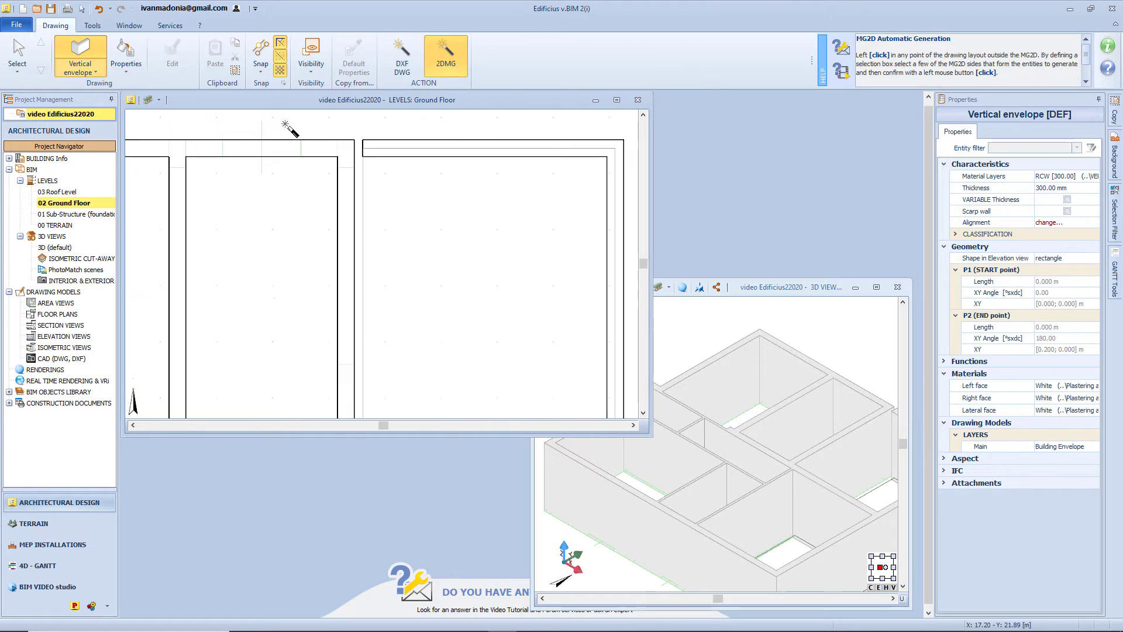
middle_drag(293, 144, 294, 179)
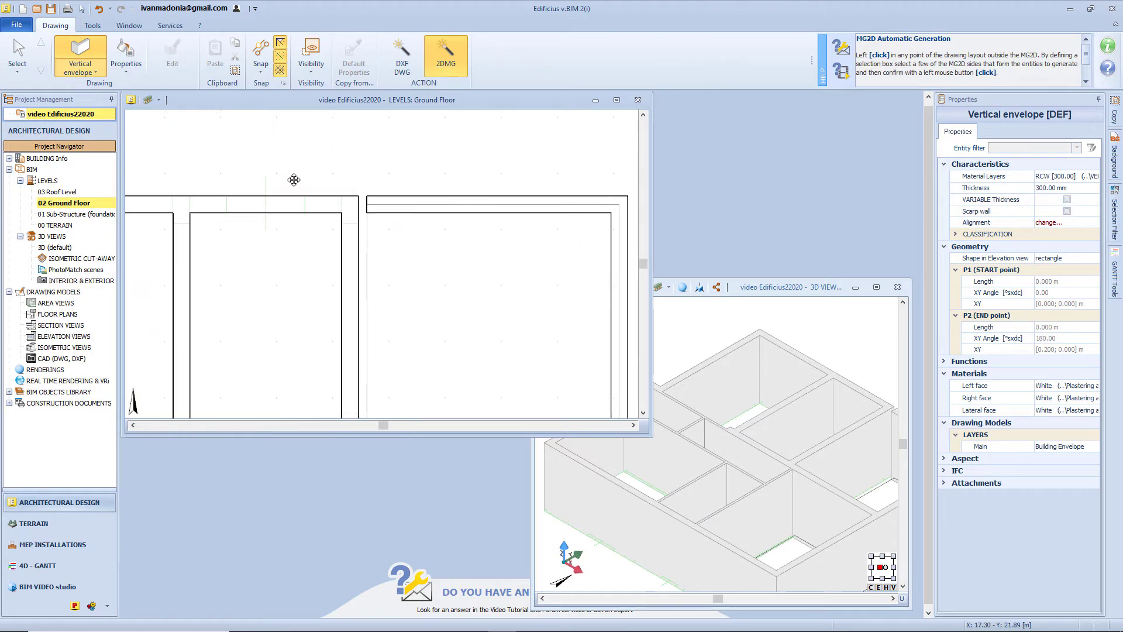
key(Escape)
click(378, 204)
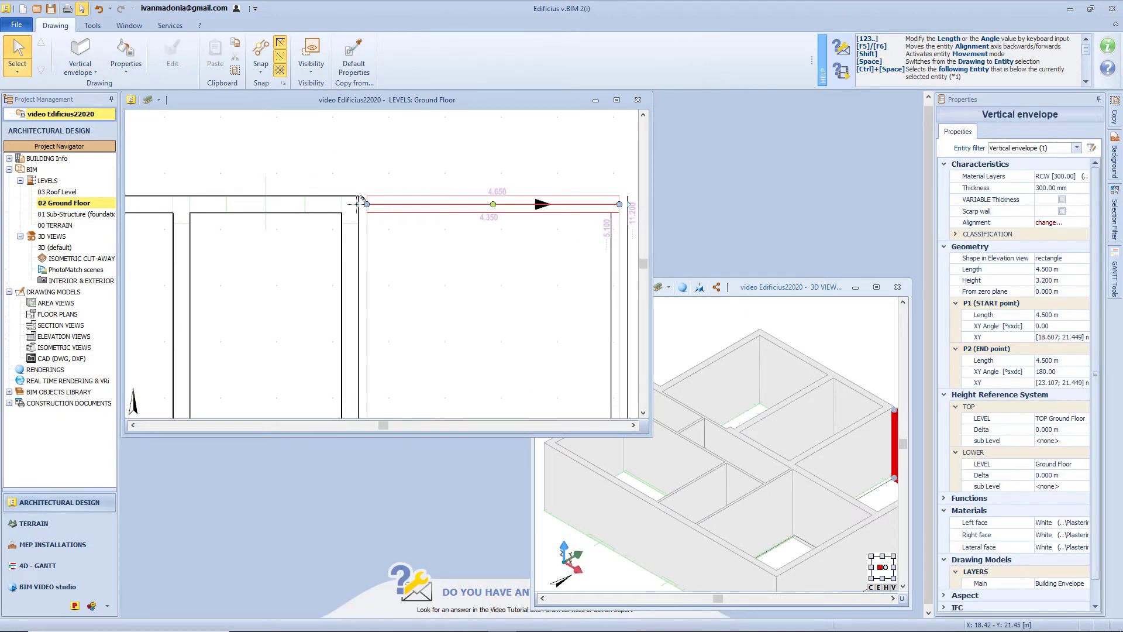
click(360, 198)
Delete the outer upper wall of the middle room, between the original upper-left room and the new room.
scroll(419, 218, down, 1)
scroll(418, 219, down, 2)
middle_drag(419, 239, 409, 167)
key(Escape)
click(371, 144)
key(Delete)
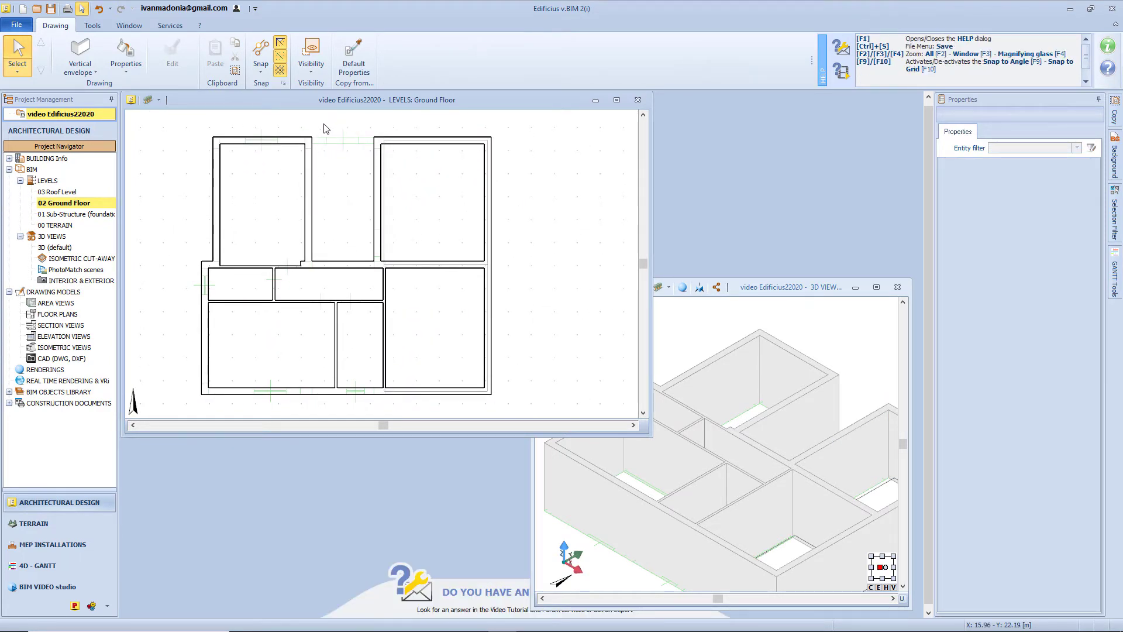
Close the middle room's upper opening with an outward-curving, 300 mm thick arc envelope between the two side walls.
middle_drag(310, 142, 318, 205)
click(81, 59)
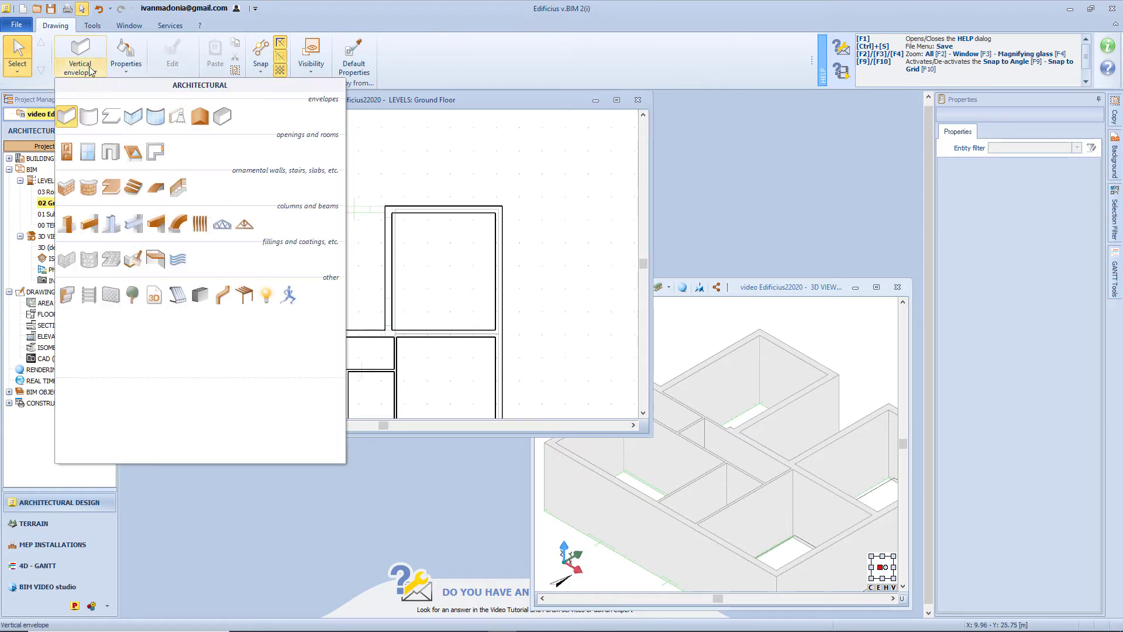
click(88, 116)
scroll(326, 203, up, 3)
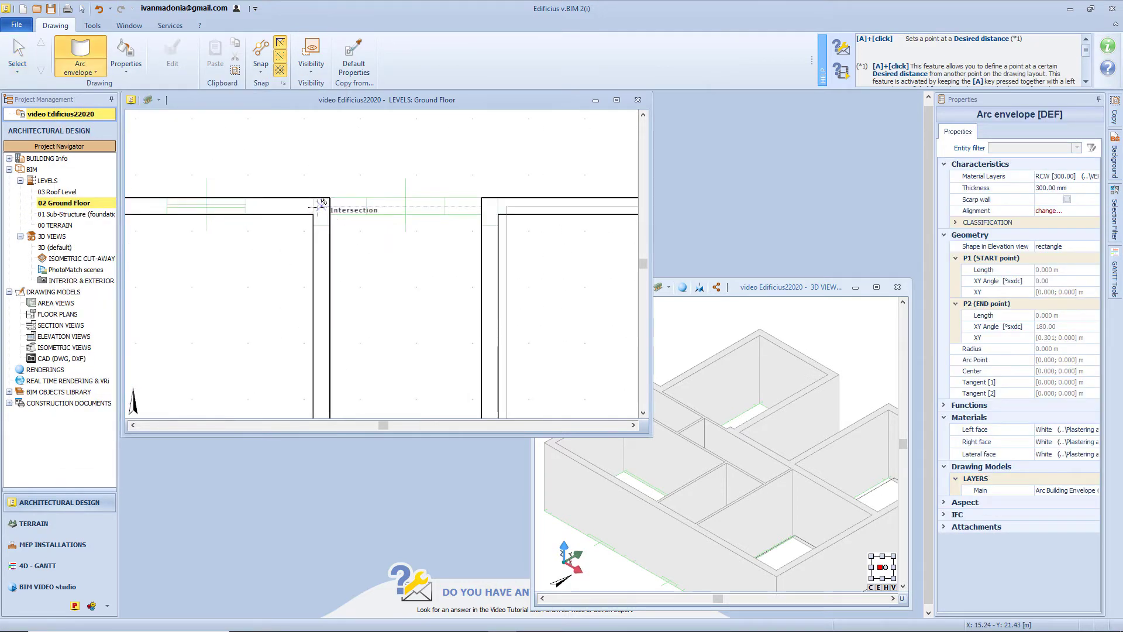
click(329, 206)
click(489, 206)
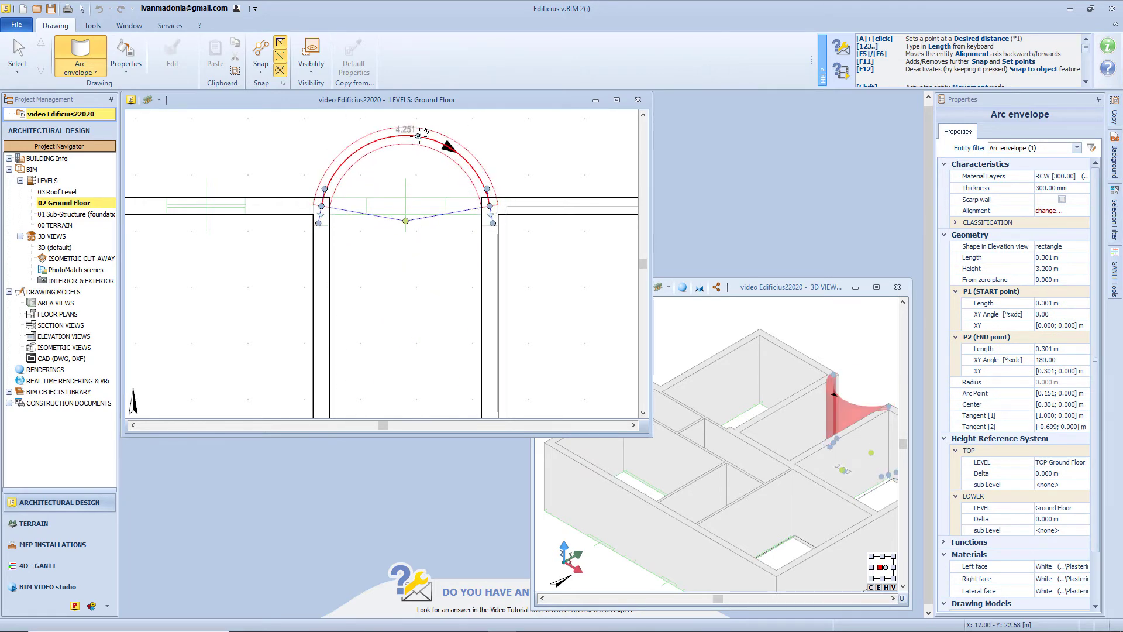
click(447, 120)
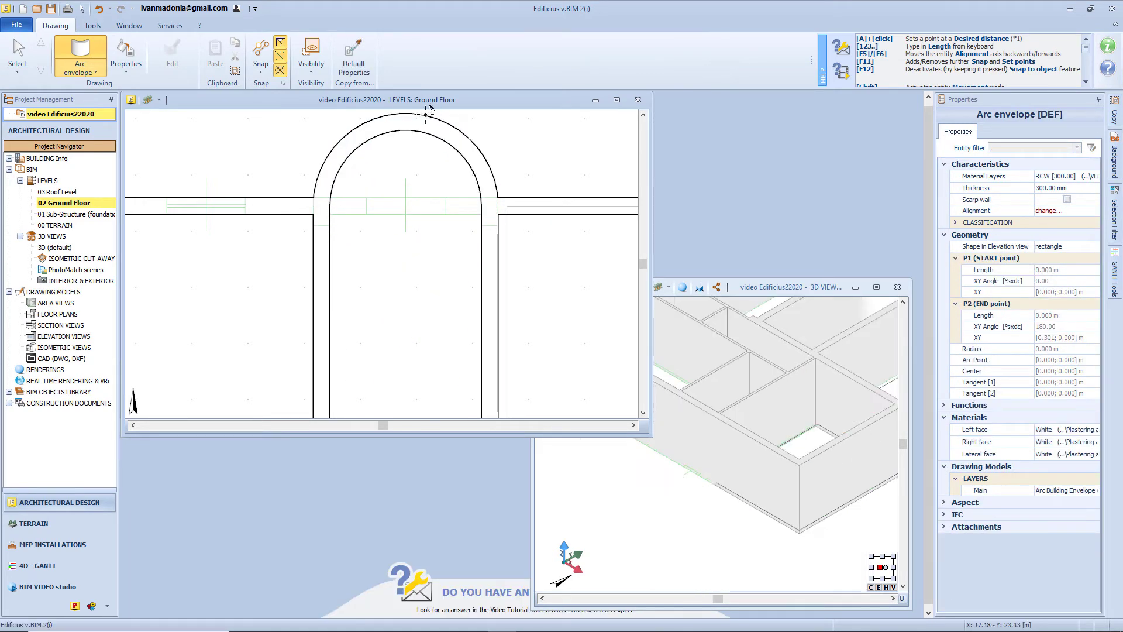
key(Escape)
Delete the outer lower wall of the new lower-right room.
scroll(391, 206, down, 5)
middle_drag(426, 311, 401, 217)
scroll(441, 322, up, 4)
click(455, 310)
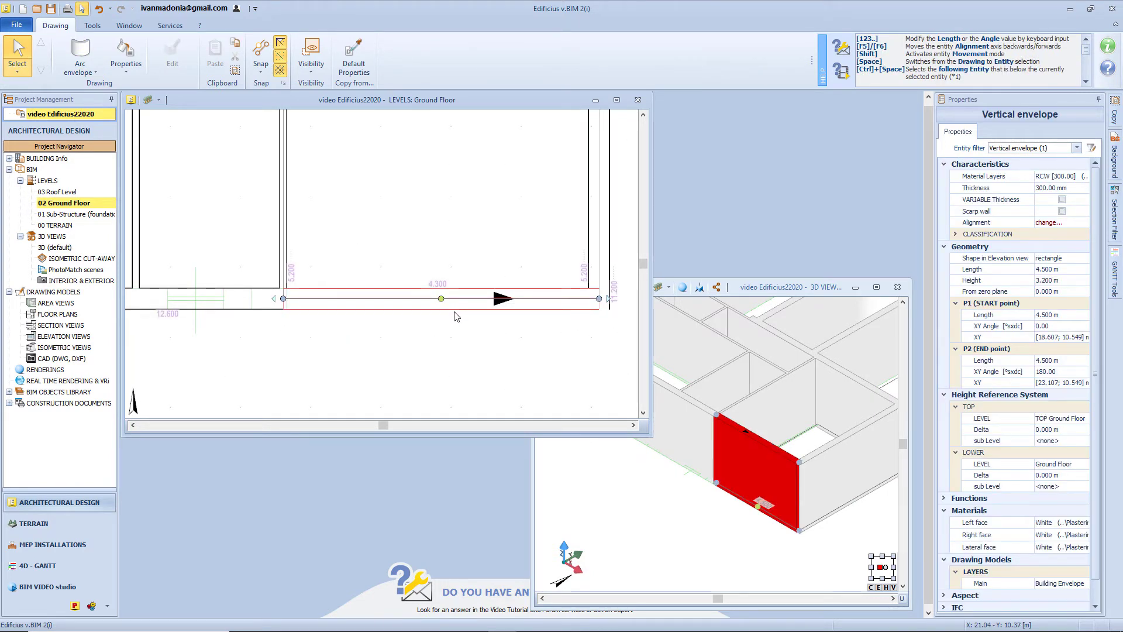
key(Delete)
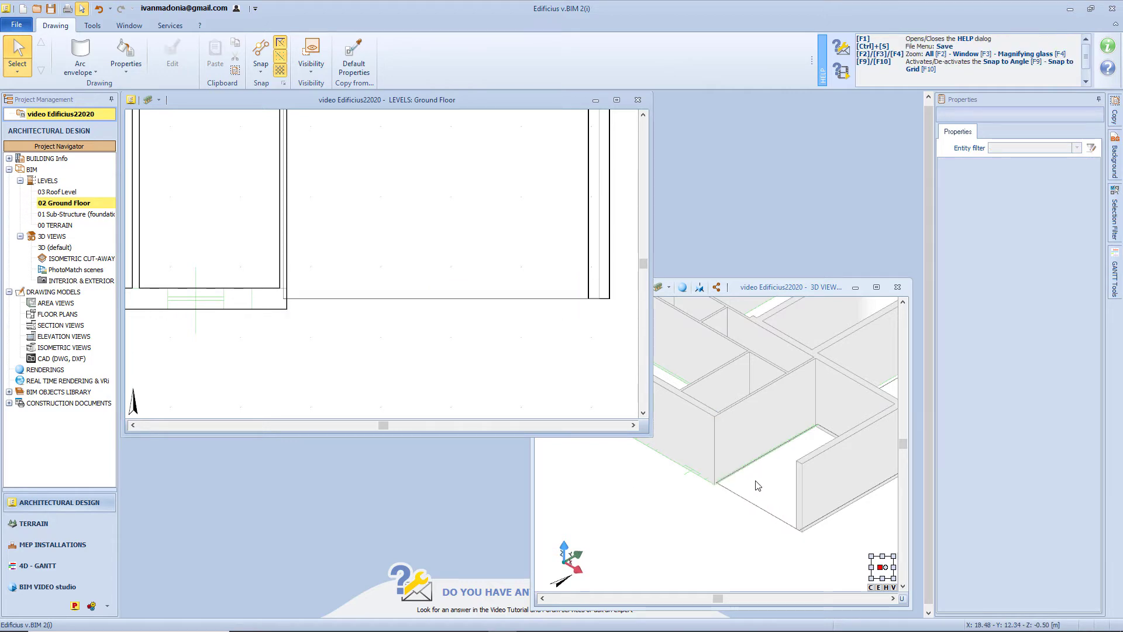
Start a curtain wall and choose the CW (16) [H] model from the object library.
click(81, 66)
click(154, 154)
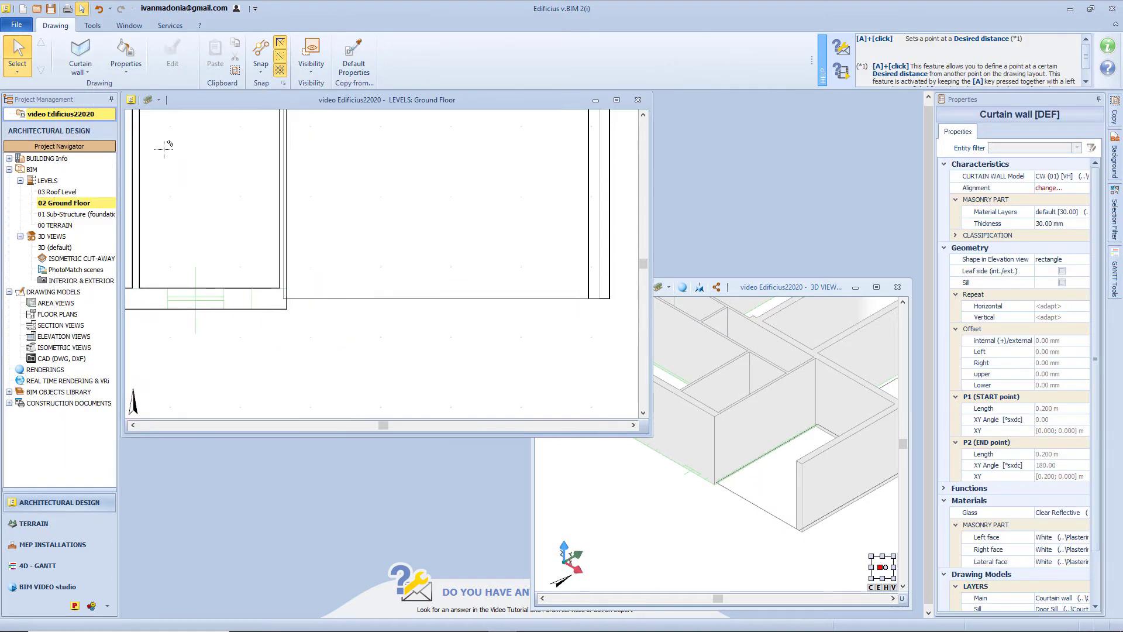
click(1086, 177)
scroll(1114, 345, down, 5)
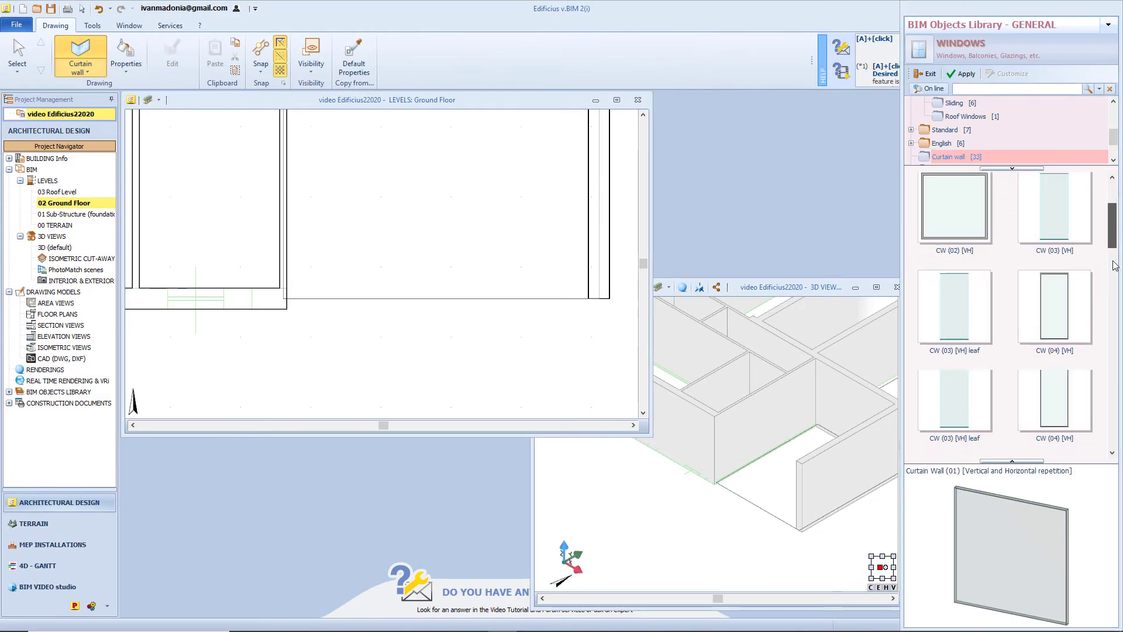
drag(1118, 344, 1096, 388)
double_click(961, 366)
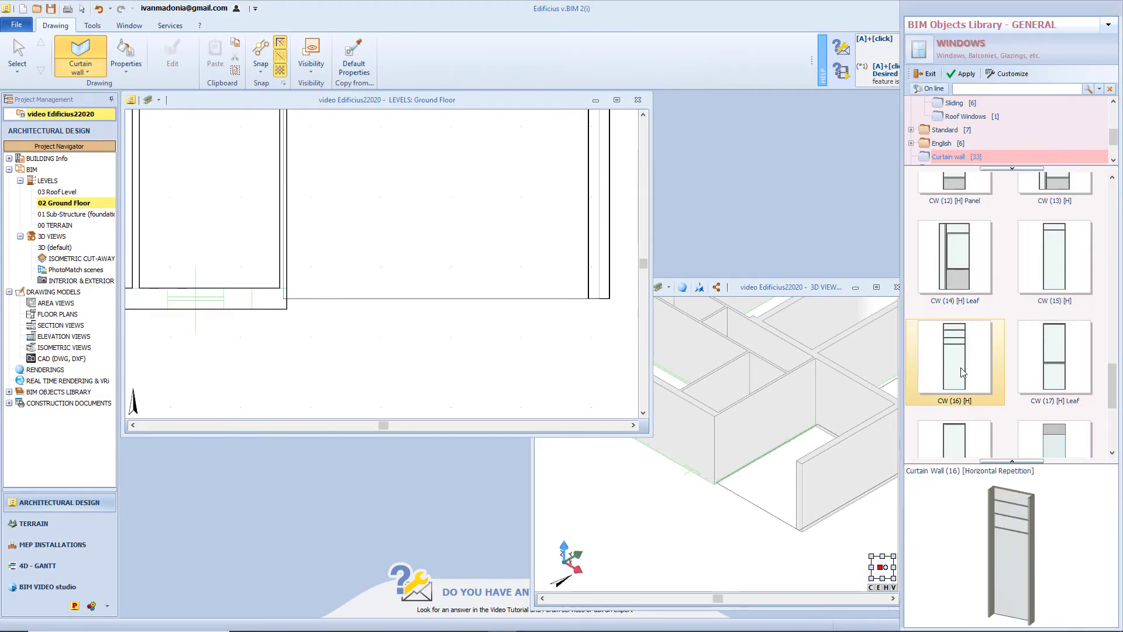
Draw a curtain wall about 4.45 m long across the lower-right room's open side, along the magnetic grid line.
scroll(287, 299, up, 2)
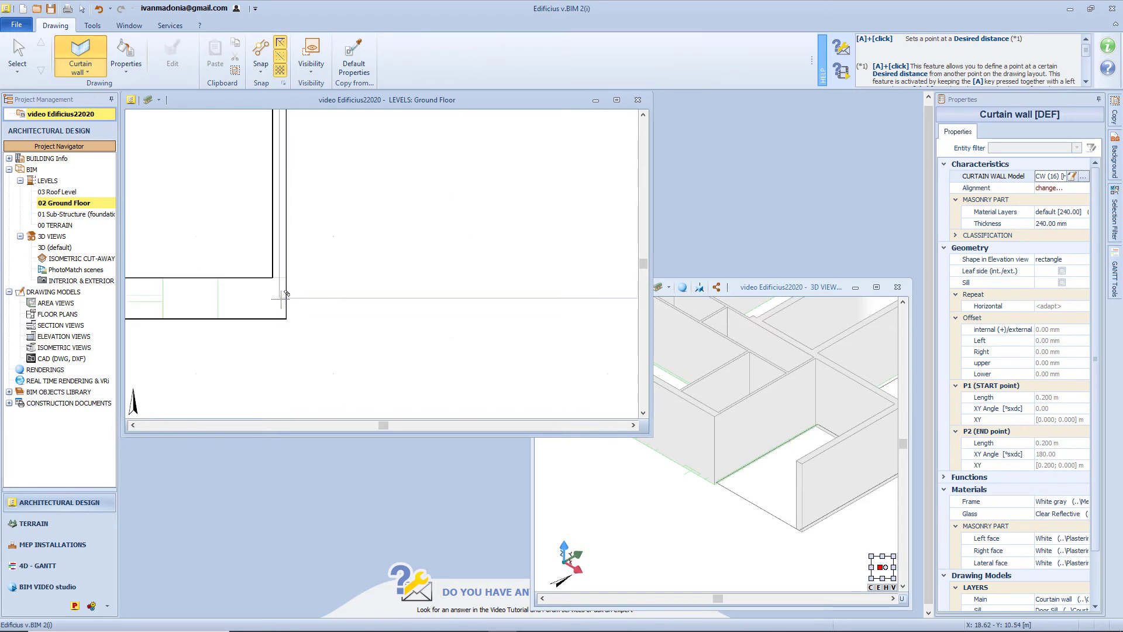
click(287, 299)
scroll(289, 297, down, 2)
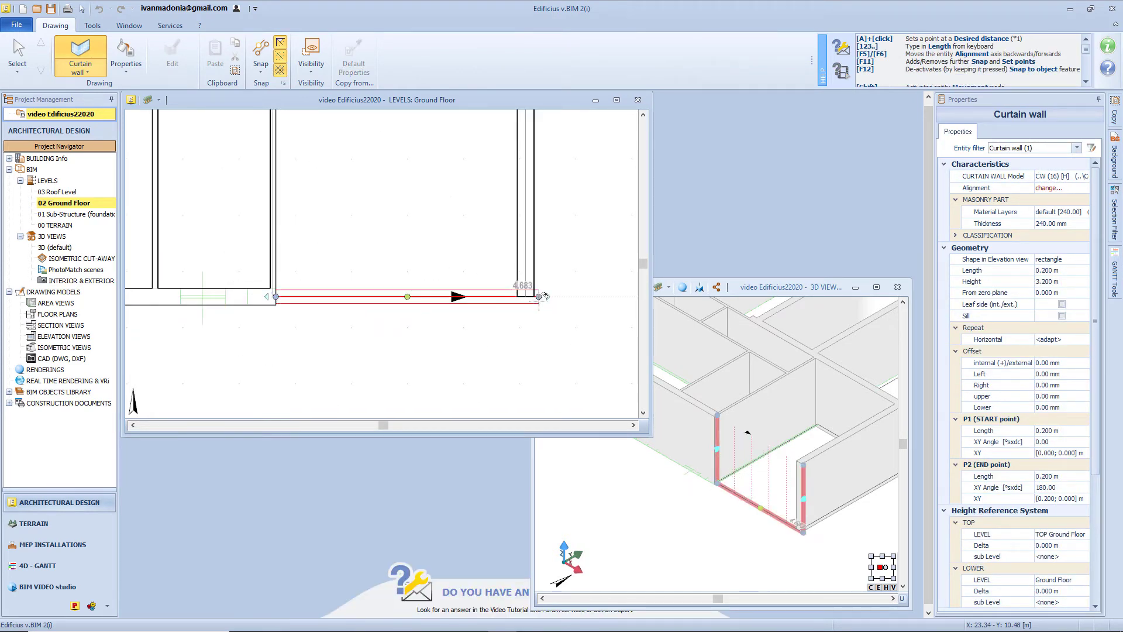
click(567, 298)
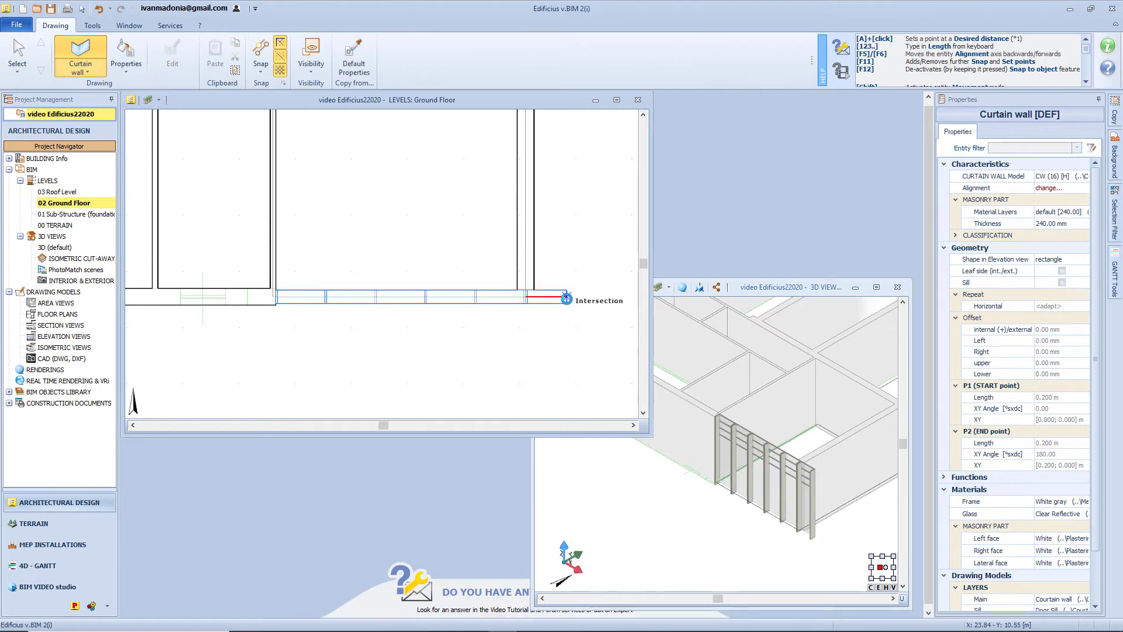
key(Escape)
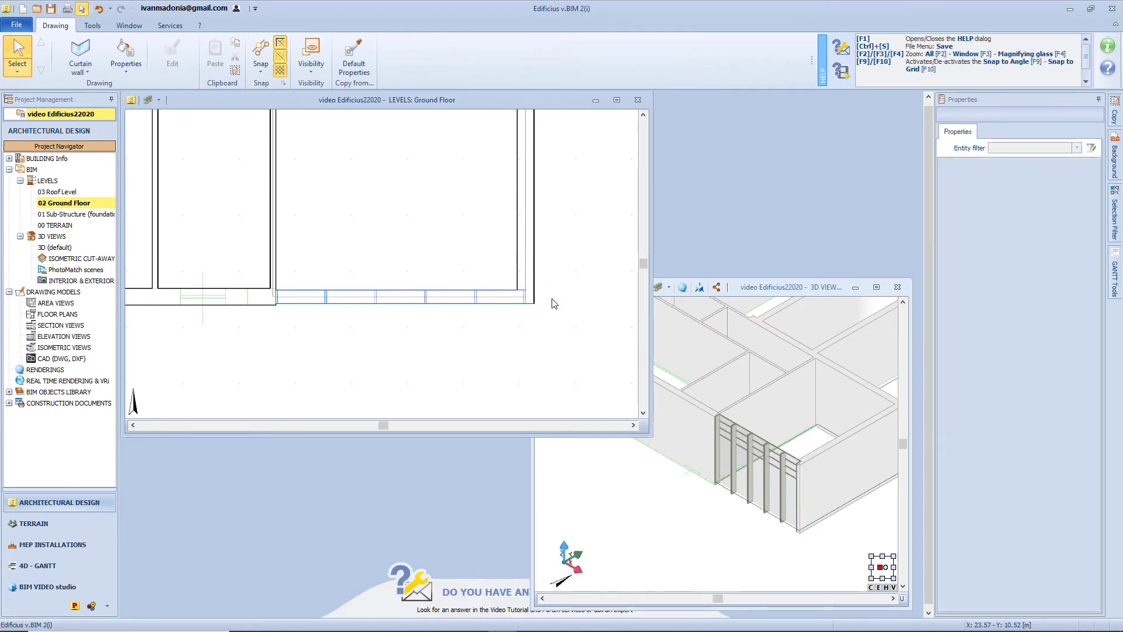
Maximize the 3D view and enable the Leaf side (int./ext.) option on the curtain wall.
click(830, 335)
click(876, 286)
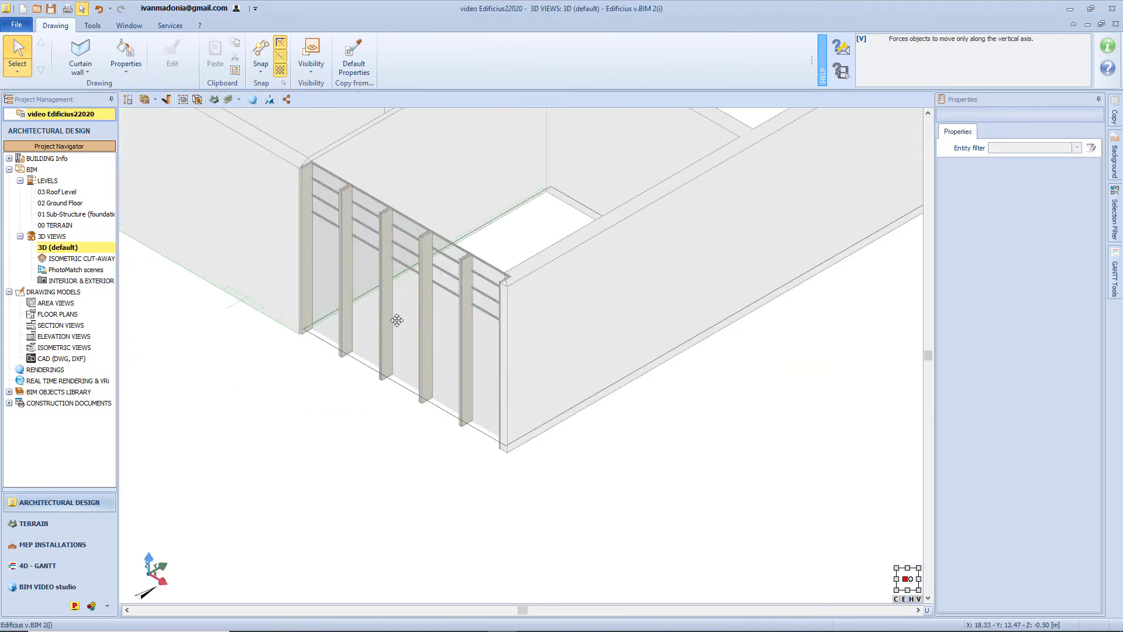
middle_drag(408, 335, 472, 388)
click(472, 388)
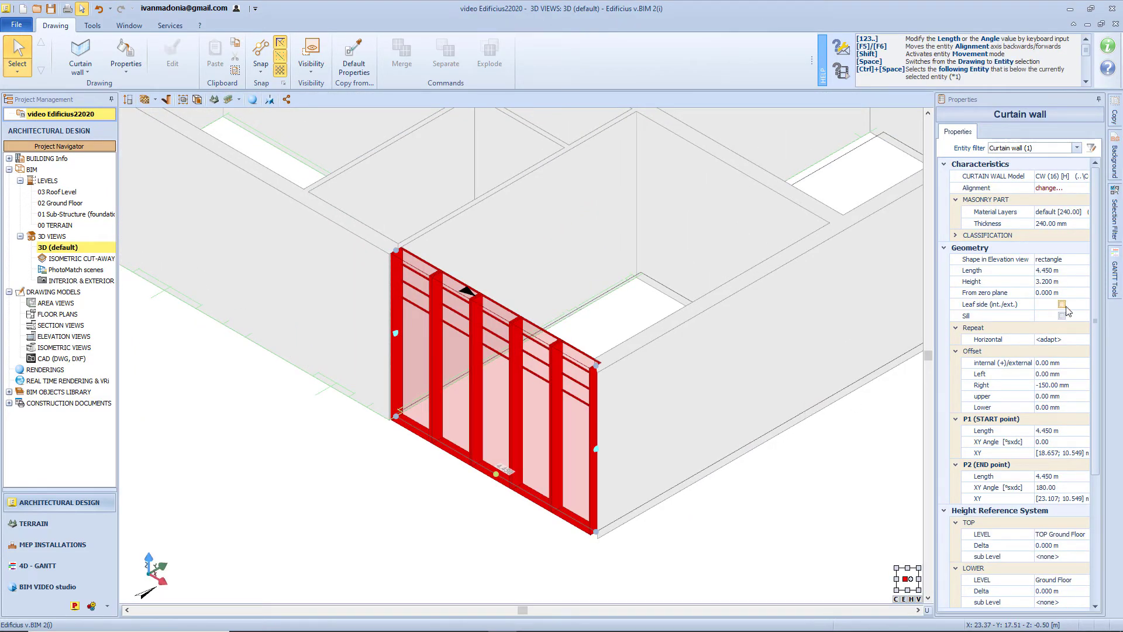
click(1062, 305)
scroll(538, 348, up, 3)
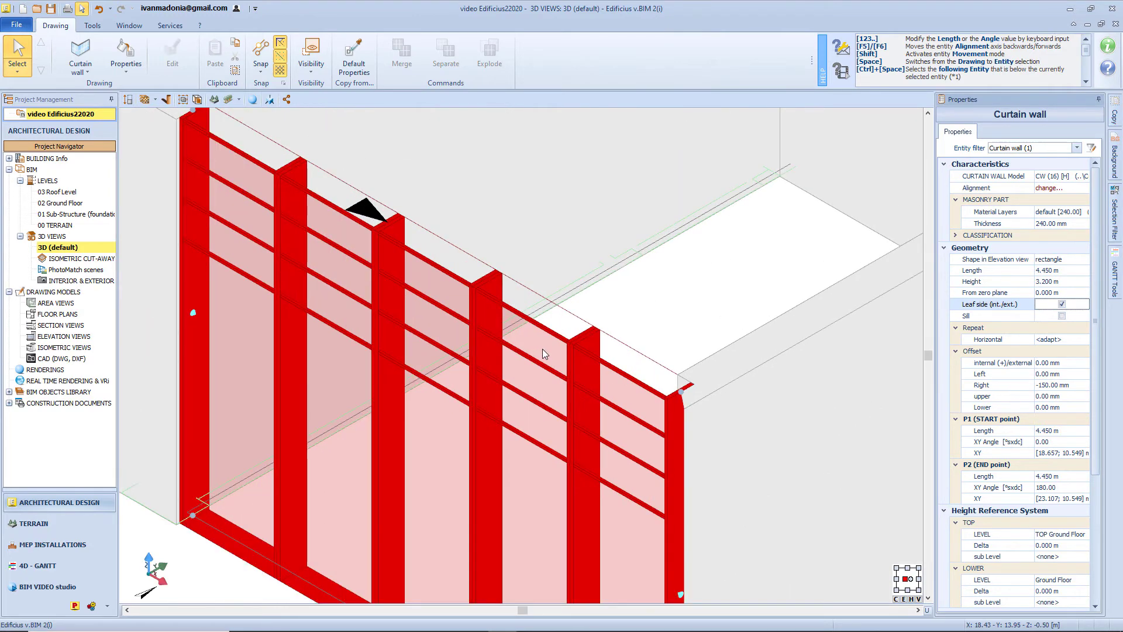
scroll(542, 349, down, 5)
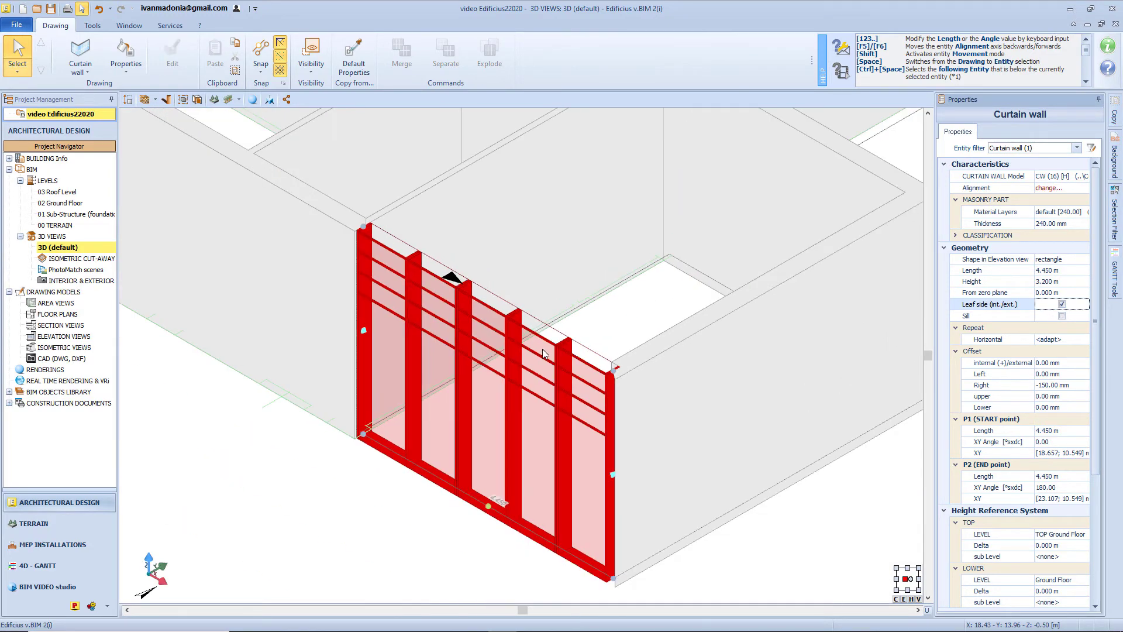
Set the curtain wall's offsets to 200 mm left, 200 mm right and 500 mm lower.
click(1043, 375)
text(200)
key(Return)
click(1066, 388)
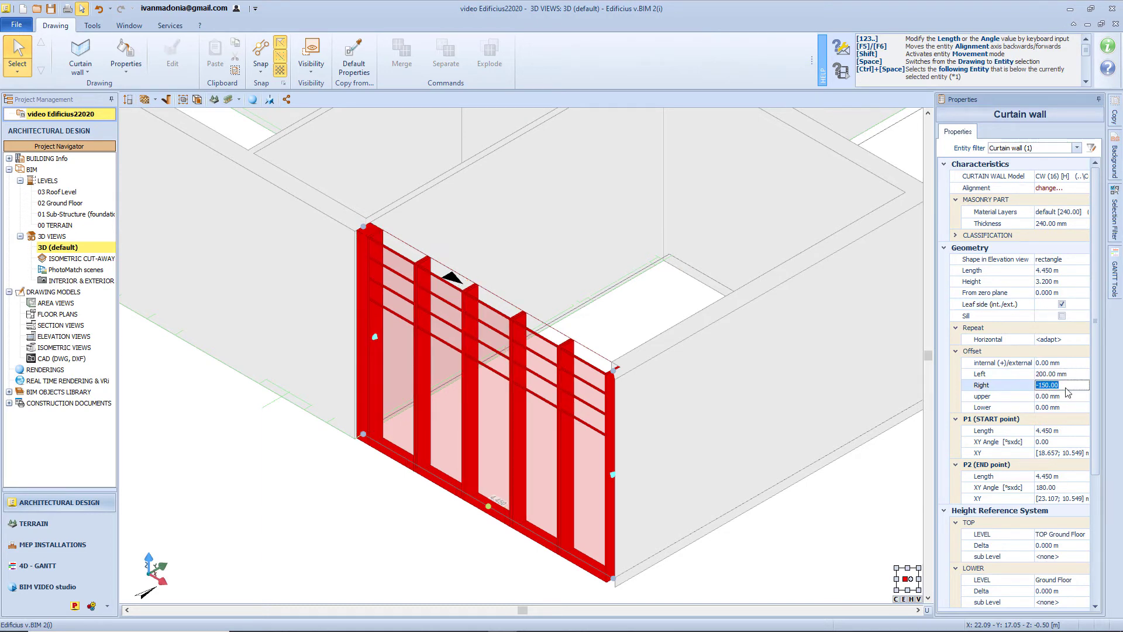
text(200)
key(Return)
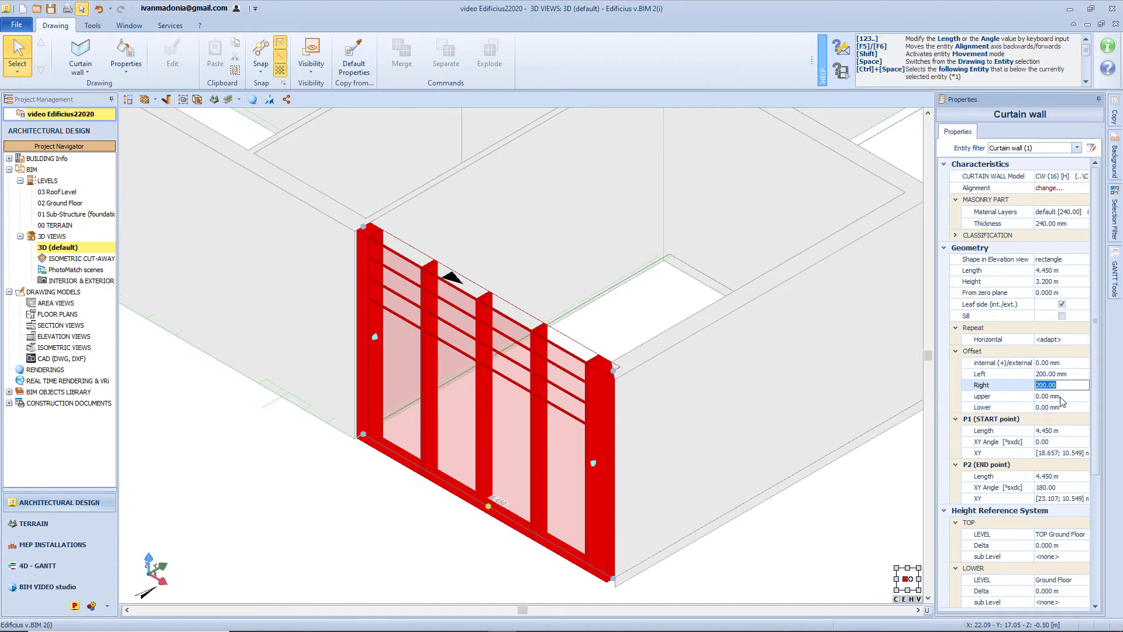
click(1061, 408)
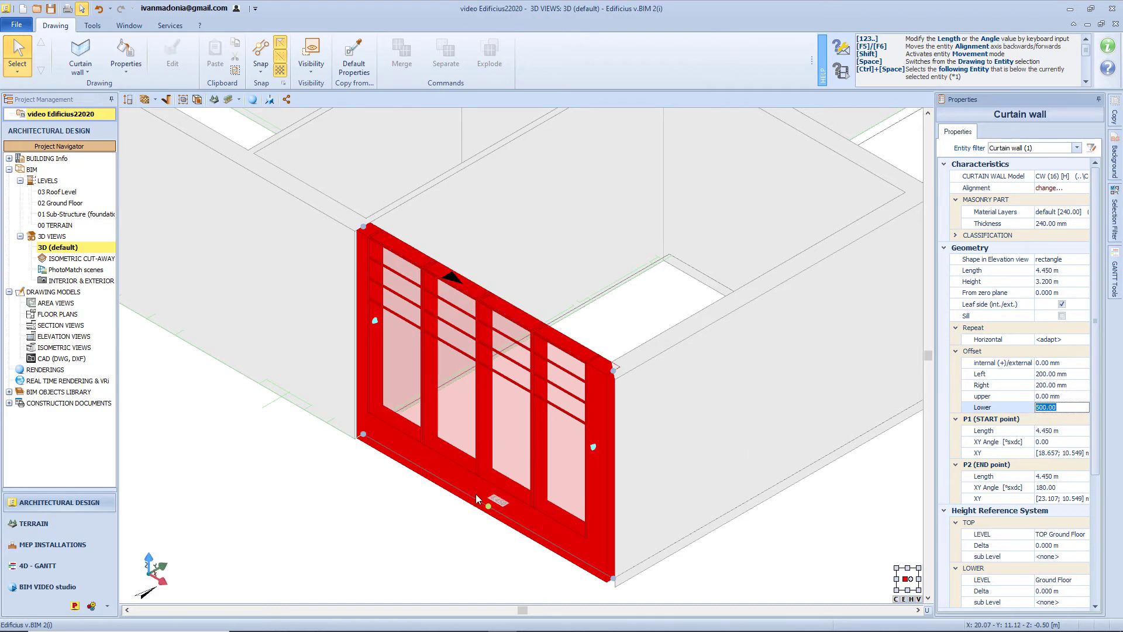
click(1048, 409)
Add a sill to the curtain wall.
click(1062, 316)
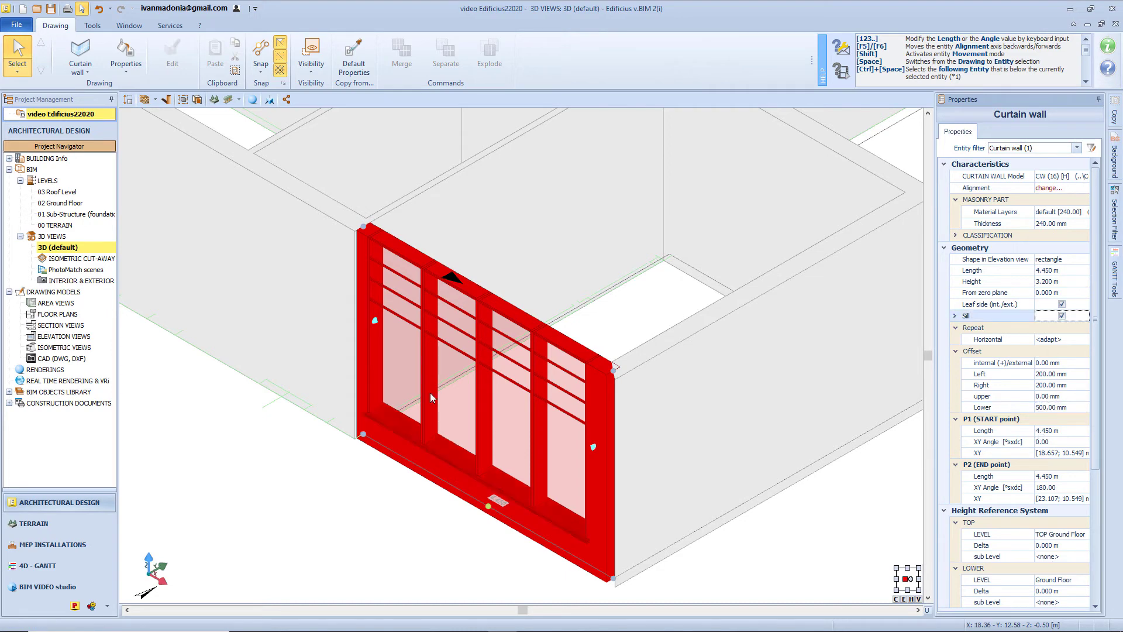
scroll(360, 433, up, 4)
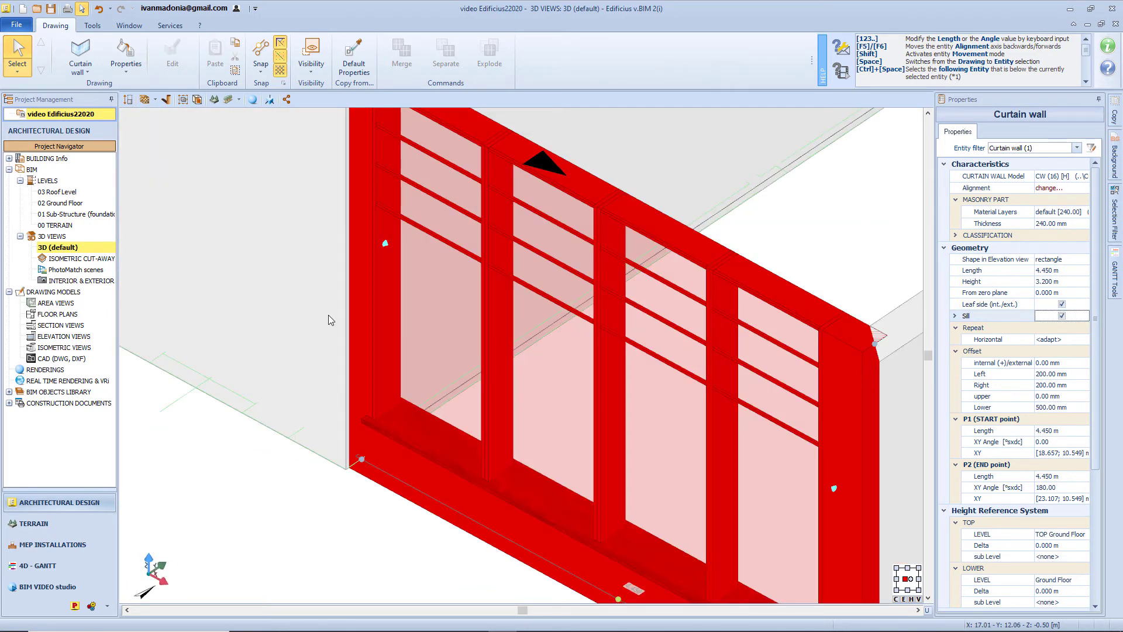
scroll(327, 318, down, 4)
Set the thickness of the curtain wall's masonry part to 300 mm to match the adjoining wall.
click(325, 325)
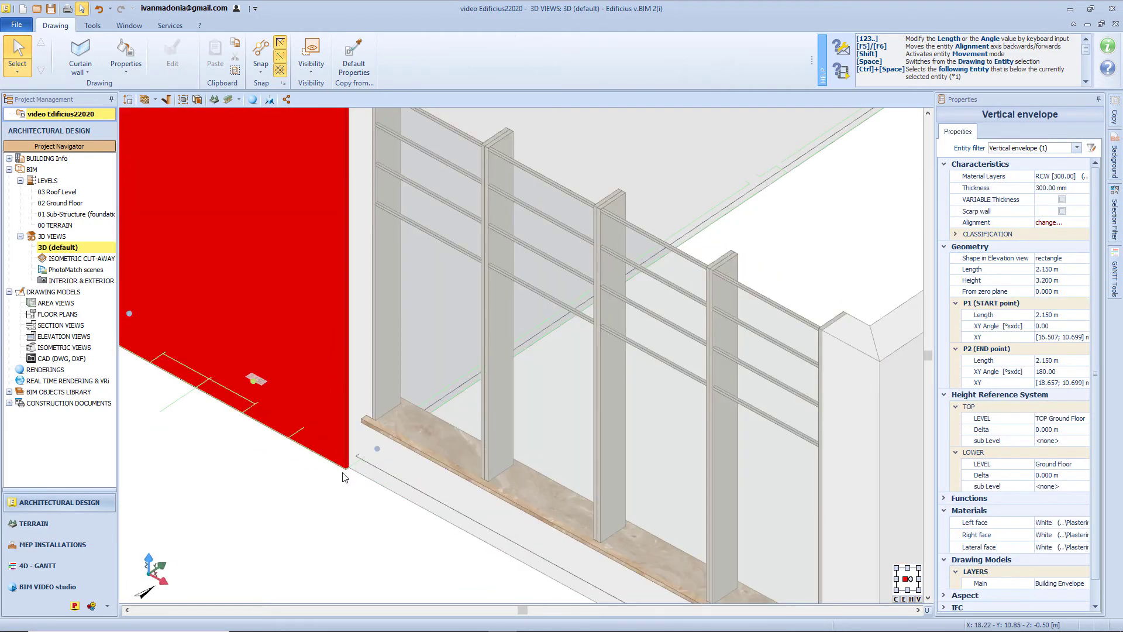
click(461, 456)
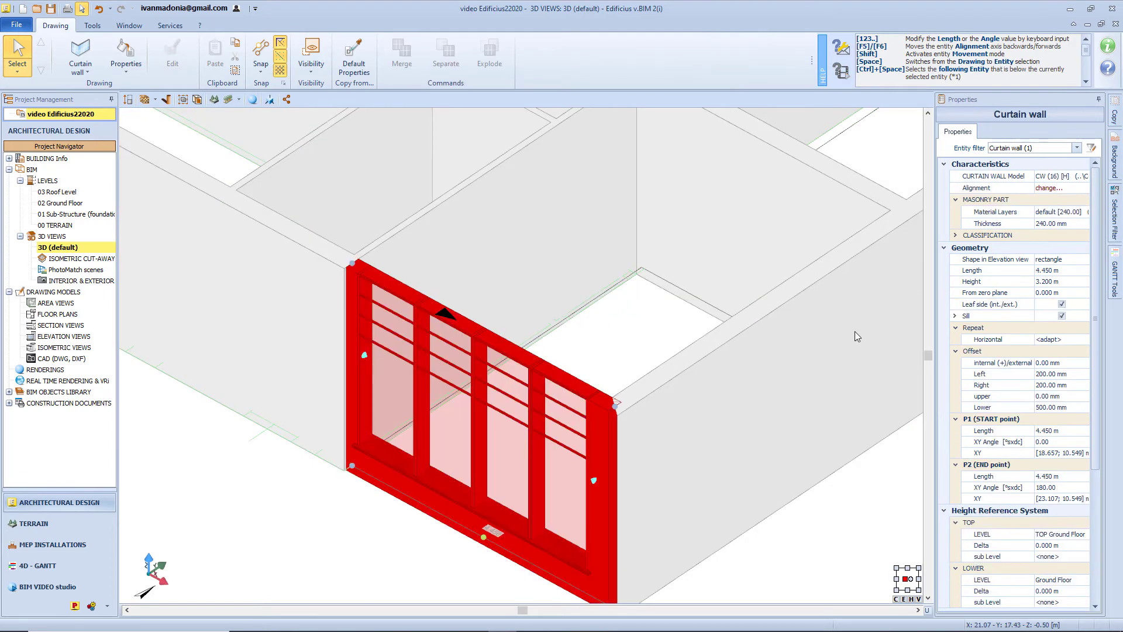
click(1059, 224)
click(1085, 223)
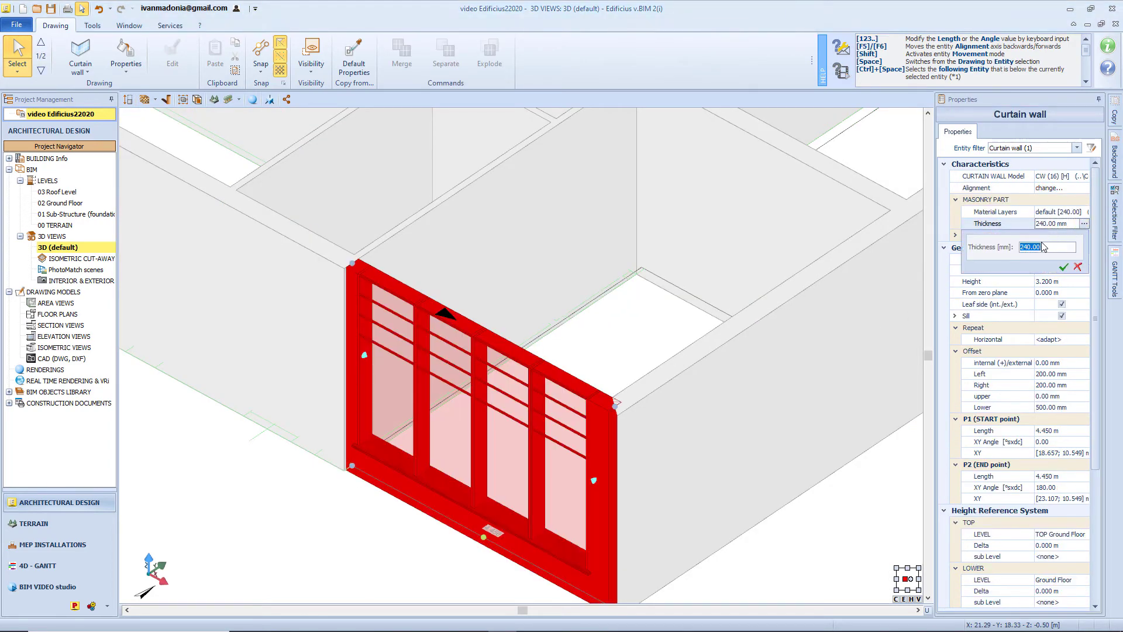
text(300)
key(Return)
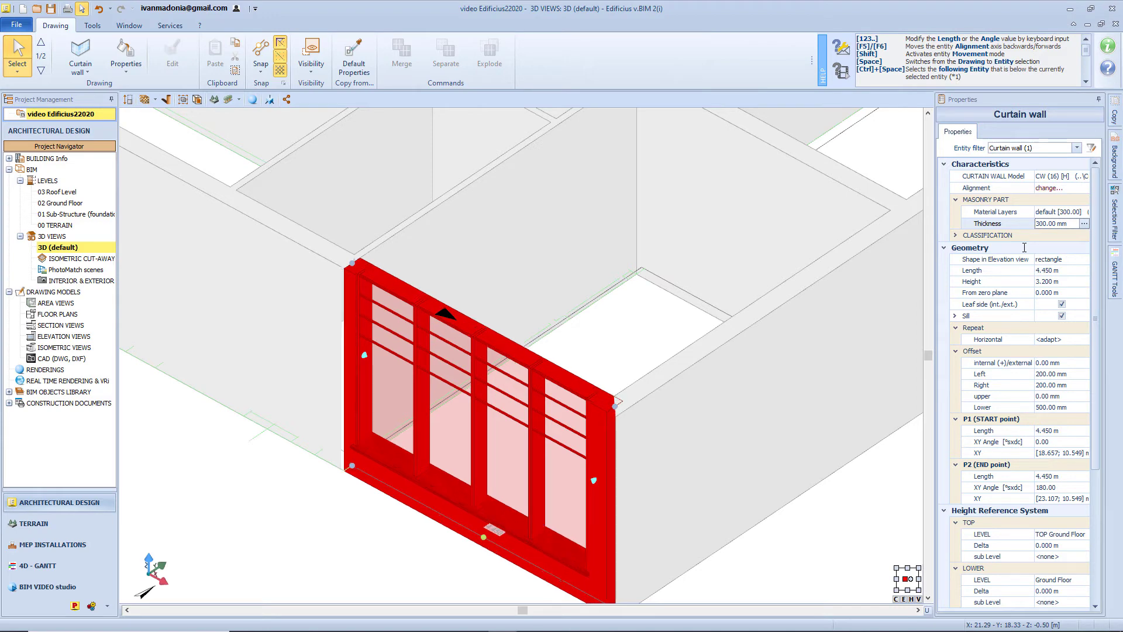
Open the 03 Roof Level and generate a roof over the whole building outline with the automatic Room option.
click(235, 492)
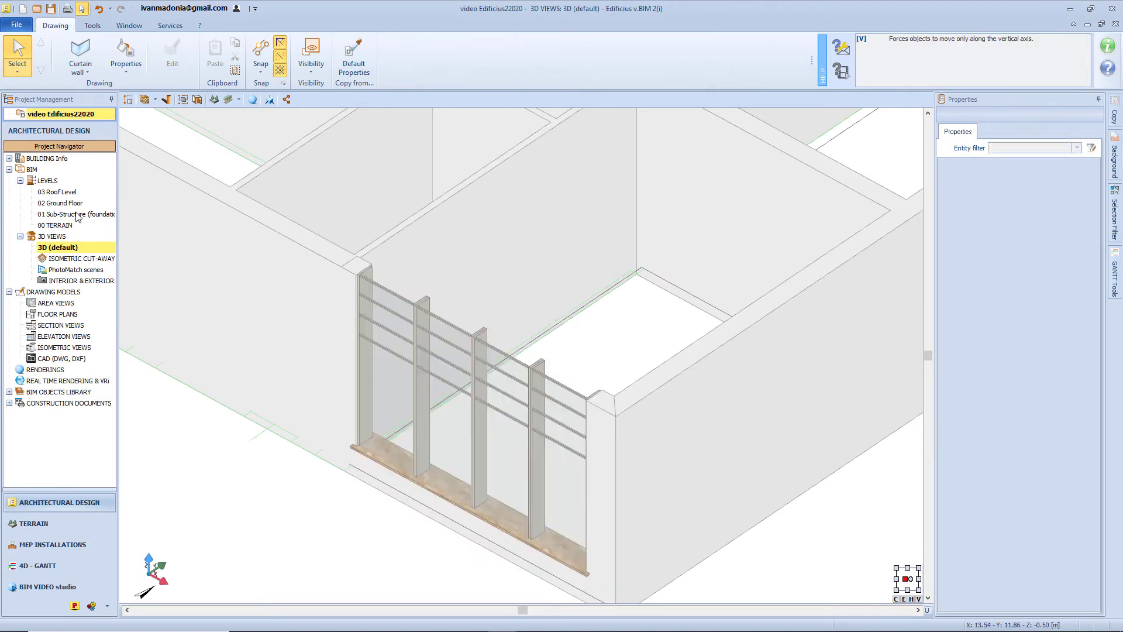
double_click(73, 192)
click(95, 67)
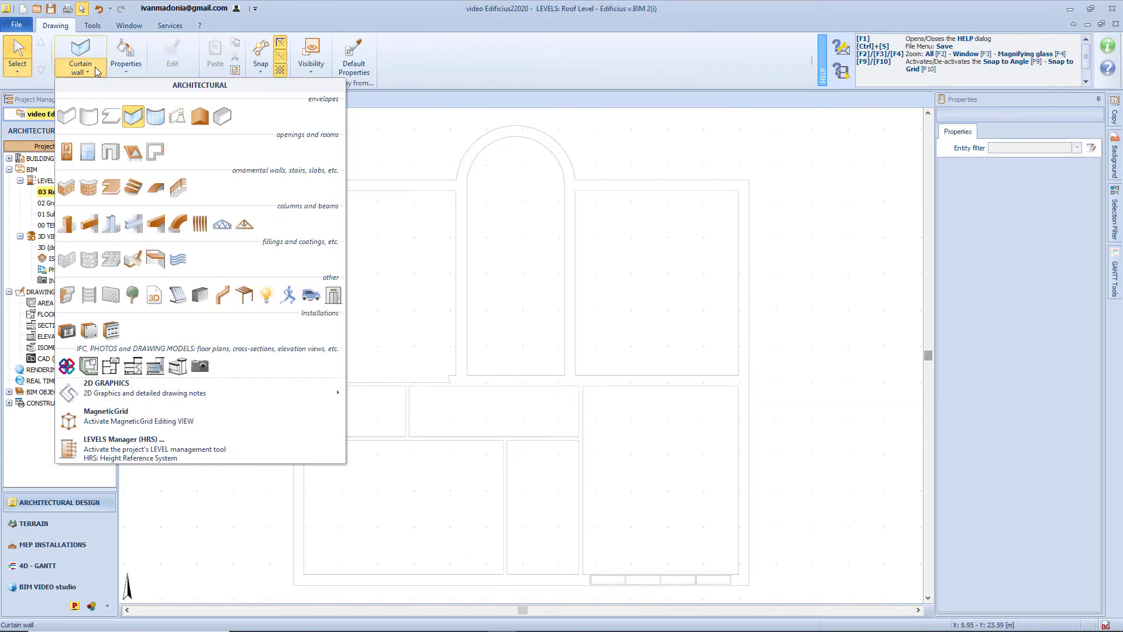
click(198, 119)
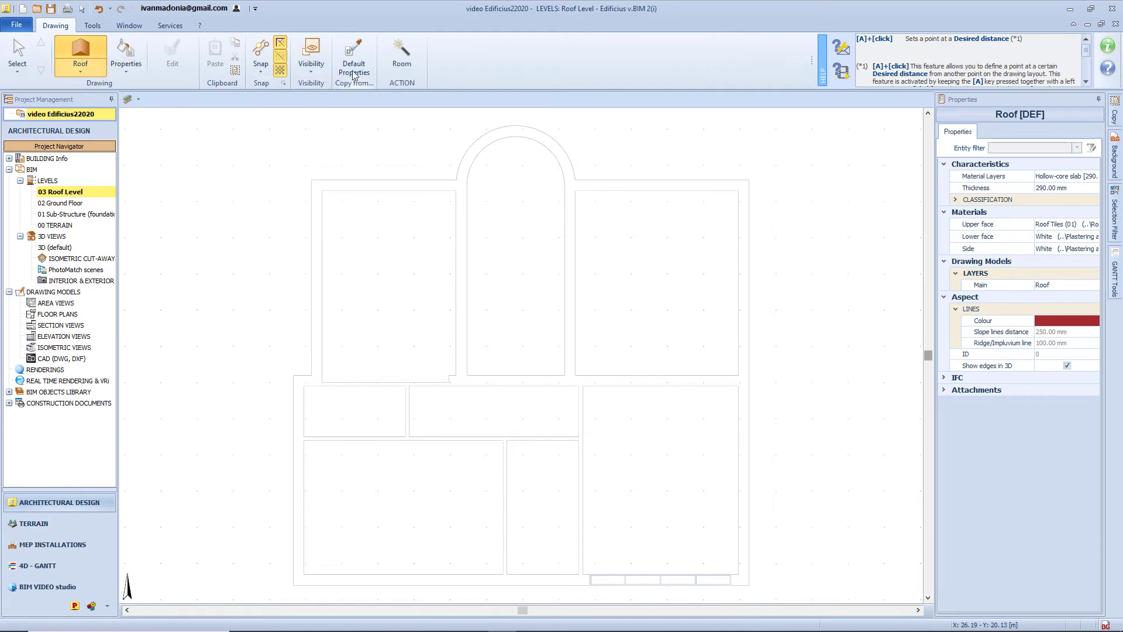
click(403, 56)
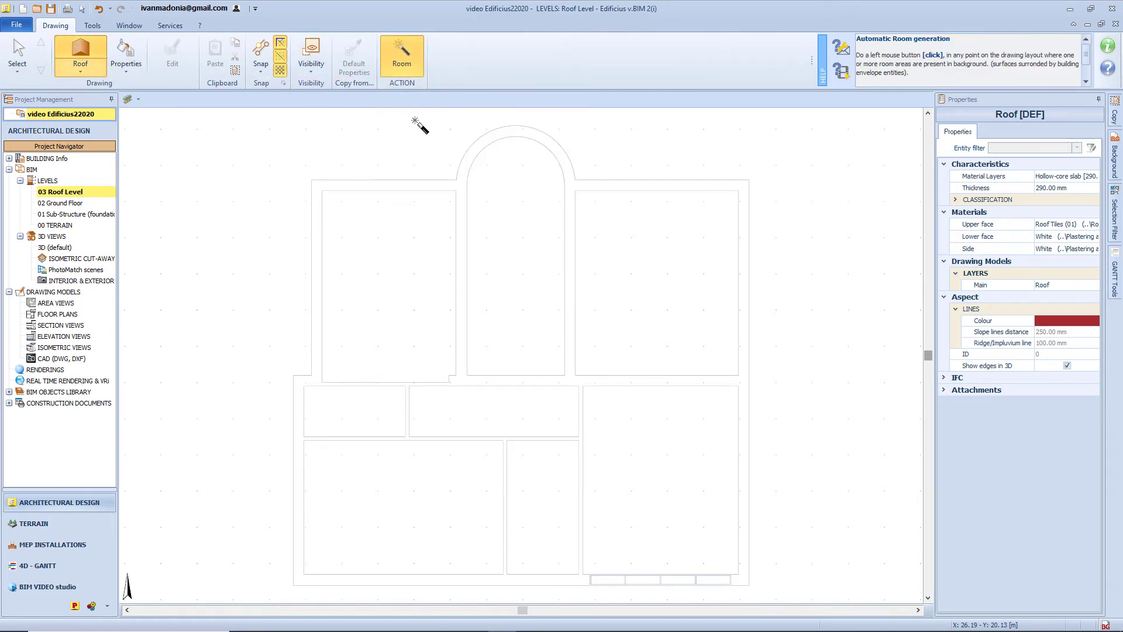
click(474, 205)
key(Escape)
Open the roof for editing and delete the contour nodes that form the arc over the round bay.
click(453, 175)
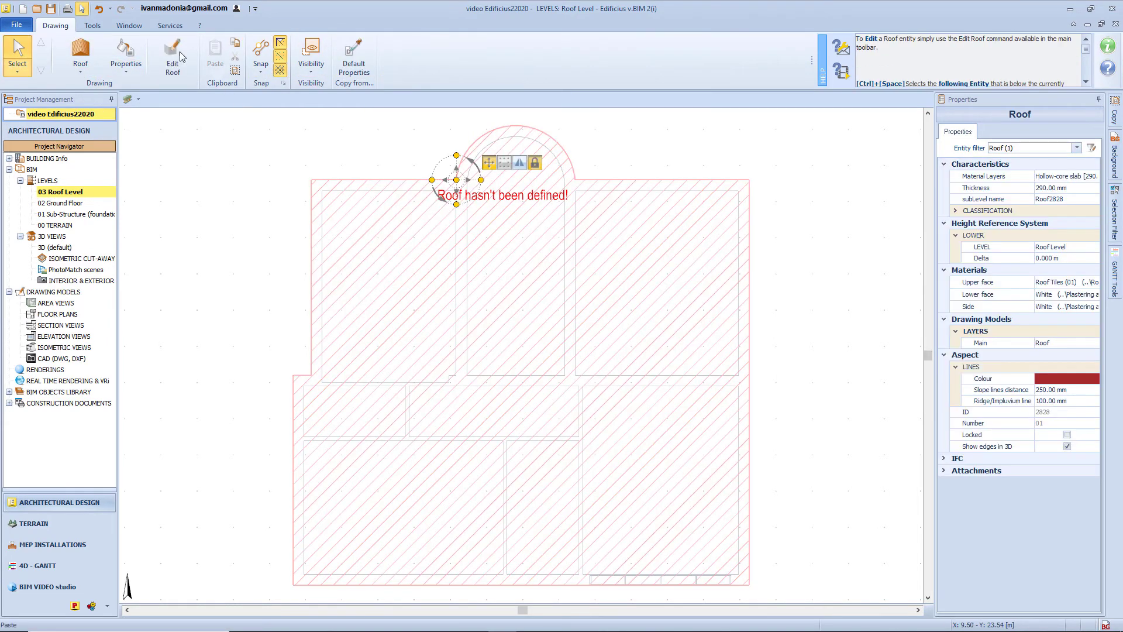
click(169, 65)
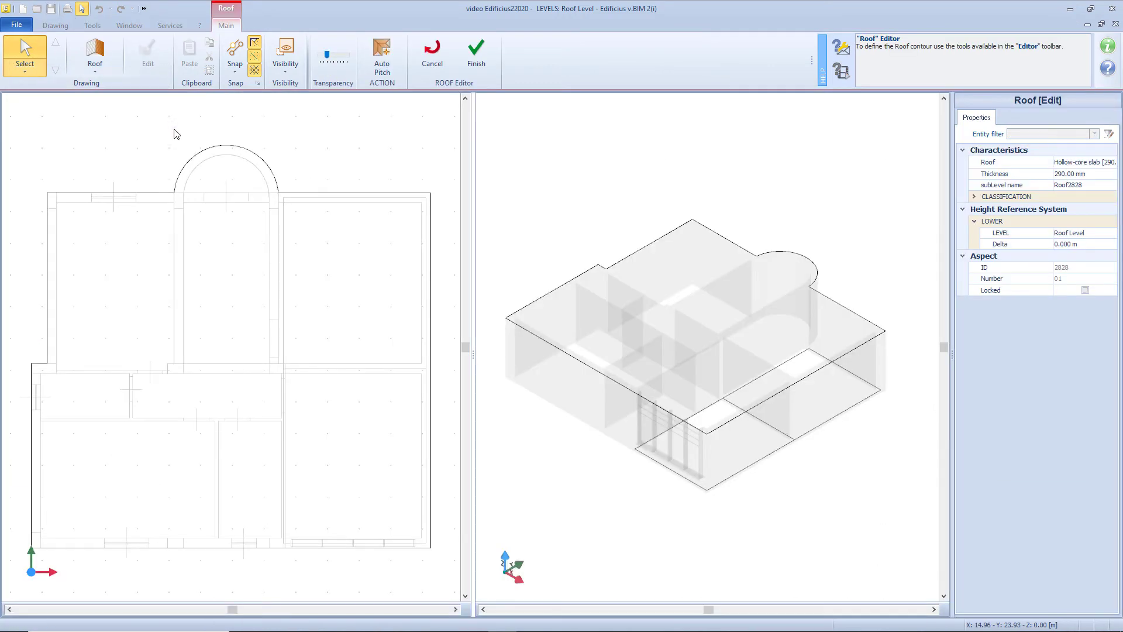
click(201, 155)
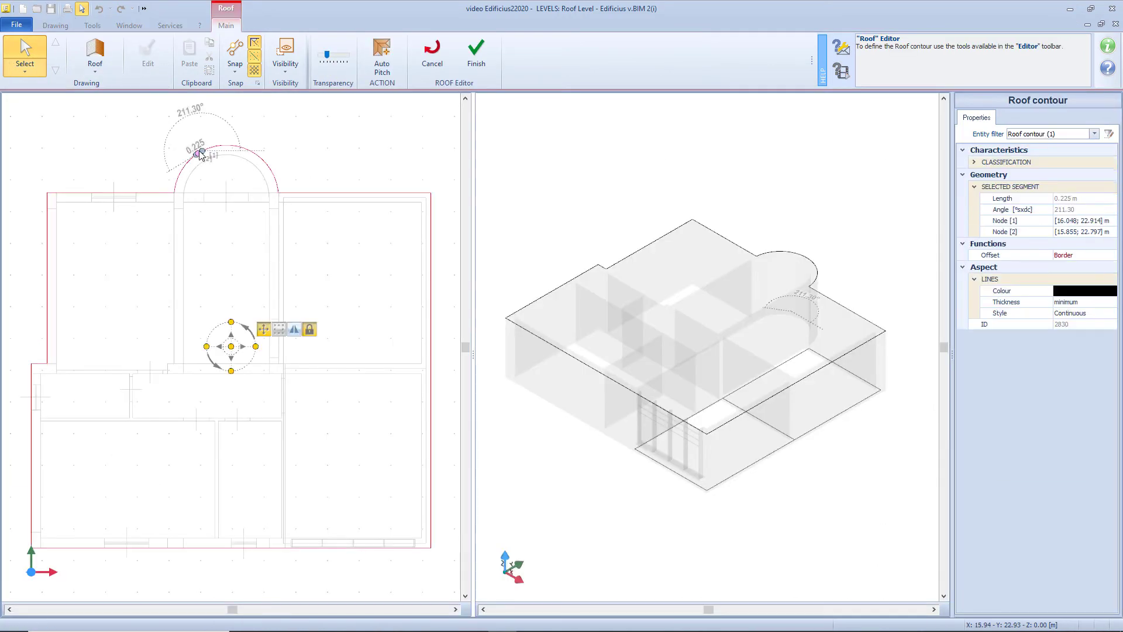
click(278, 189)
key(Delete)
key(Delete)
key(Delete)
key(Delete)
key(Delete)
key(Delete)
key(Delete)
key(Delete)
key(Delete)
key(Delete)
key(Delete)
key(Delete)
key(Delete)
key(Delete)
key(Delete)
key(Delete)
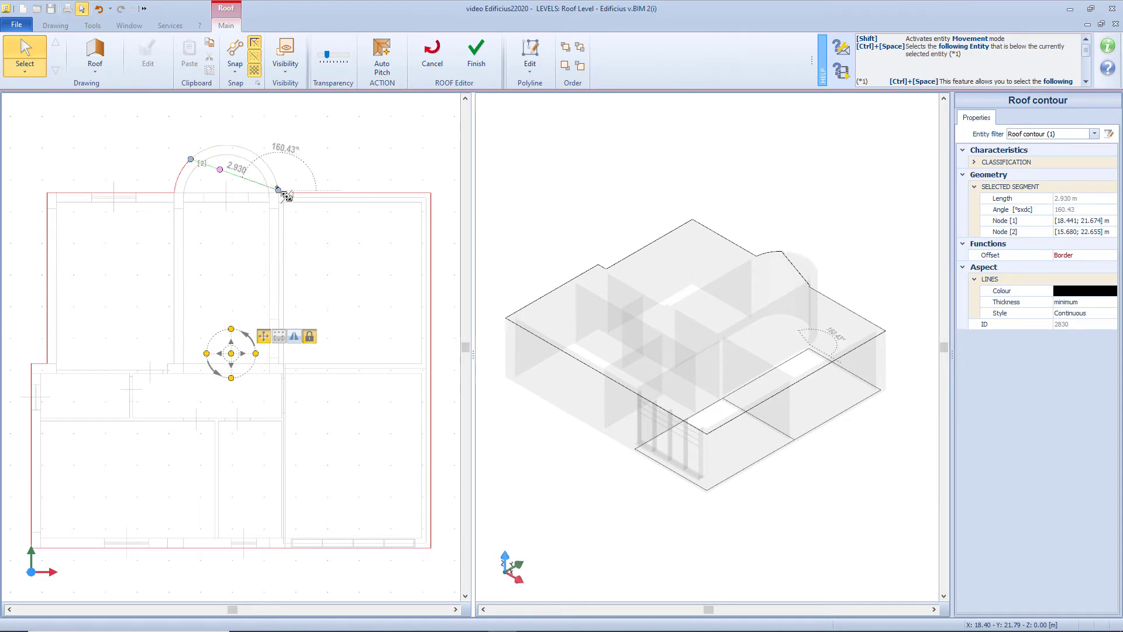
key(Delete)
key(Delete)
key(Delete)
key(Delete)
Shape a rectangular recess over the round bay by moving the contour node to one inner wall corner and a newly inserted node to the other.
scroll(278, 188, up, 4)
drag(280, 194, 321, 403)
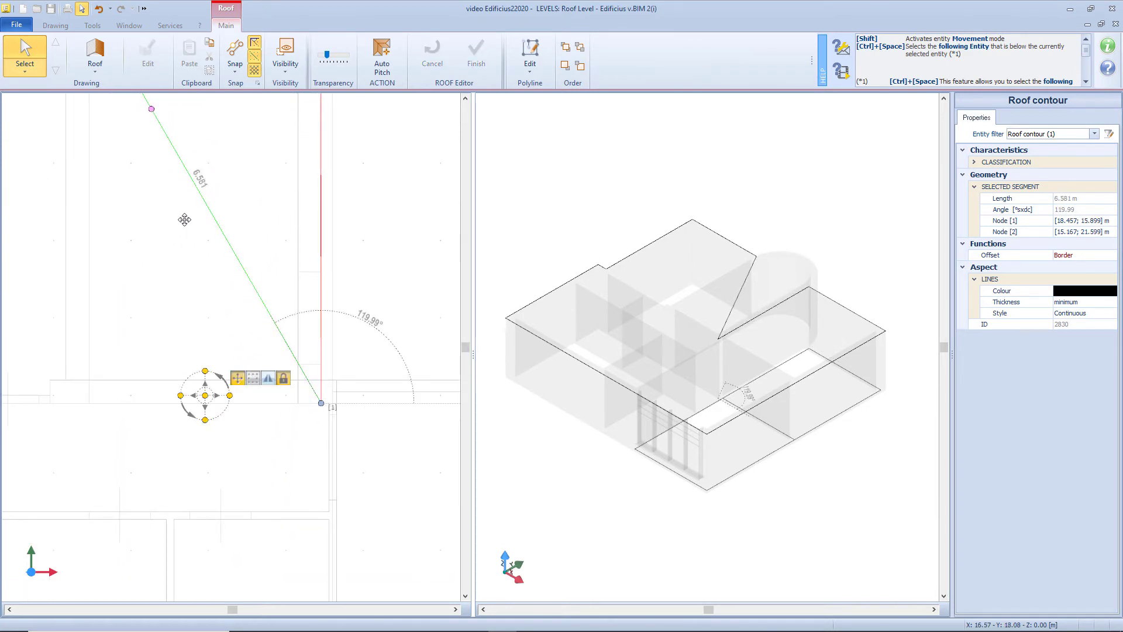
scroll(188, 215, up, 2)
key(Insert)
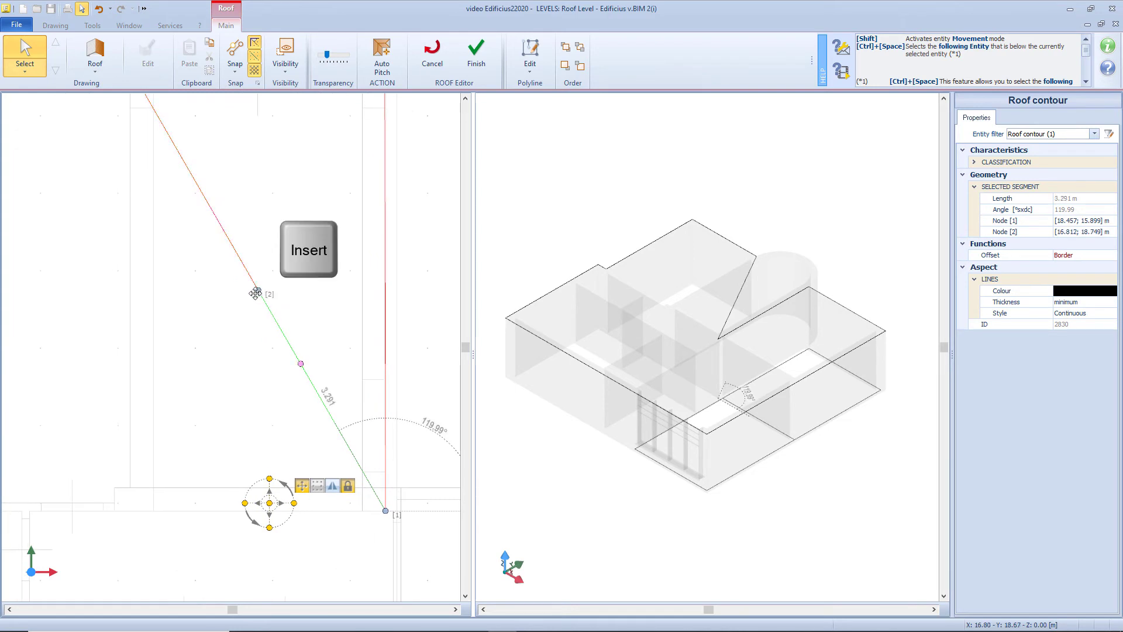
drag(255, 293, 132, 510)
scroll(132, 506, down, 2)
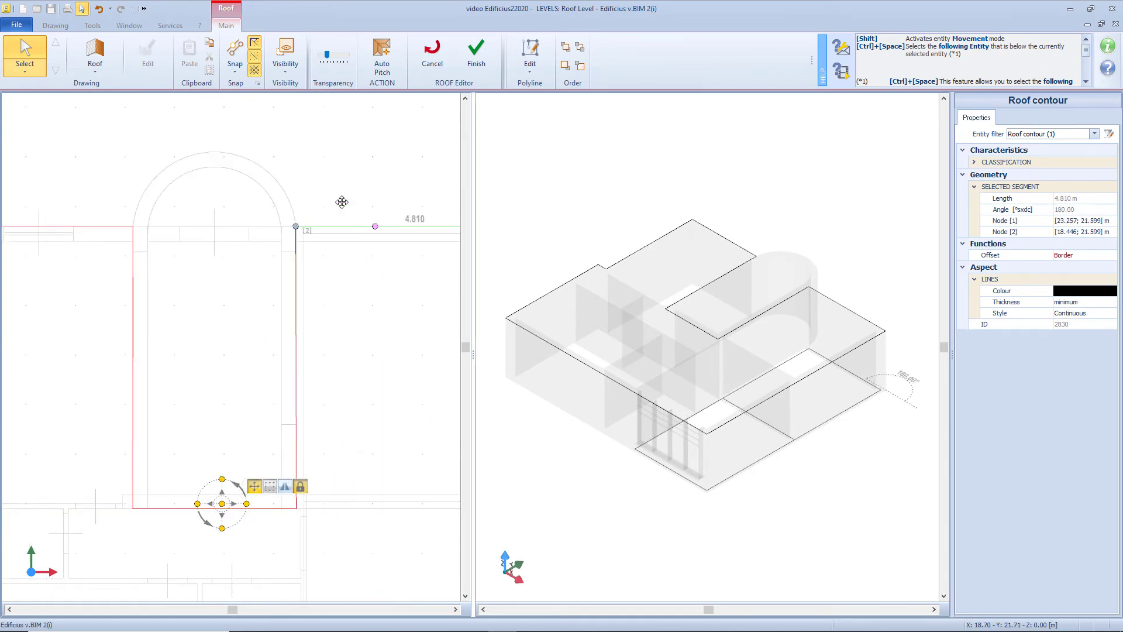
Offset the roof contour outward by 0.8 m.
click(530, 61)
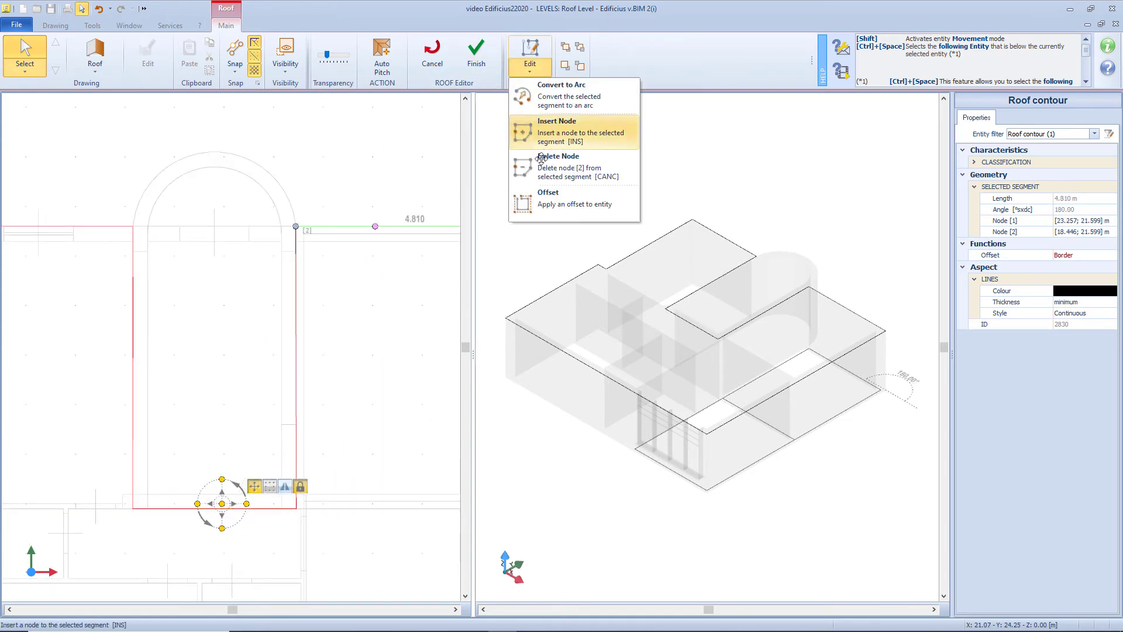
click(552, 200)
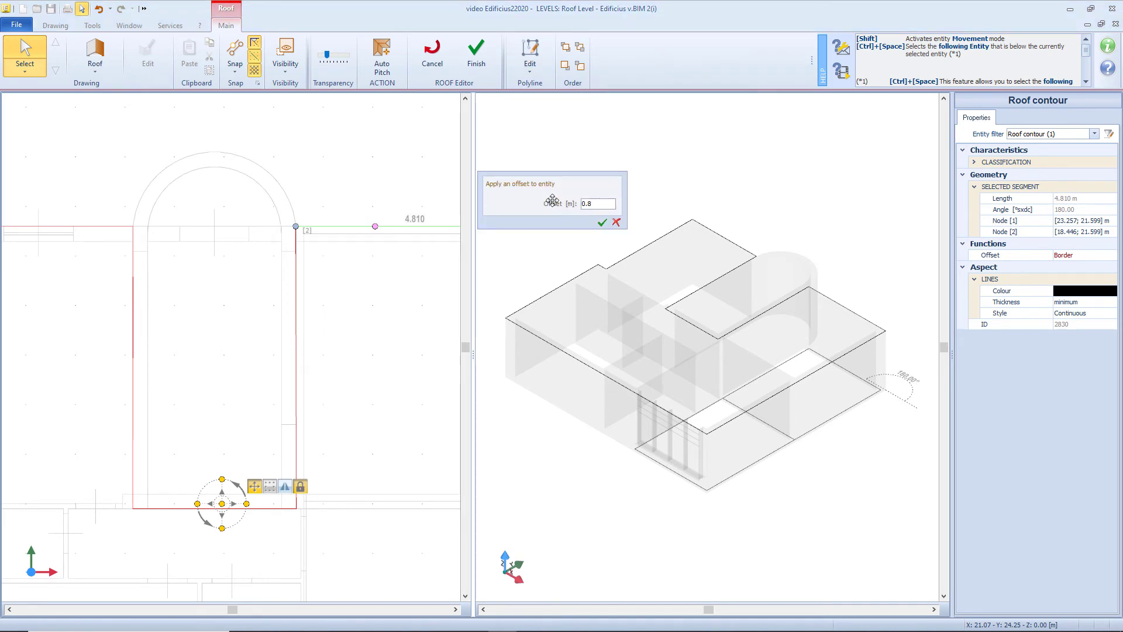
key(Return)
Move the recess edges of the offset contour back onto the bay's wall lines.
click(296, 374)
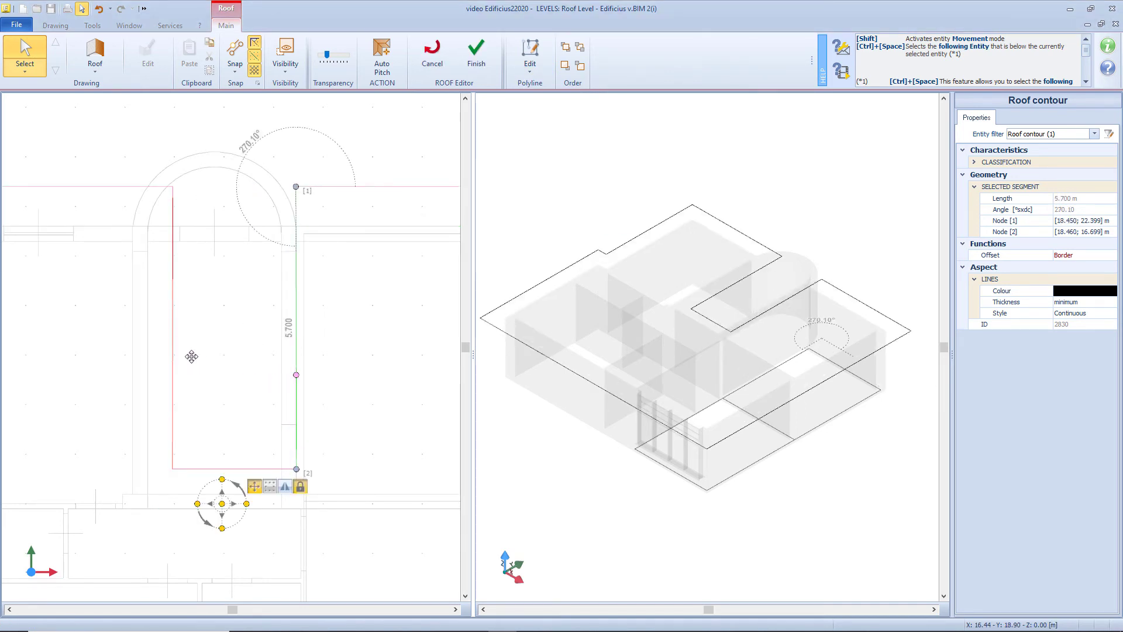
drag(174, 345, 133, 299)
drag(186, 468, 193, 506)
key(Escape)
scroll(213, 358, down, 3)
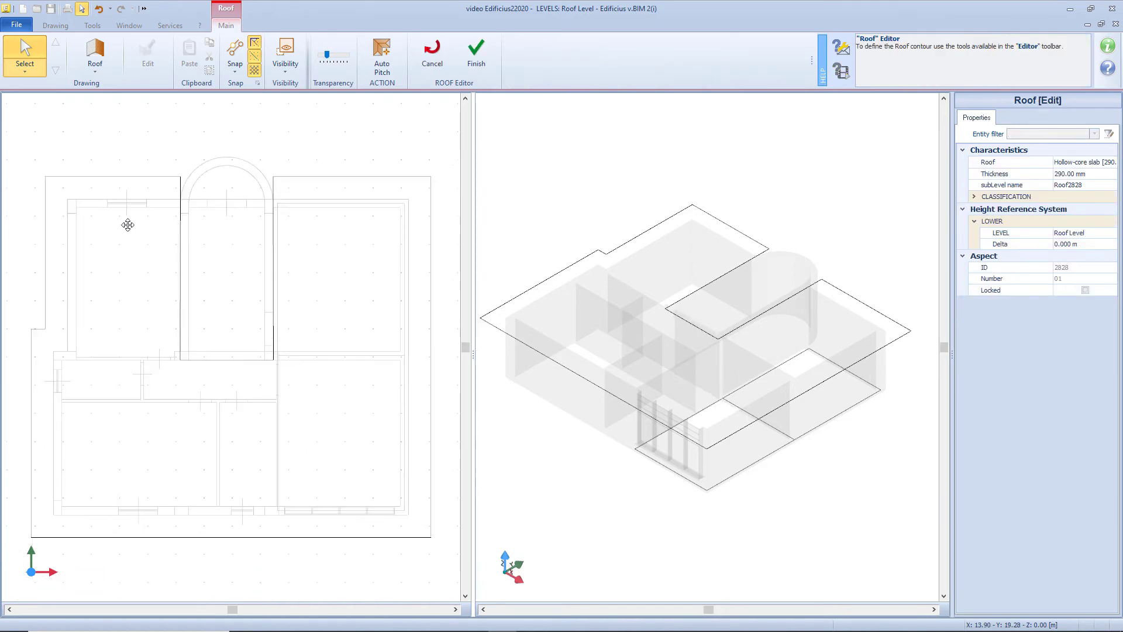
Draw a sloped roof surface over the full-width front rectangle of the contour, below the recess in plan.
click(99, 59)
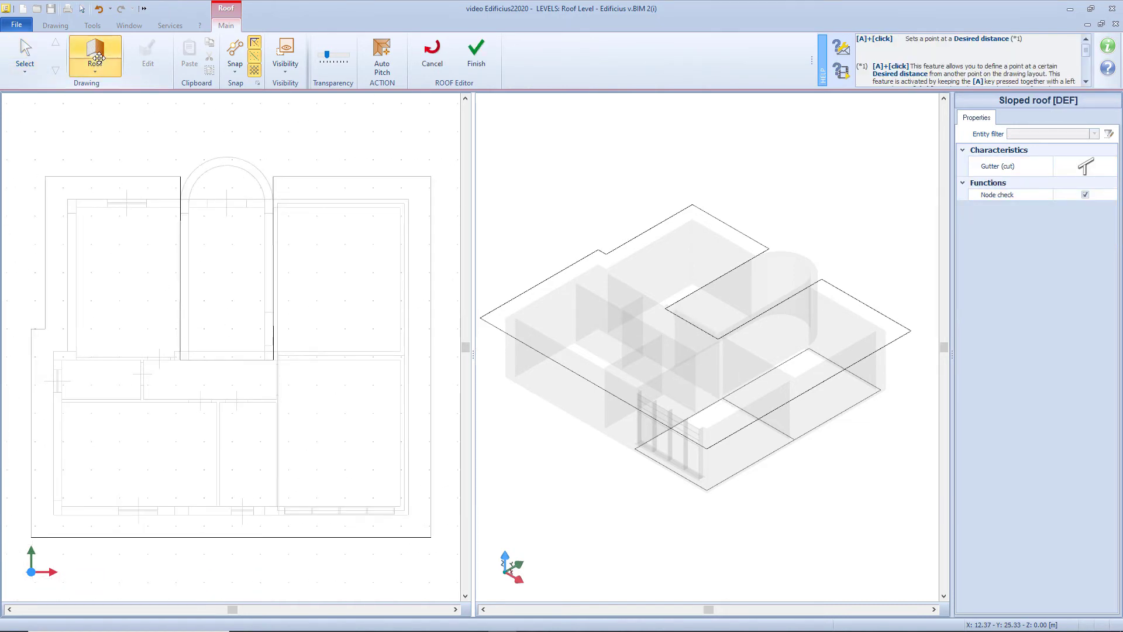
scroll(420, 369, up, 5)
click(384, 340)
scroll(282, 301, down, 5)
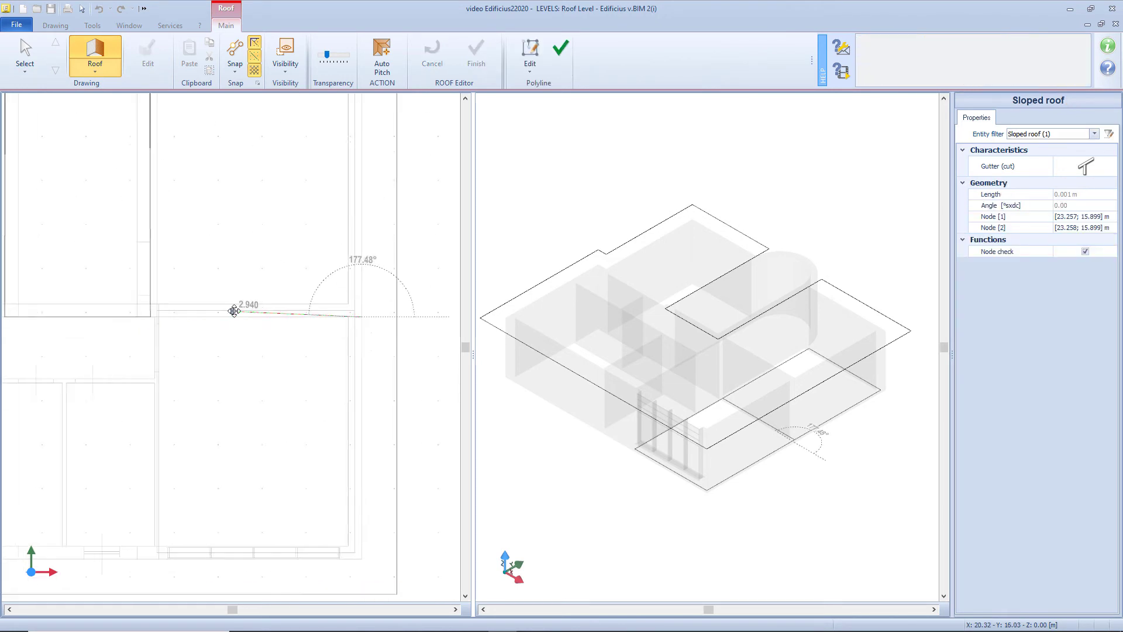
scroll(234, 311, down, 3)
scroll(87, 305, up, 4)
click(83, 301)
click(83, 513)
scroll(83, 513, down, 3)
scroll(310, 511, up, 2)
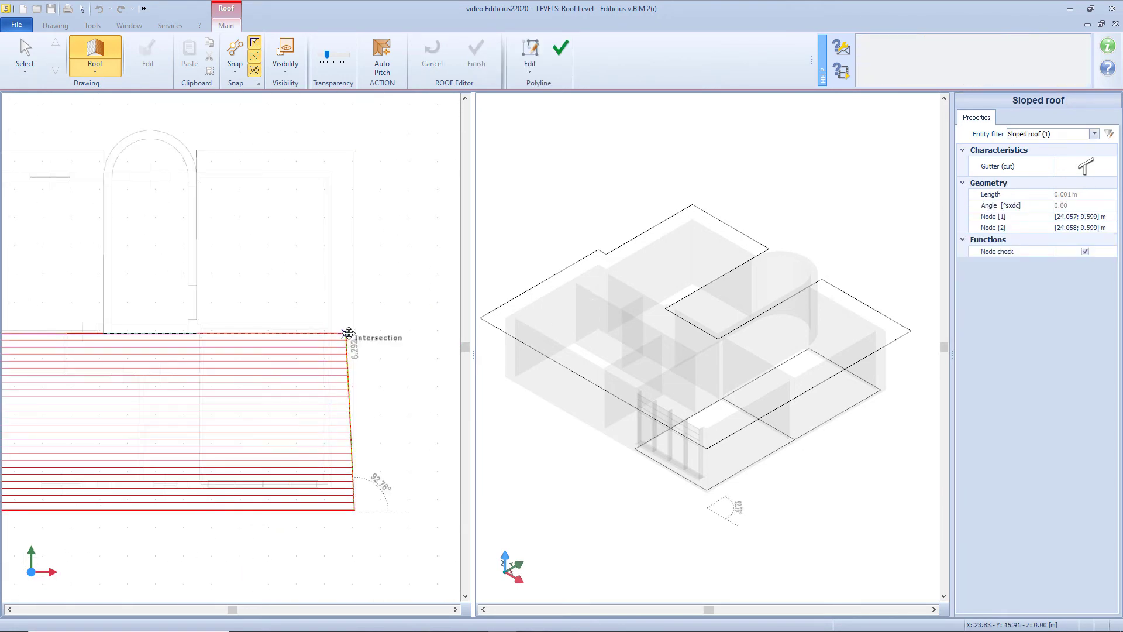
click(351, 334)
scroll(354, 331, up, 4)
click(563, 51)
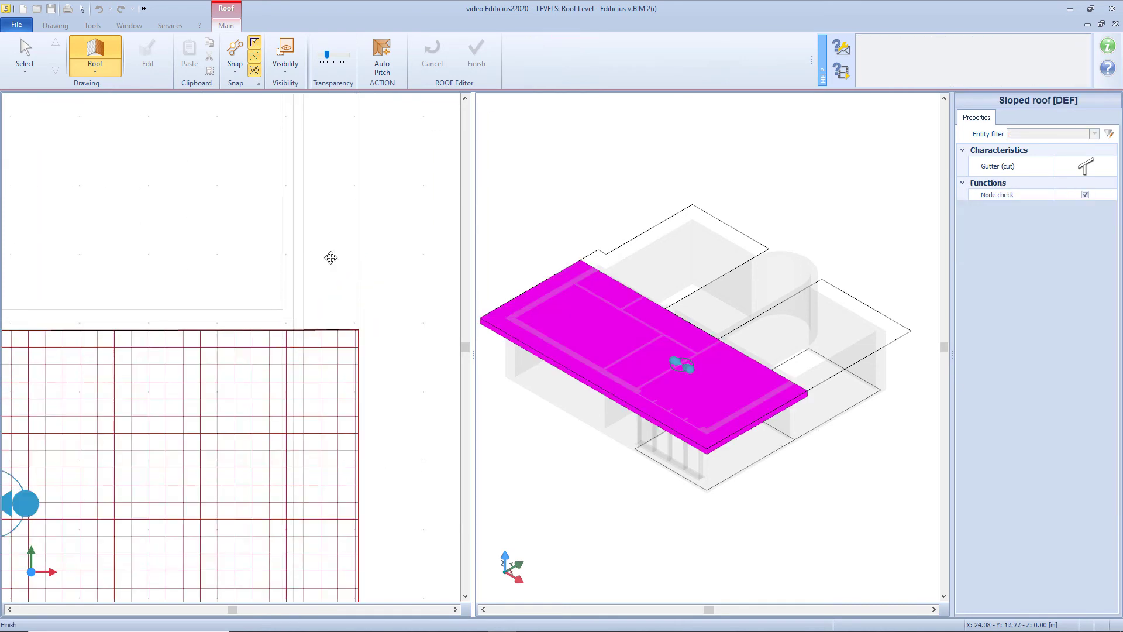
Draw a second sloped roof surface over the rear wing to the right of the recess in plan.
scroll(363, 468, down, 3)
click(361, 399)
click(361, 171)
click(164, 170)
click(144, 399)
click(560, 48)
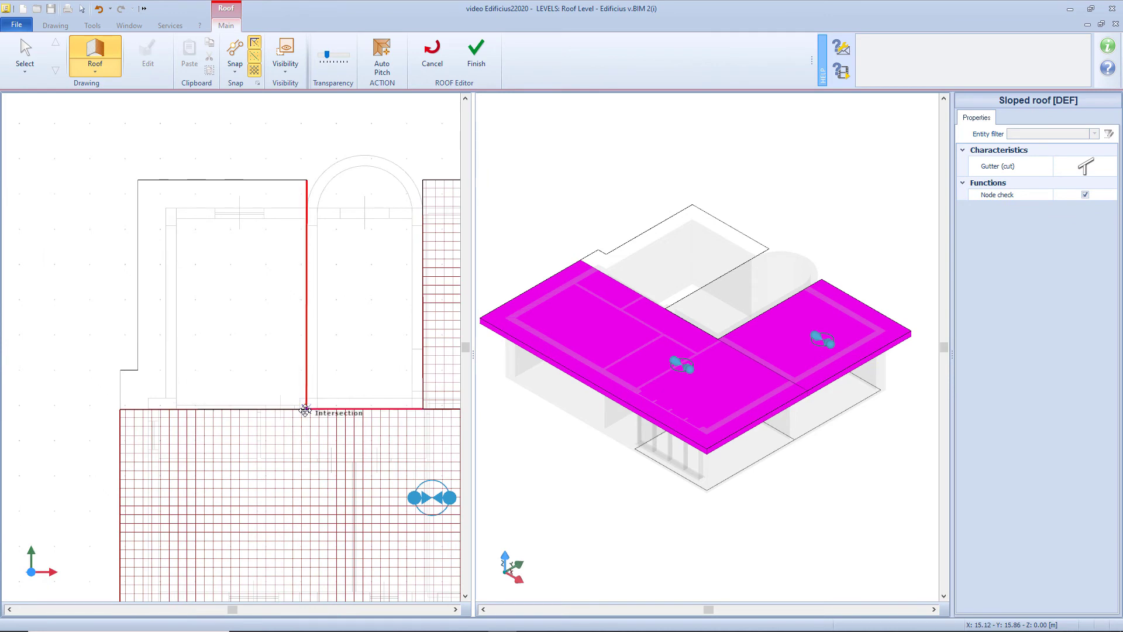
Draw a third sloped roof surface over the stepped rear wing to the left of the recess in plan.
click(306, 408)
click(306, 179)
click(137, 180)
click(138, 370)
click(120, 369)
click(120, 409)
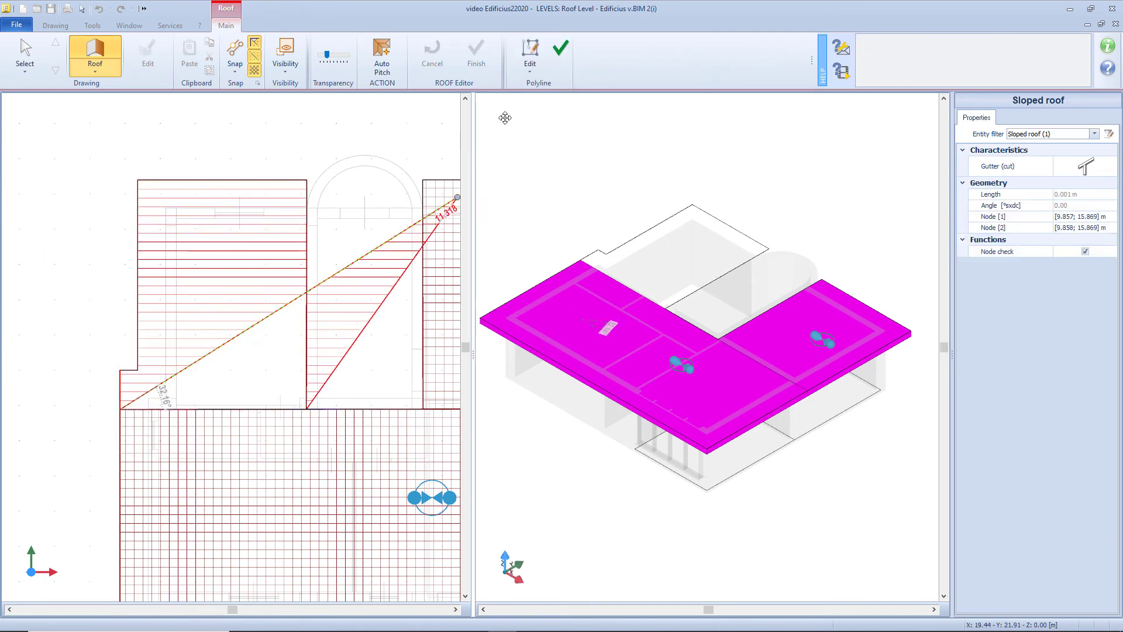
click(559, 51)
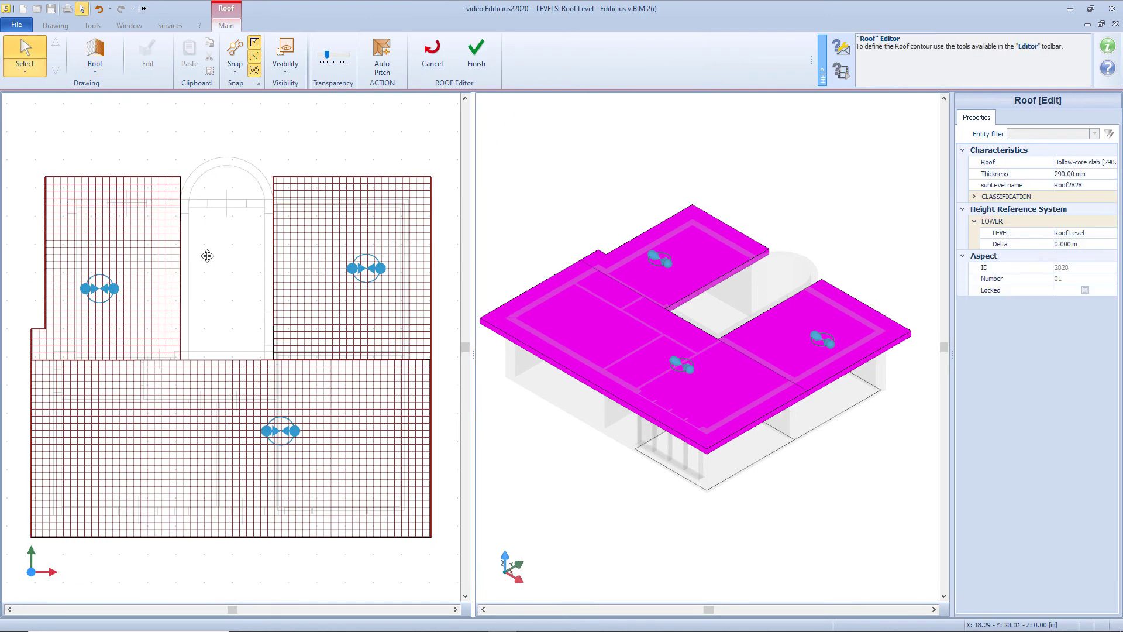
Place the slope lines of both rear pitches along their recess-side edges, from the outer corner to the inner corner.
click(91, 288)
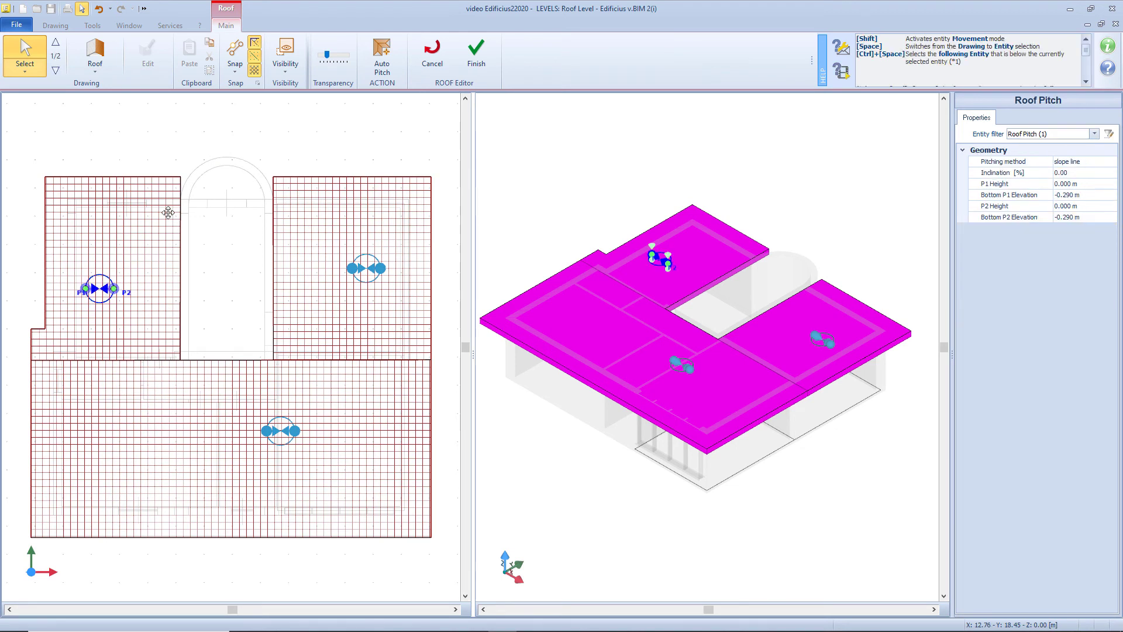
drag(171, 206, 180, 360)
drag(84, 288, 178, 176)
click(379, 268)
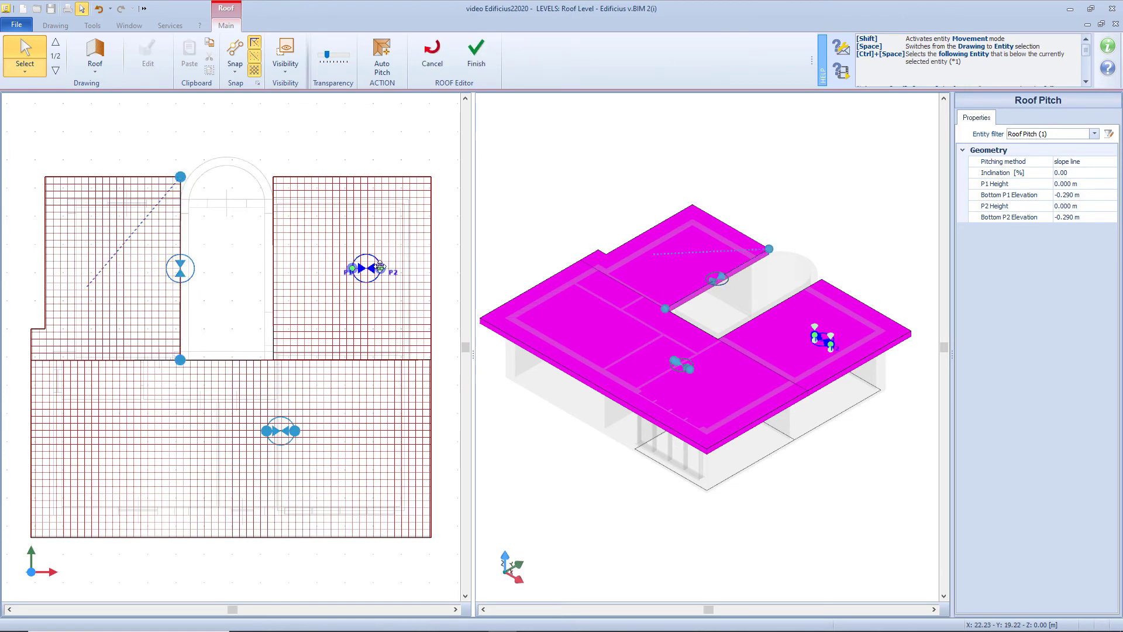
drag(380, 268, 273, 356)
drag(352, 268, 271, 179)
Align the front pitch's slope line with its right edge in plan, raise its P2 end and set the inclination to 35%.
click(280, 431)
drag(295, 431, 431, 359)
drag(267, 431, 430, 536)
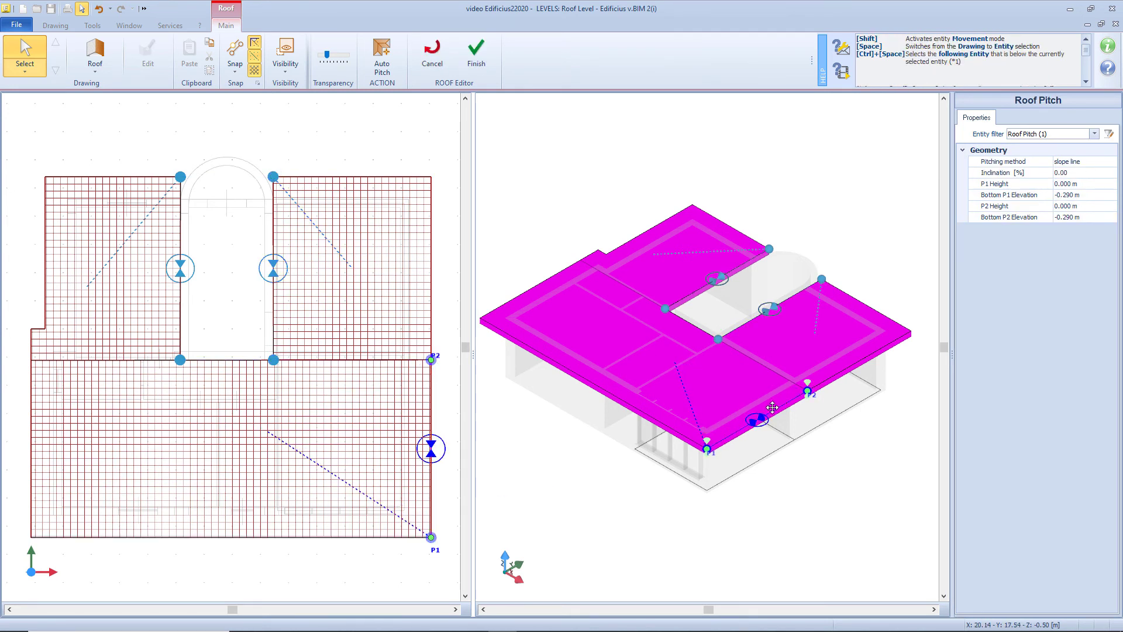
drag(805, 391, 808, 322)
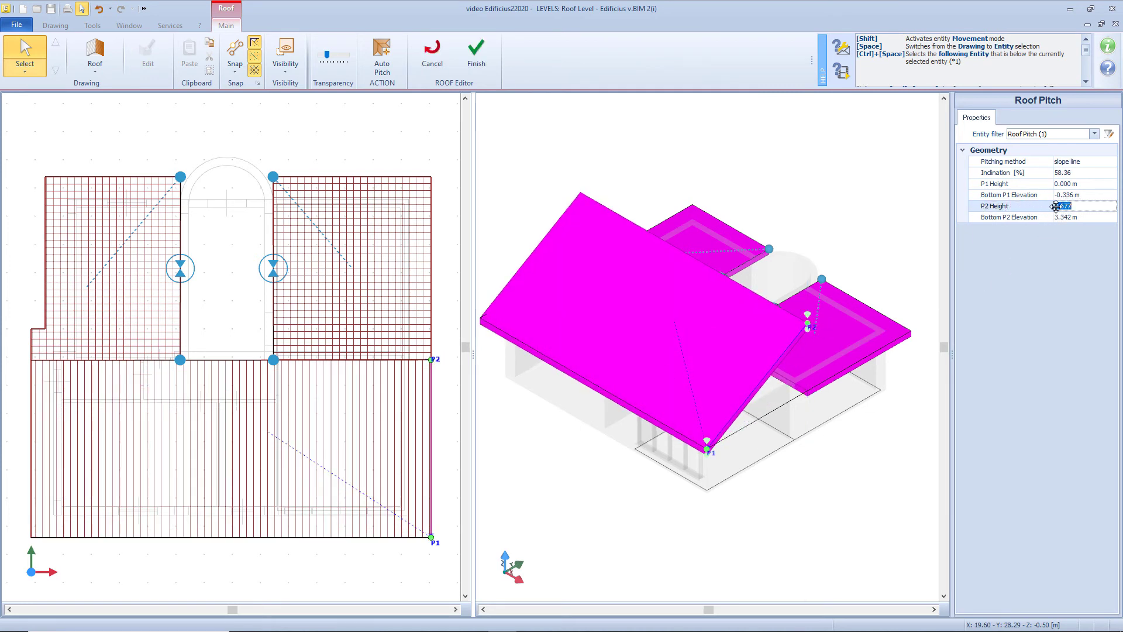
click(1079, 172)
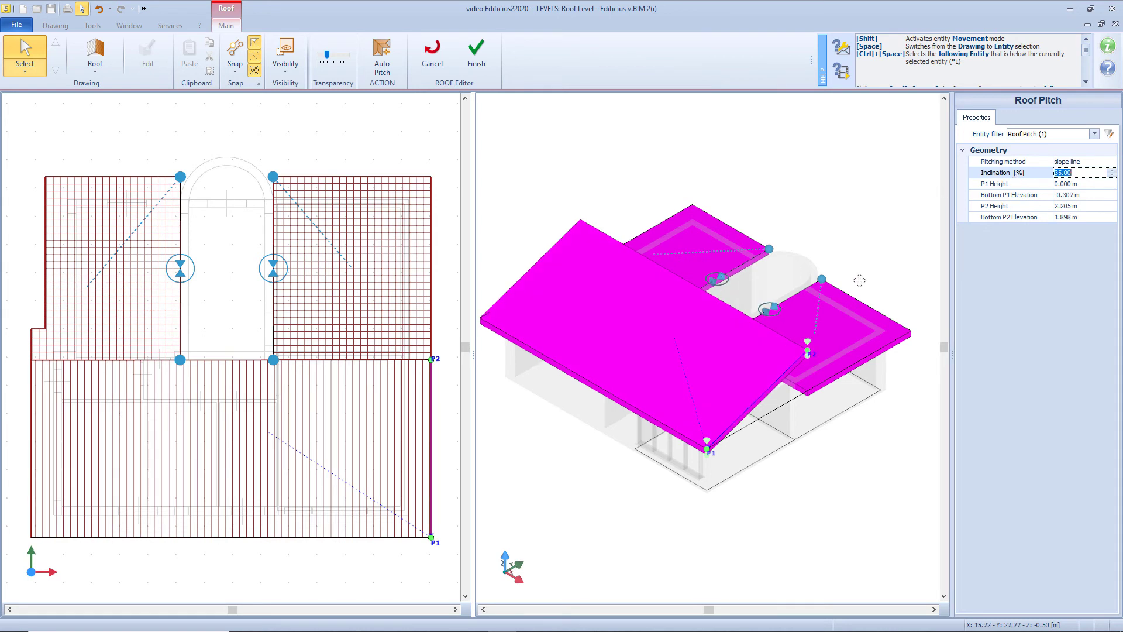
Raise the inner ends of both rear pitches to about 2.2 m to meet the front pitch, and finish the roof edit.
click(770, 308)
drag(717, 338, 741, 309)
click(706, 274)
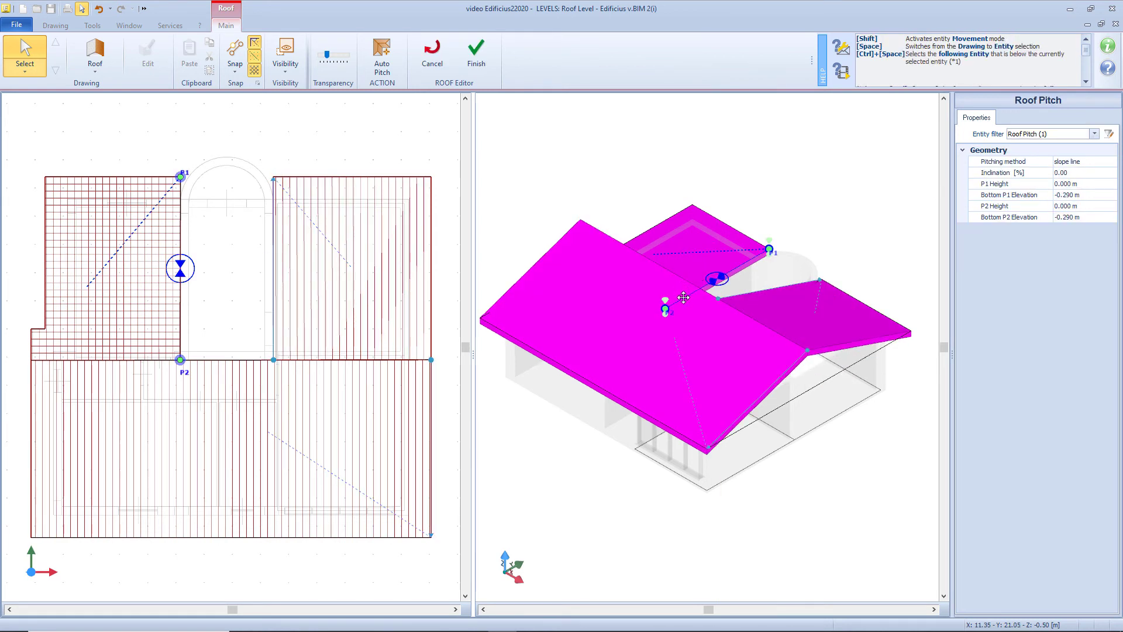
drag(665, 307, 677, 276)
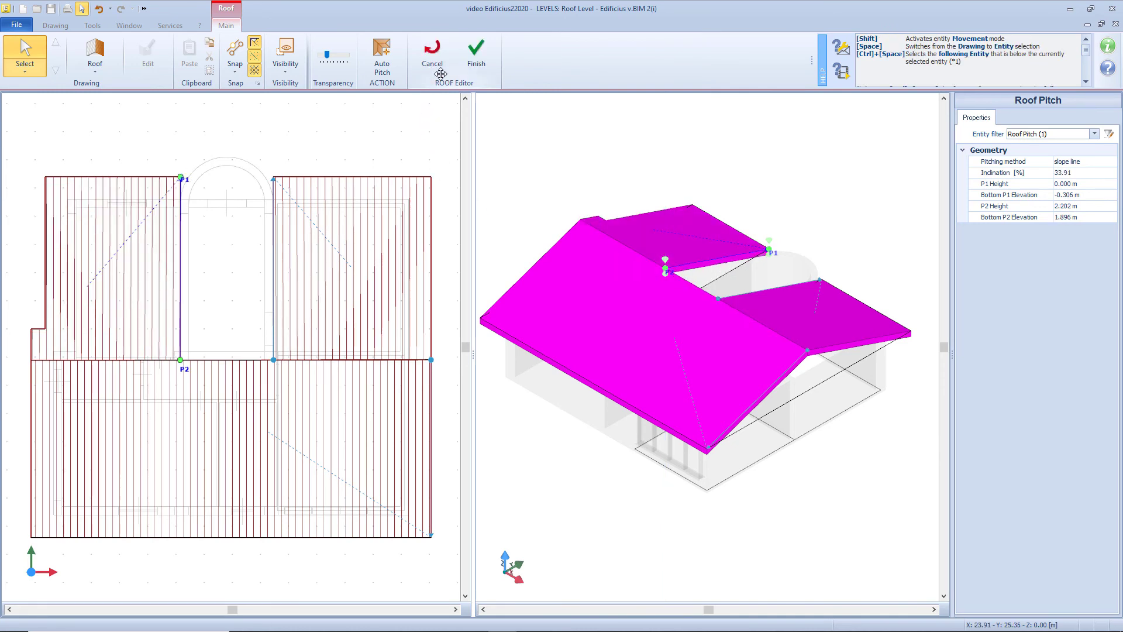
click(476, 59)
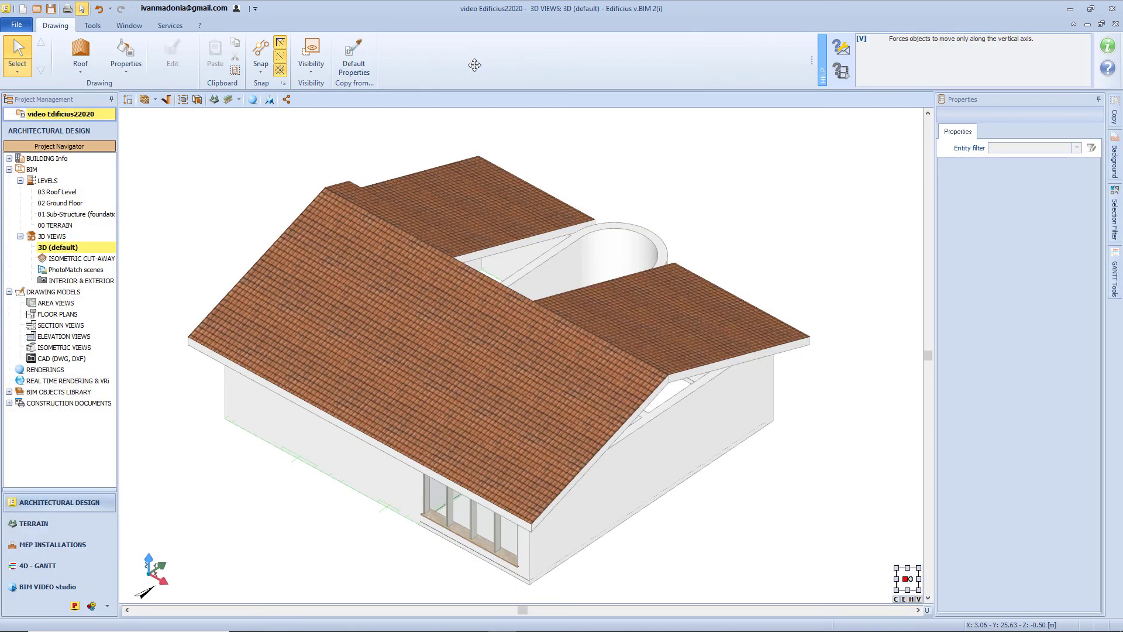
middle_drag(452, 270, 498, 392)
On the 03 Roof Level, draw a second roof with a rectangular contour over the recess between the rear wings and open it for editing.
double_click(64, 192)
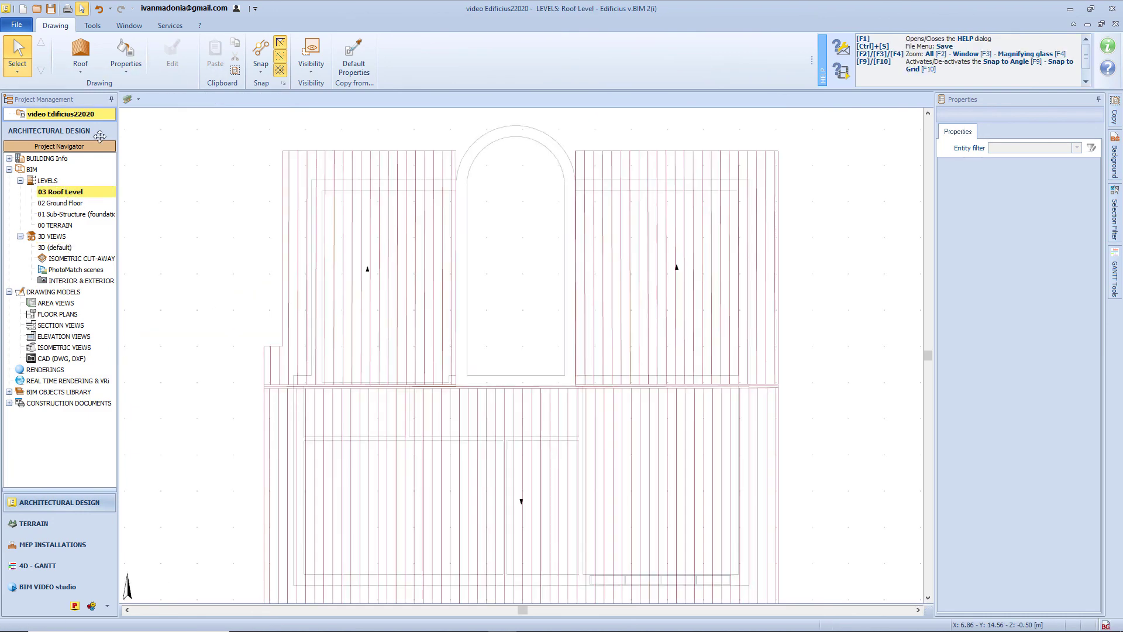
click(82, 54)
scroll(459, 387, up, 1)
scroll(459, 387, up, 1)
click(458, 386)
click(641, 387)
middle_drag(636, 234, 639, 497)
click(644, 281)
click(458, 282)
click(436, 50)
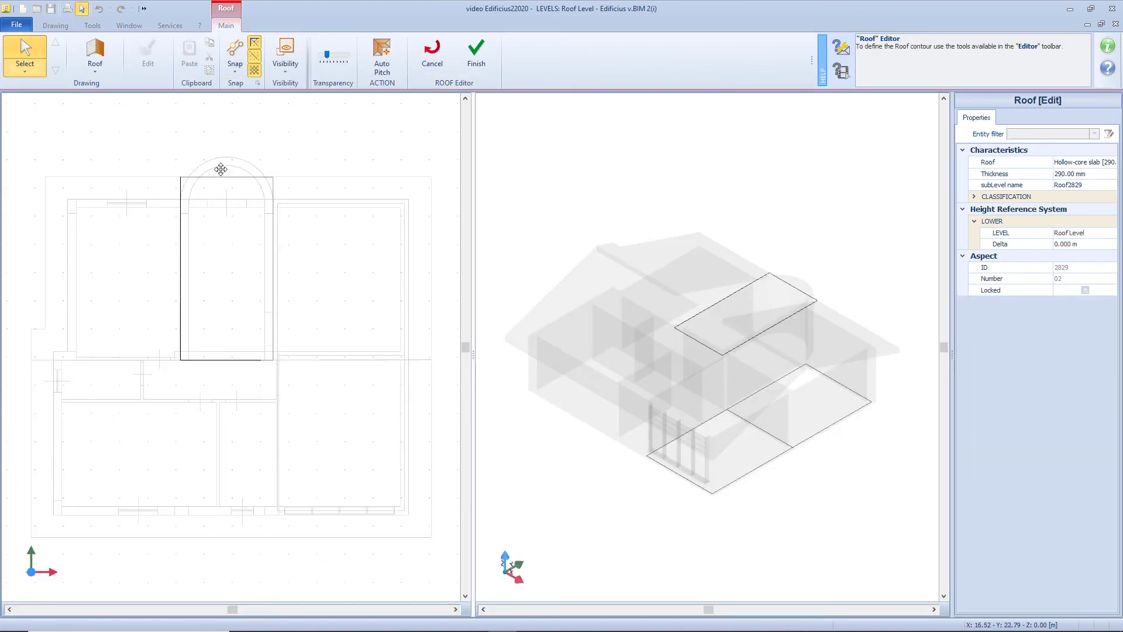
Offset the second roof's contour outward and move its inner edge back to the ridge line.
click(210, 199)
click(530, 64)
click(553, 164)
key(Return)
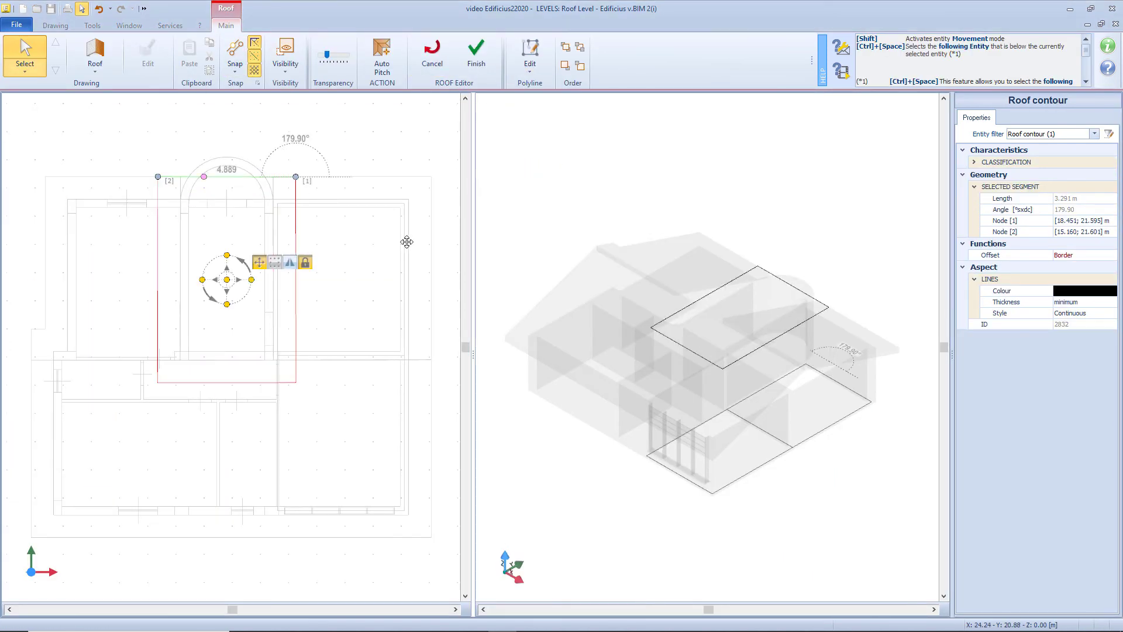
click(264, 361)
Convert the contour's outer end segment into a semicircular arc with a radius of about 2.45 m.
click(271, 176)
right_click(271, 176)
click(314, 184)
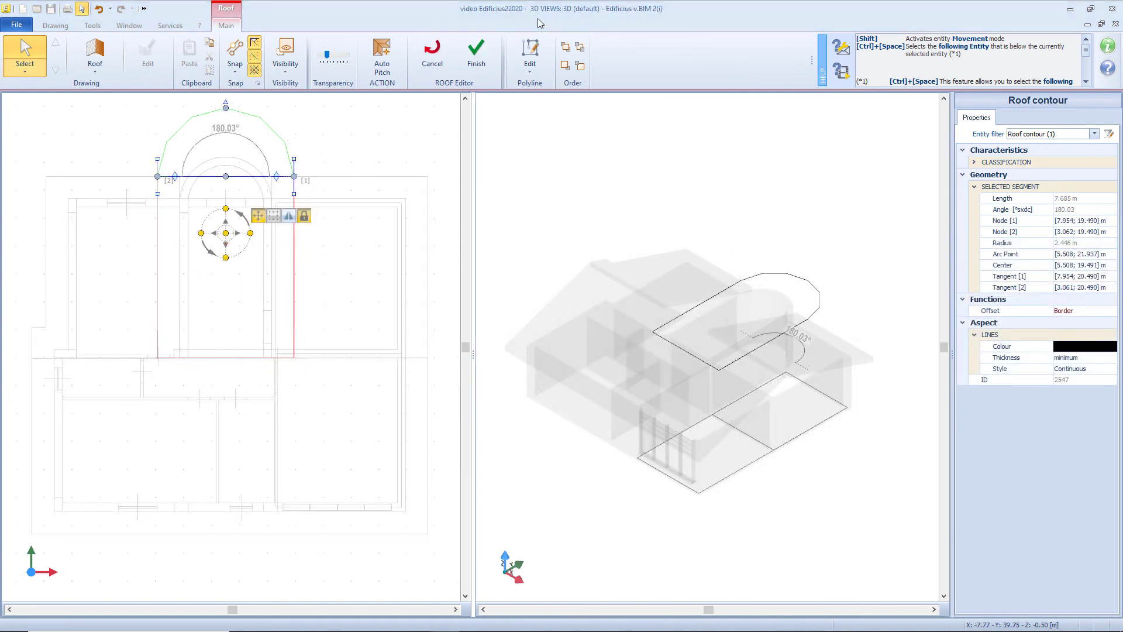
Draw a sloped roof surface over the rectangular part of the second roof's contour.
click(95, 56)
scroll(163, 171, up, 5)
click(158, 179)
click(159, 534)
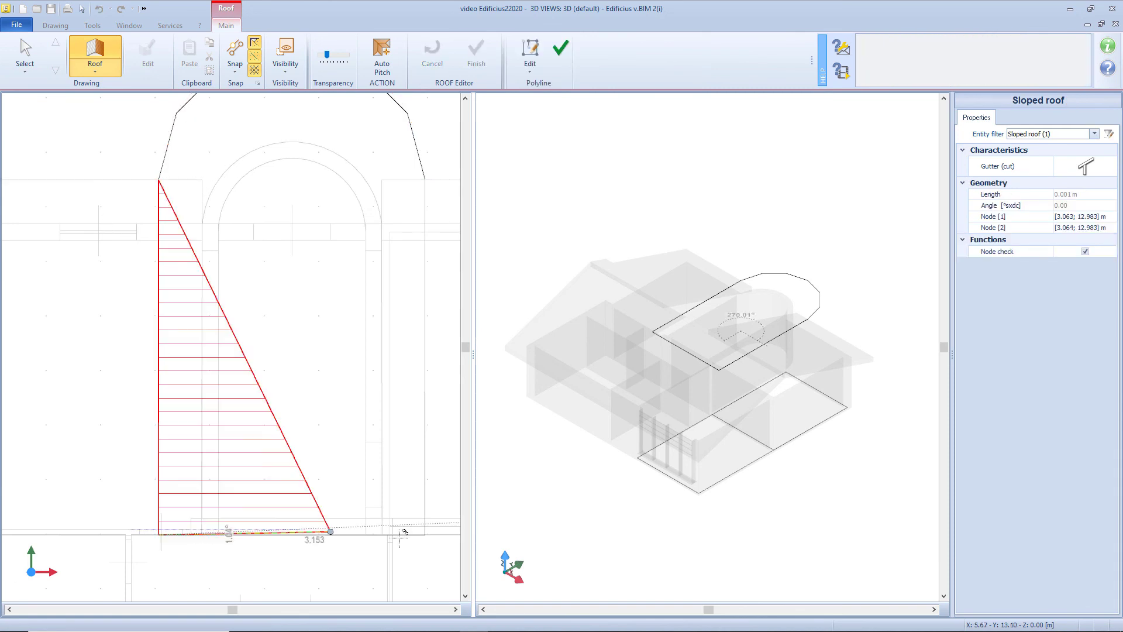
click(425, 534)
click(425, 181)
click(556, 54)
Convert the outer edge of the sloped roof surface into an arc matching the rounded contour.
right_click(322, 180)
click(365, 246)
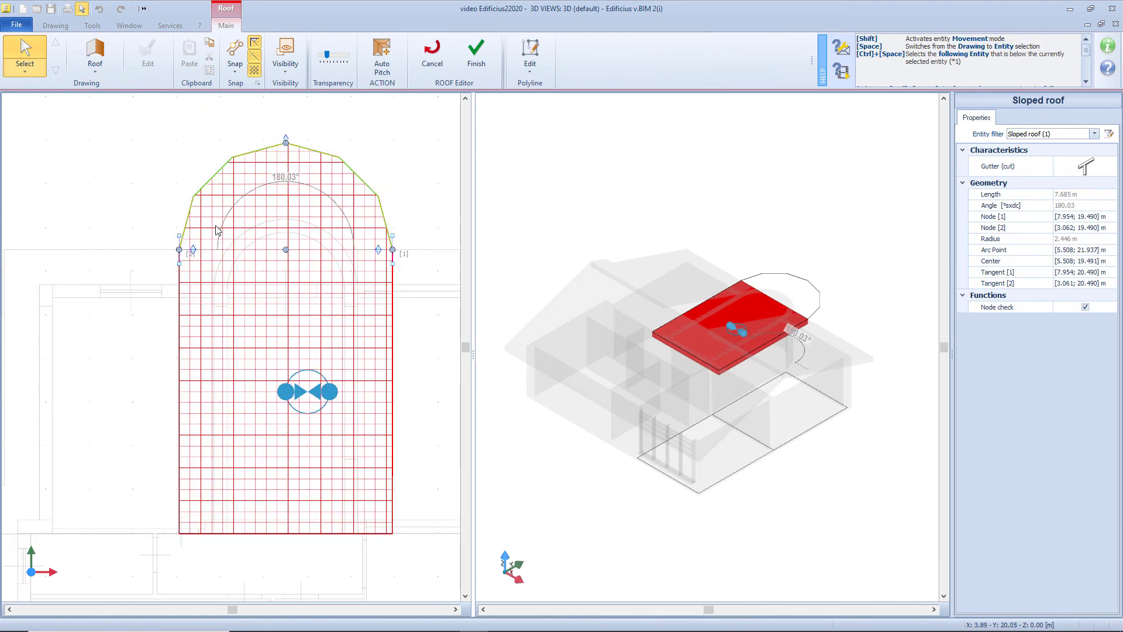
click(396, 291)
Place the pitch's slope line on the bay's central axis, from the arc's apex to the inner edge's midpoint.
click(321, 410)
drag(329, 391, 292, 531)
click(288, 143)
Raise both ends of the bay roof's slope line, lifting the inner end higher than the arc end, and finish the roof edit.
drag(686, 344, 685, 309)
middle_drag(718, 325, 600, 301)
drag(637, 348, 637, 342)
middle_drag(677, 377, 629, 396)
click(480, 69)
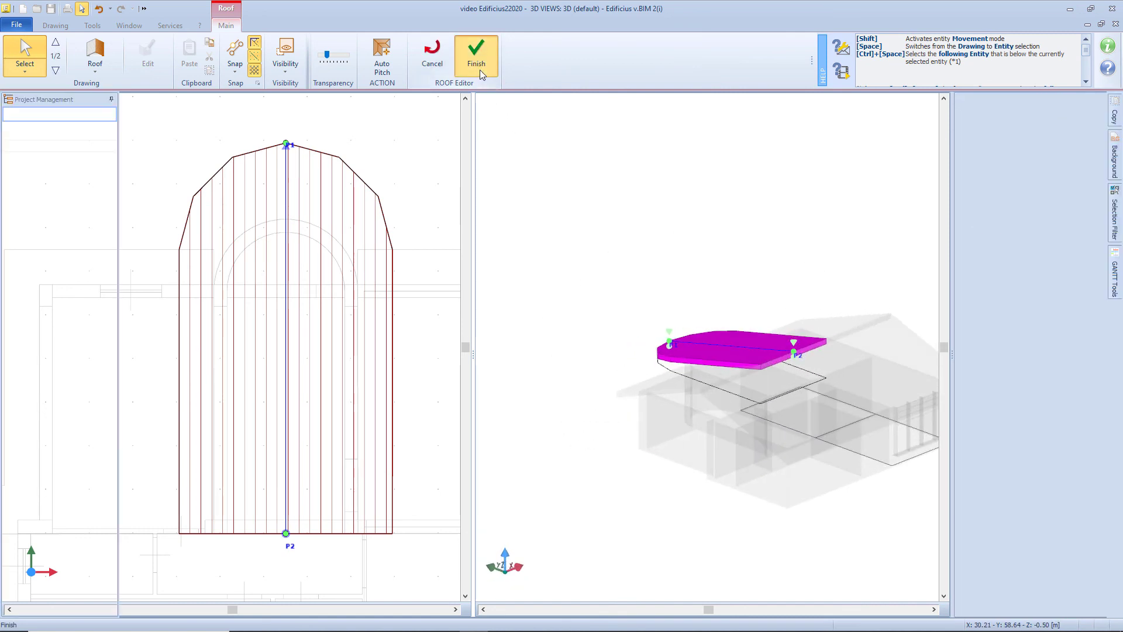